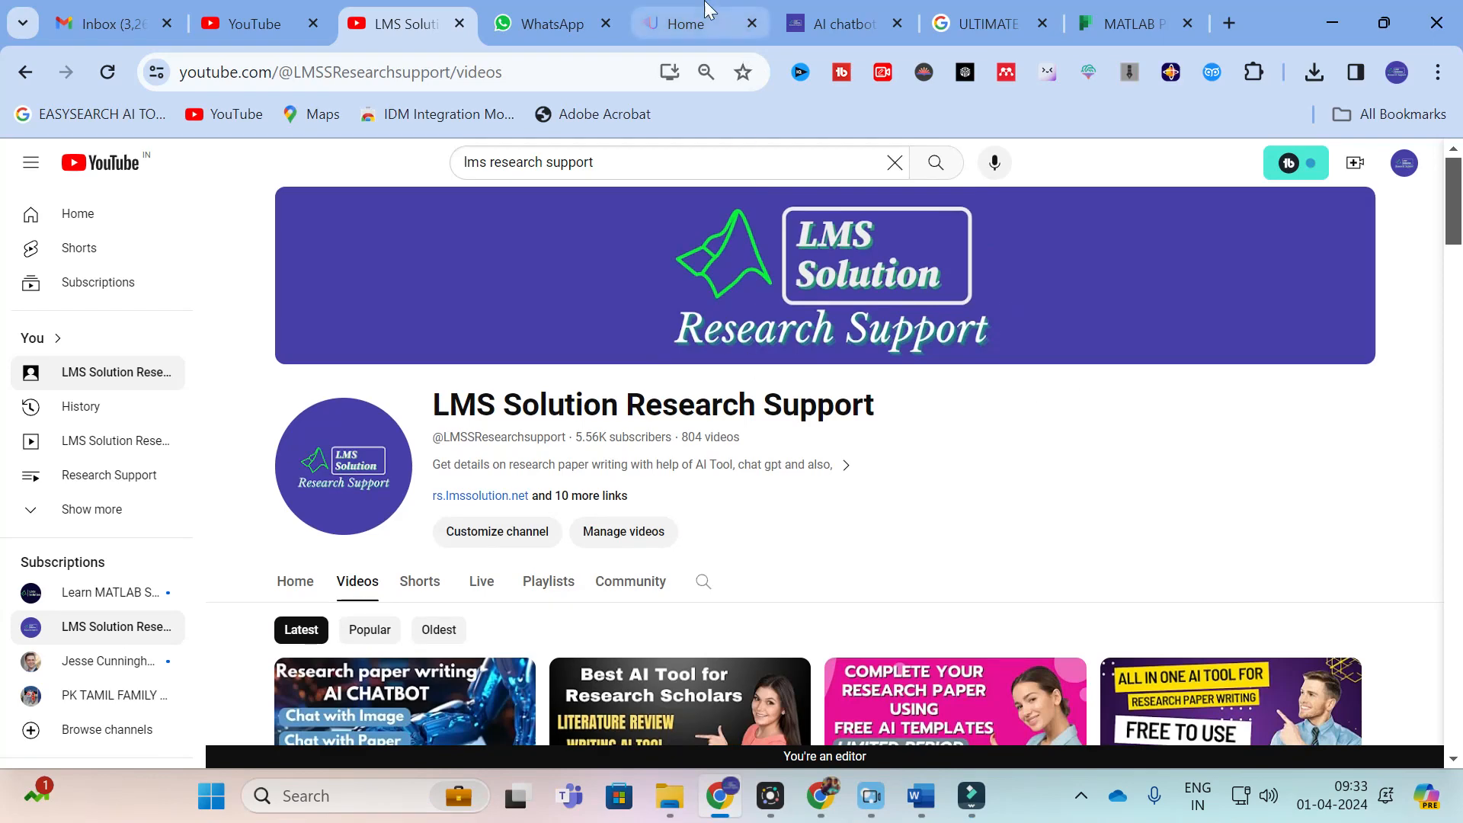
Step: Switch to the Ultimate.ai site and open the Grammar Checker from its AI writing tools
{"action": "left_click", "coordinate": [688, 24]}
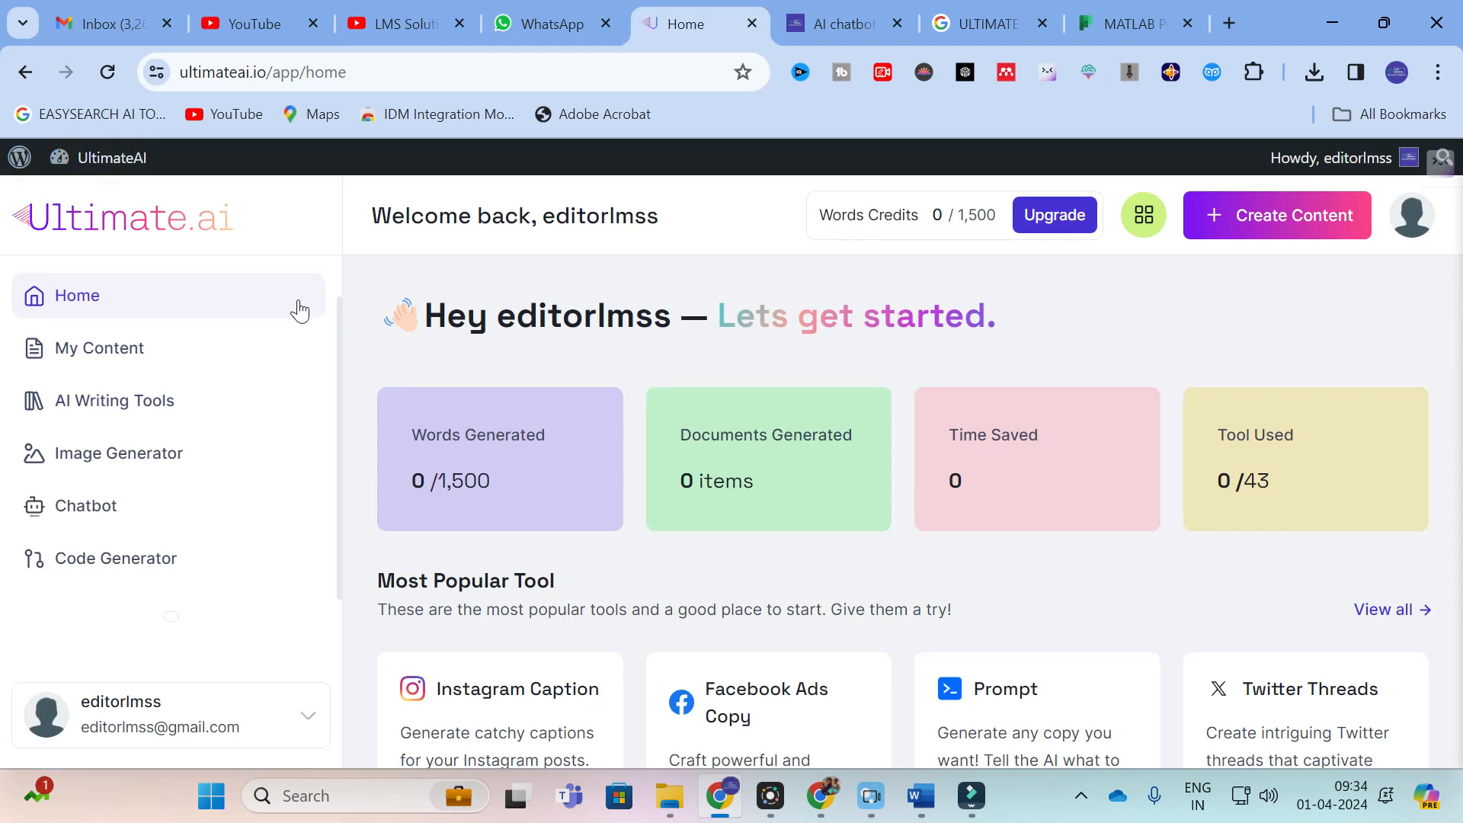
{"action": "left_click", "coordinate": [171, 305]}
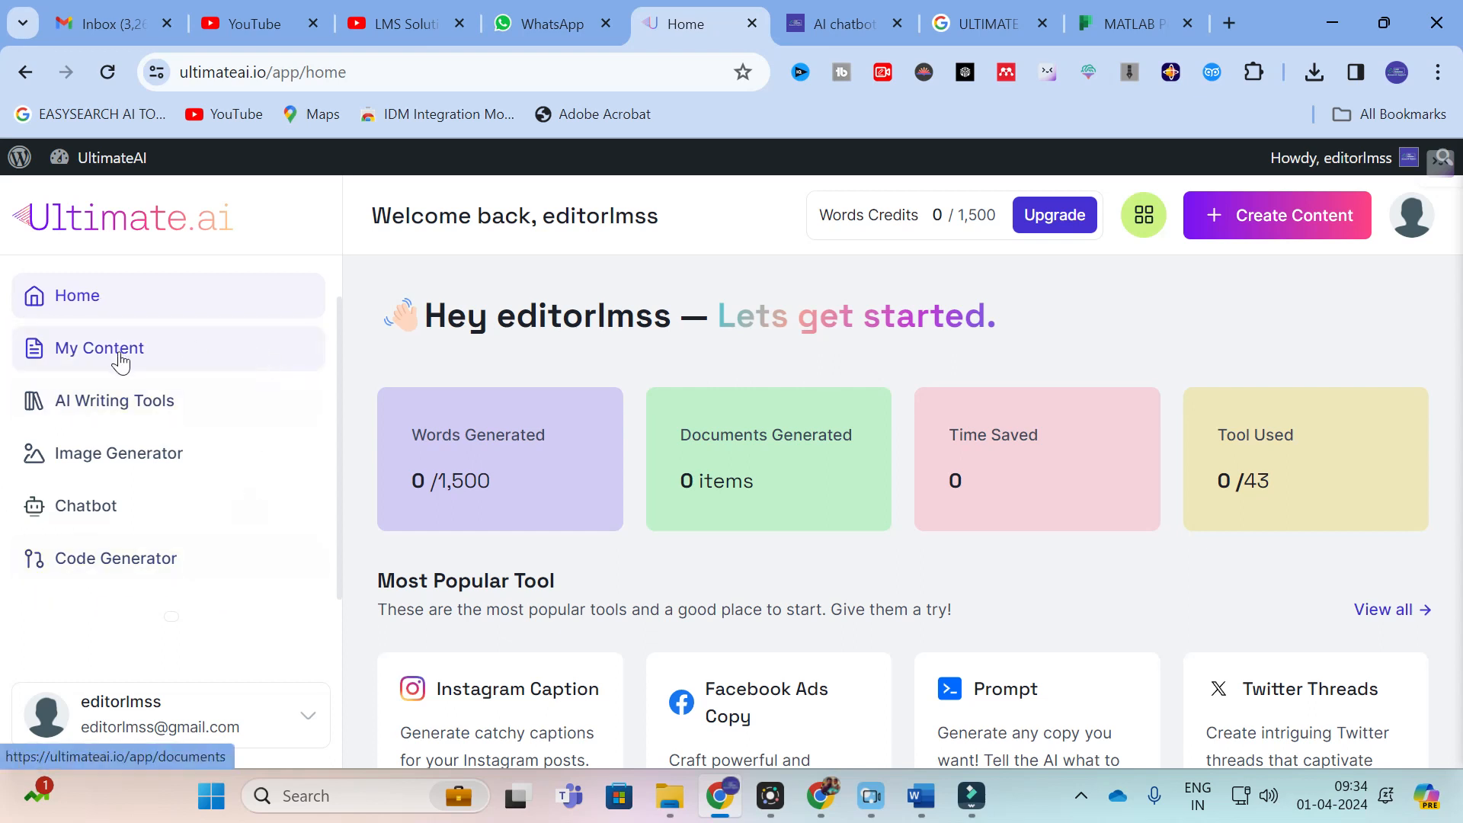
{"action": "left_click", "coordinate": [105, 419]}
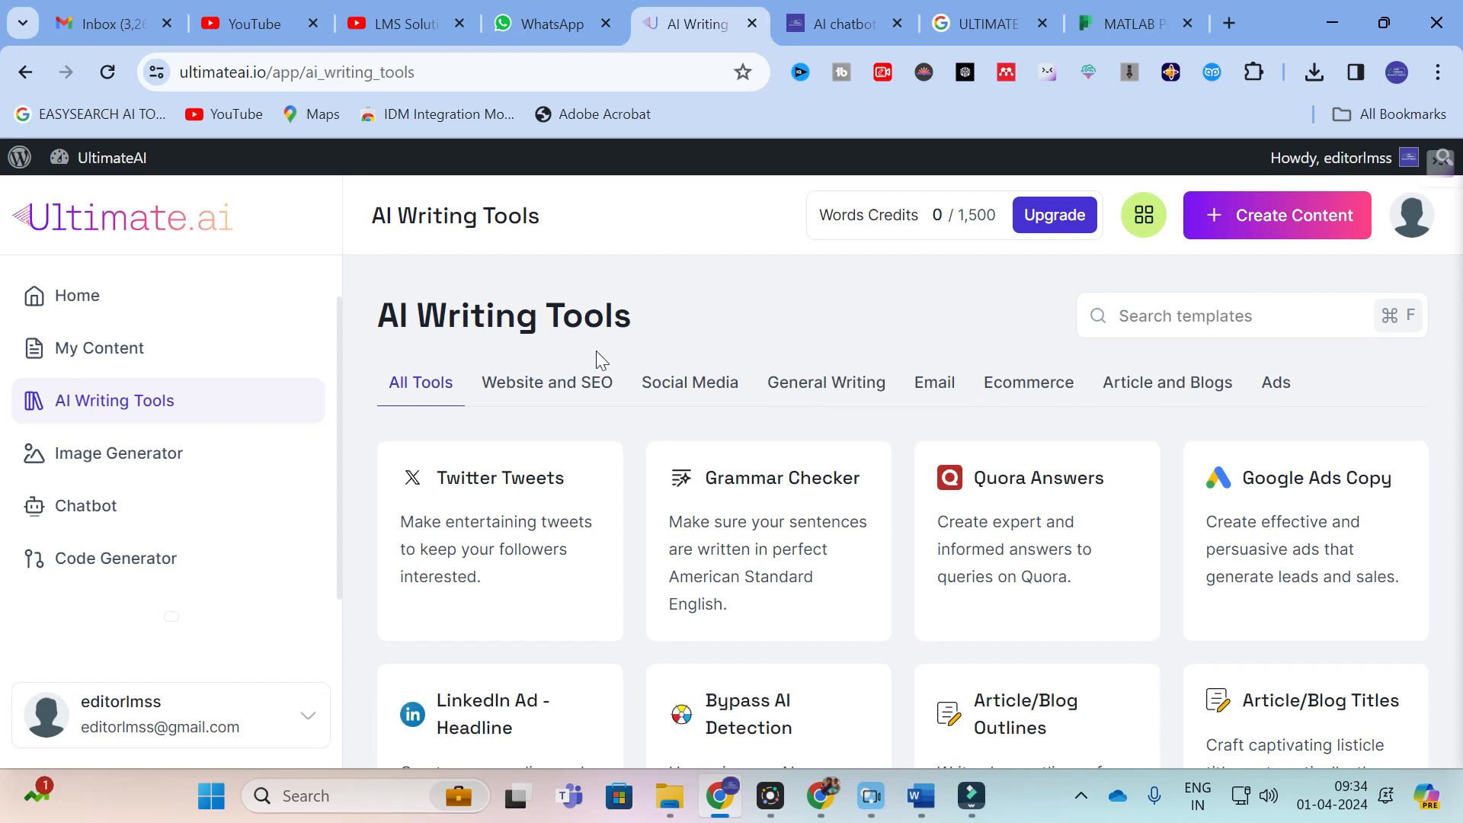
{"action": "scroll", "coordinate": [596, 351], "scroll_direction": "down", "scroll_amount": 1}
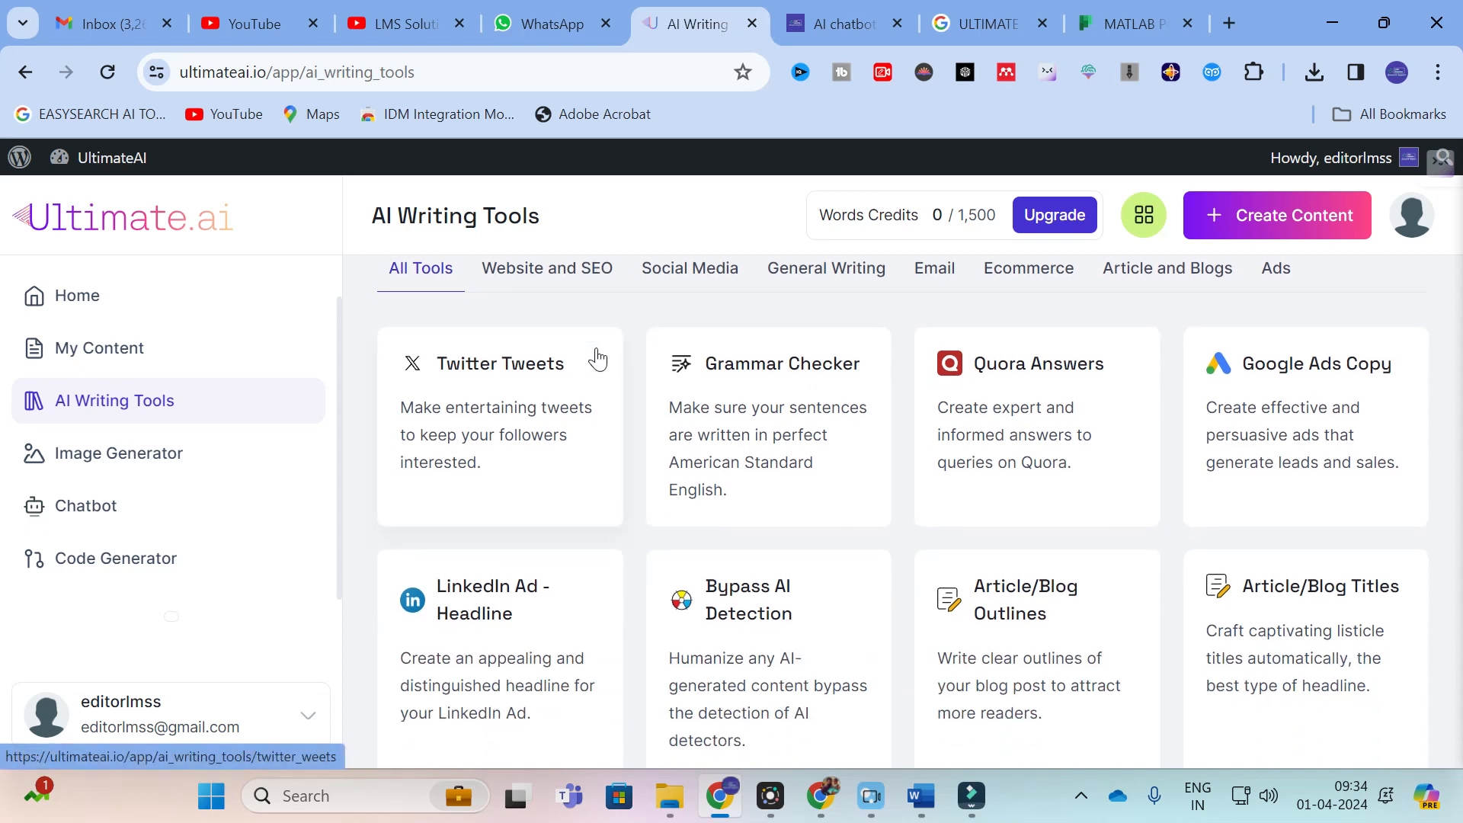
{"action": "scroll", "coordinate": [594, 352], "scroll_direction": "up", "scroll_amount": 1}
{"action": "scroll", "coordinate": [780, 404], "scroll_direction": "down", "scroll_amount": 1}
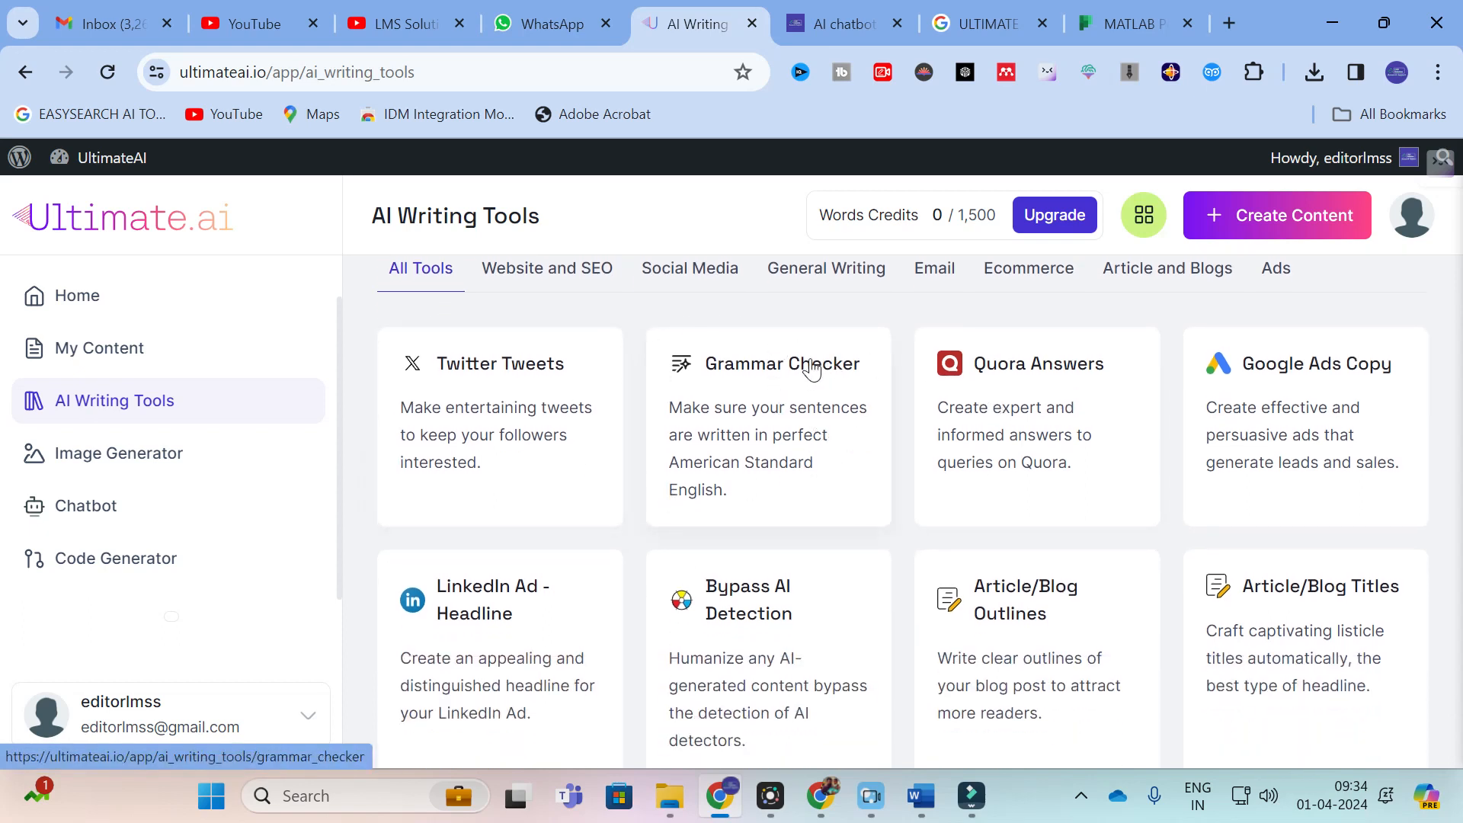
{"action": "left_click", "coordinate": [764, 377]}
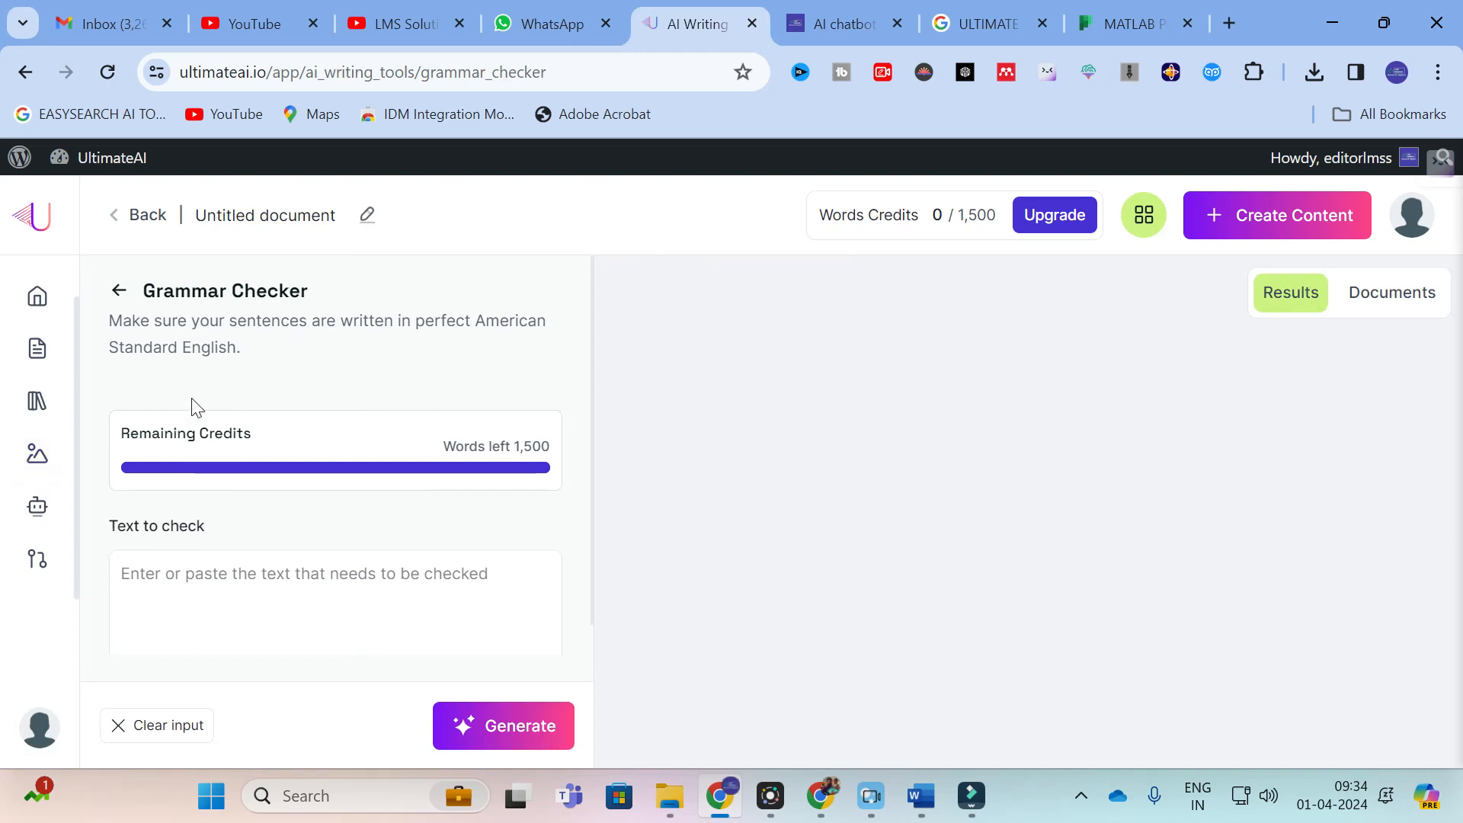
Step: Paste the copied paragraph on non-conventional energy sources in microgrids as the text to check and generate the grammar-checked version
{"action": "scroll", "coordinate": [194, 408], "scroll_direction": "down", "scroll_amount": 1}
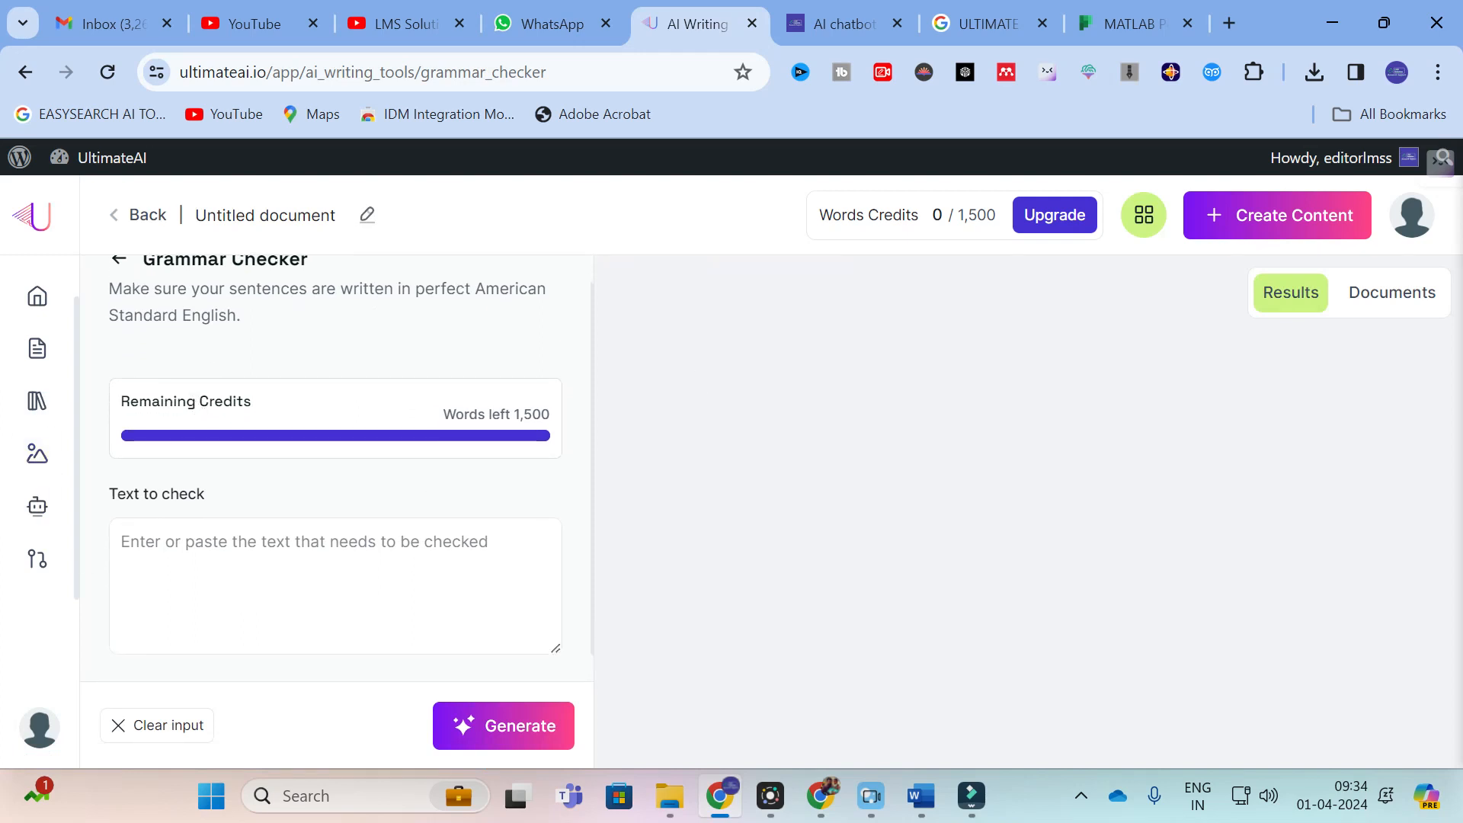
{"action": "left_click", "coordinate": [196, 554]}
{"action": "right_click", "coordinate": [199, 554]}
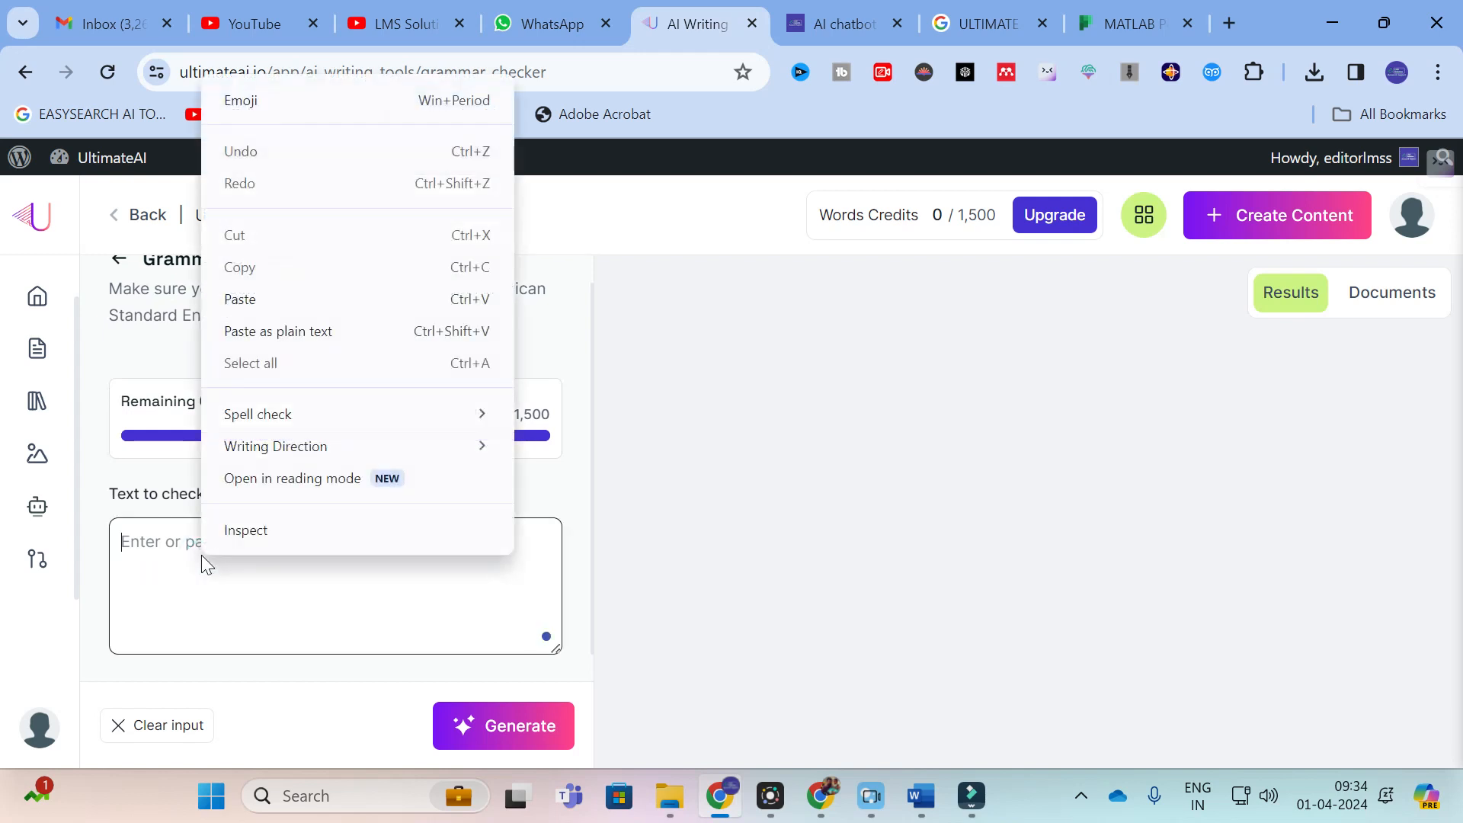
{"action": "left_click", "coordinate": [262, 300]}
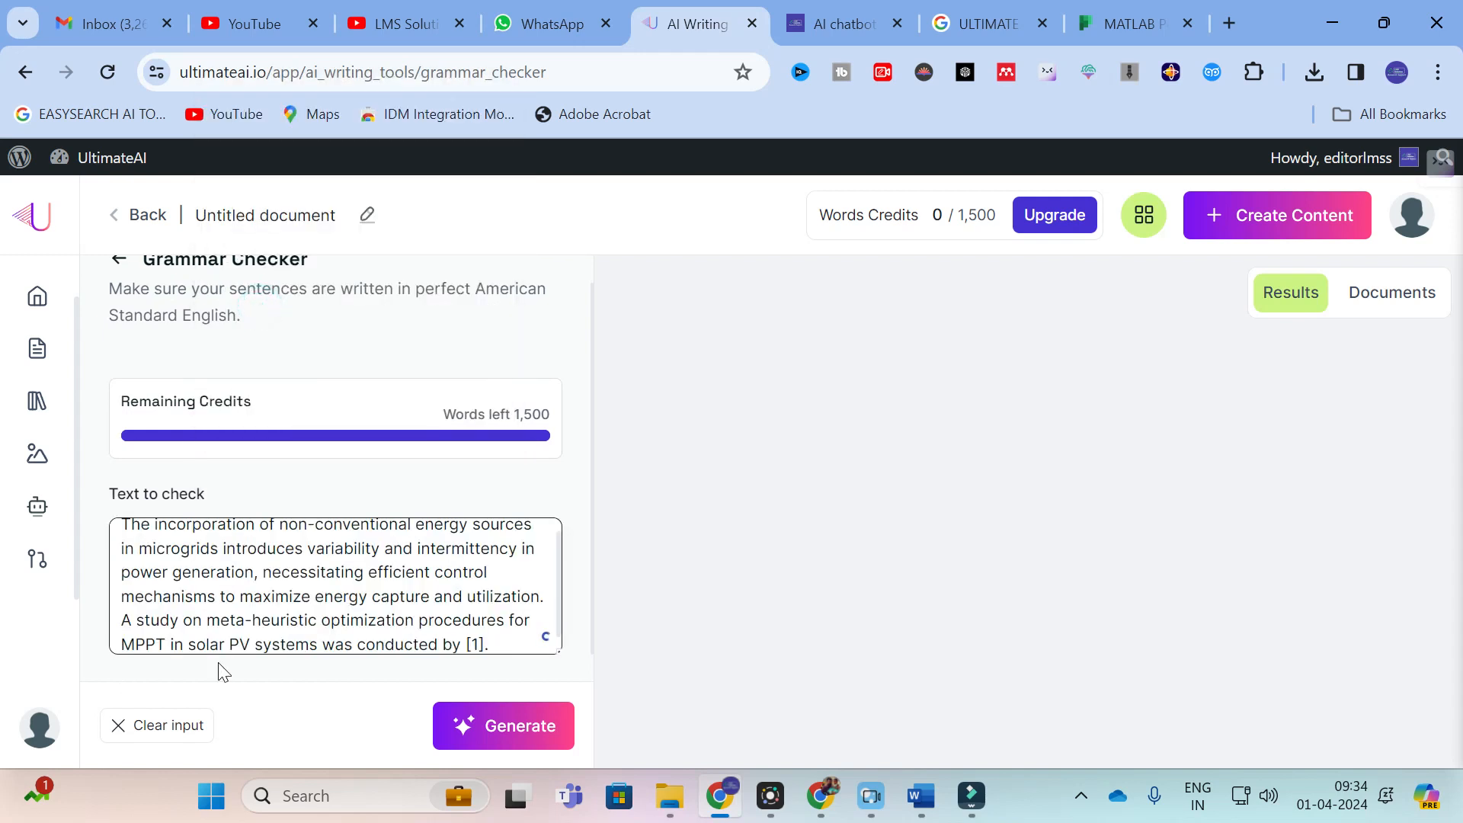
{"action": "scroll", "coordinate": [336, 587], "scroll_direction": "up", "scroll_amount": 1}
{"action": "scroll", "coordinate": [335, 586], "scroll_direction": "down", "scroll_amount": 2}
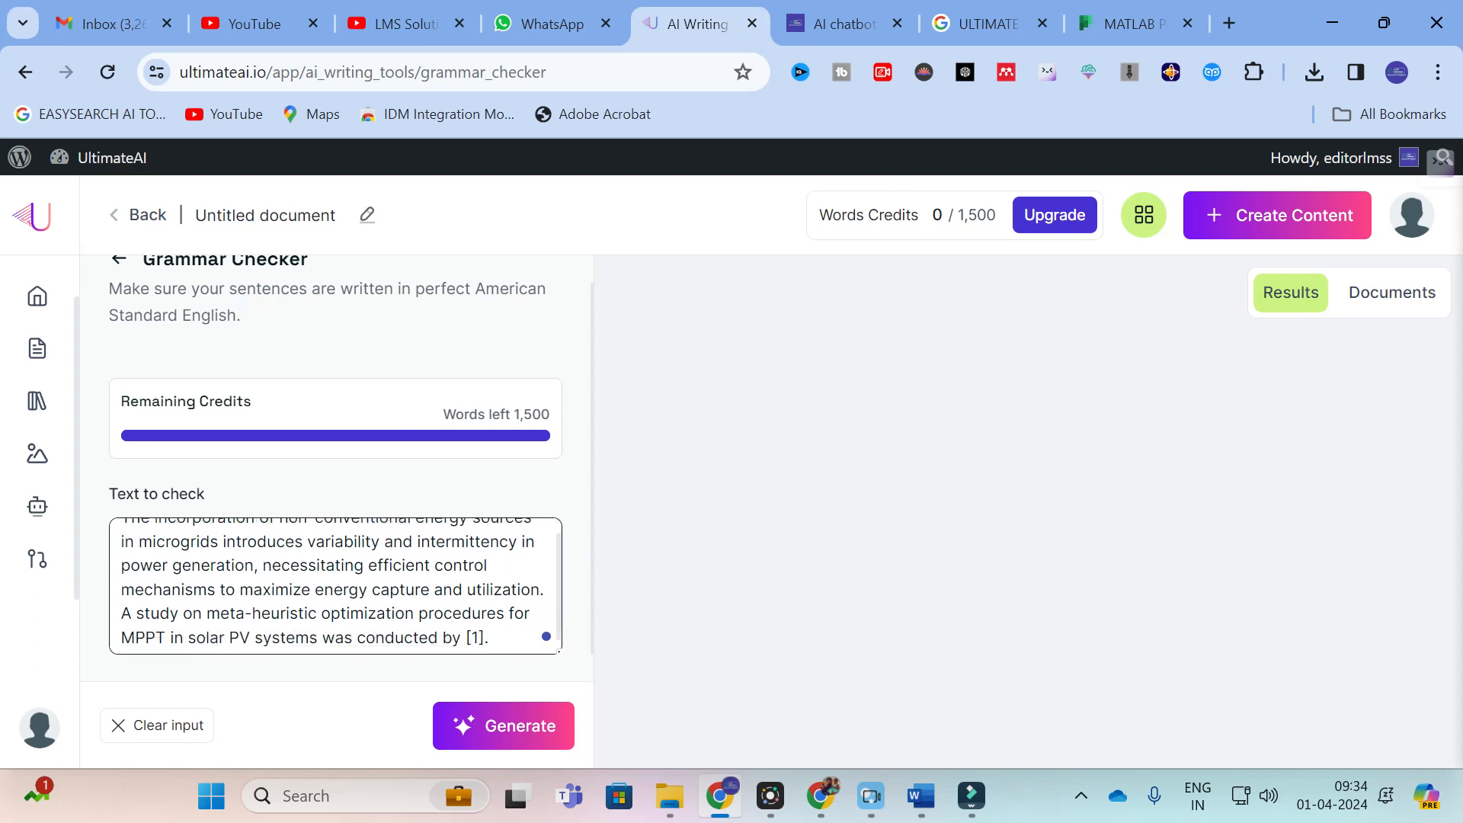
{"action": "scroll", "coordinate": [336, 586], "scroll_direction": "up", "scroll_amount": 2}
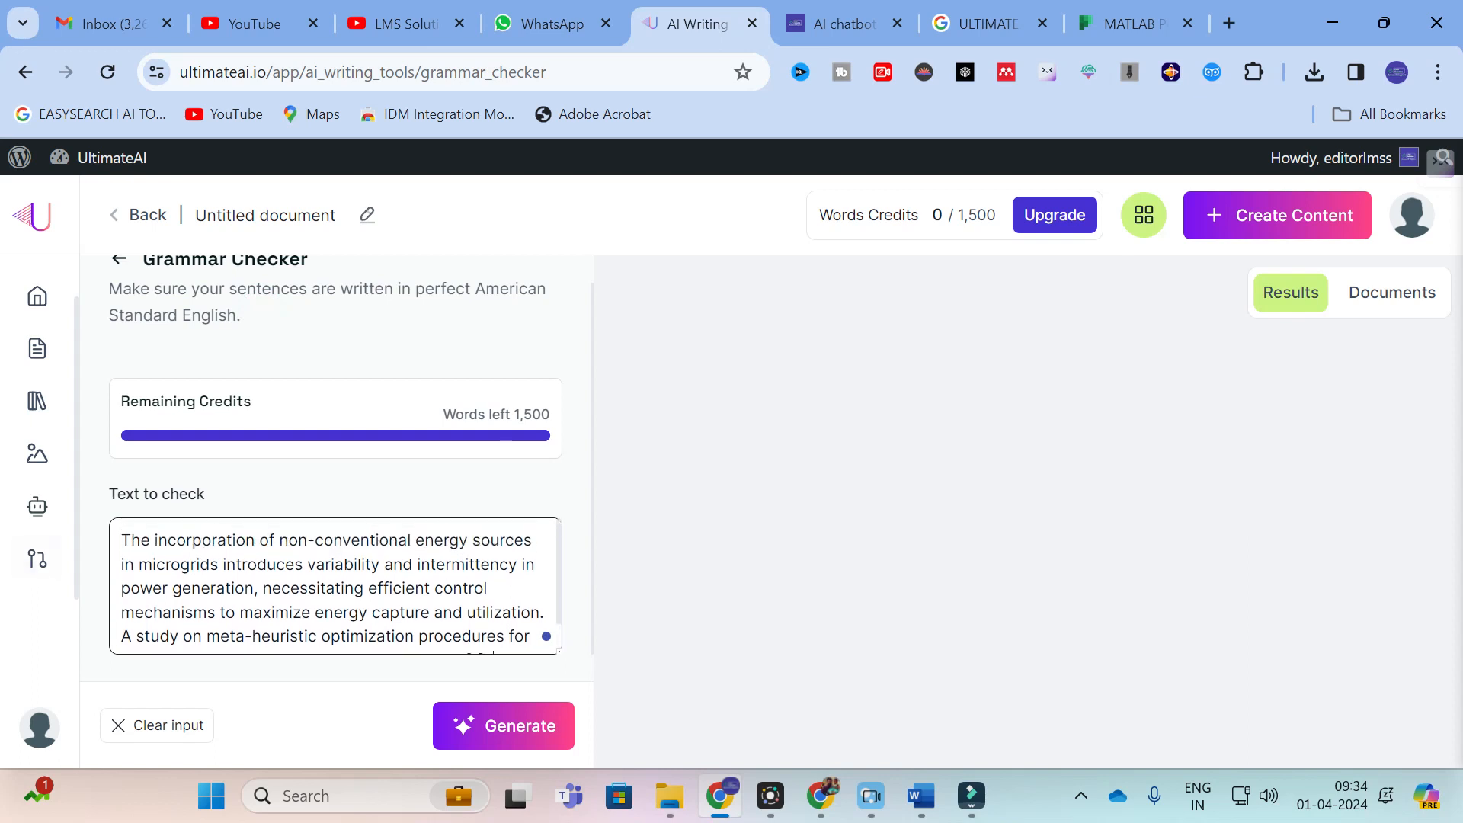
{"action": "scroll", "coordinate": [336, 586], "scroll_direction": "down", "scroll_amount": 1}
{"action": "left_click", "coordinate": [485, 731]}
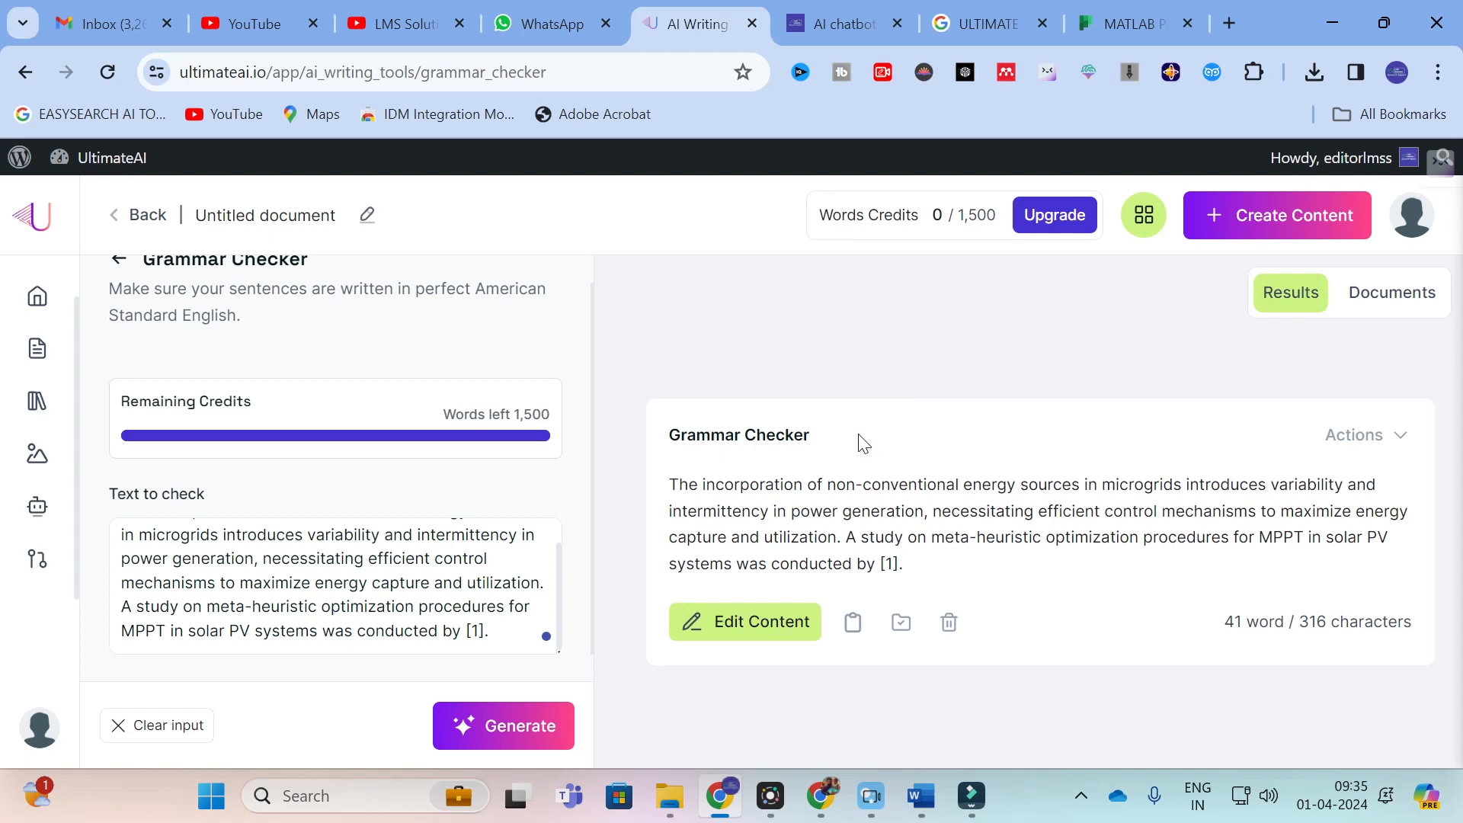
Step: Return to the AI writing tools and open Bypass AI Detection, ready for content entry
{"action": "left_click", "coordinate": [25, 72]}
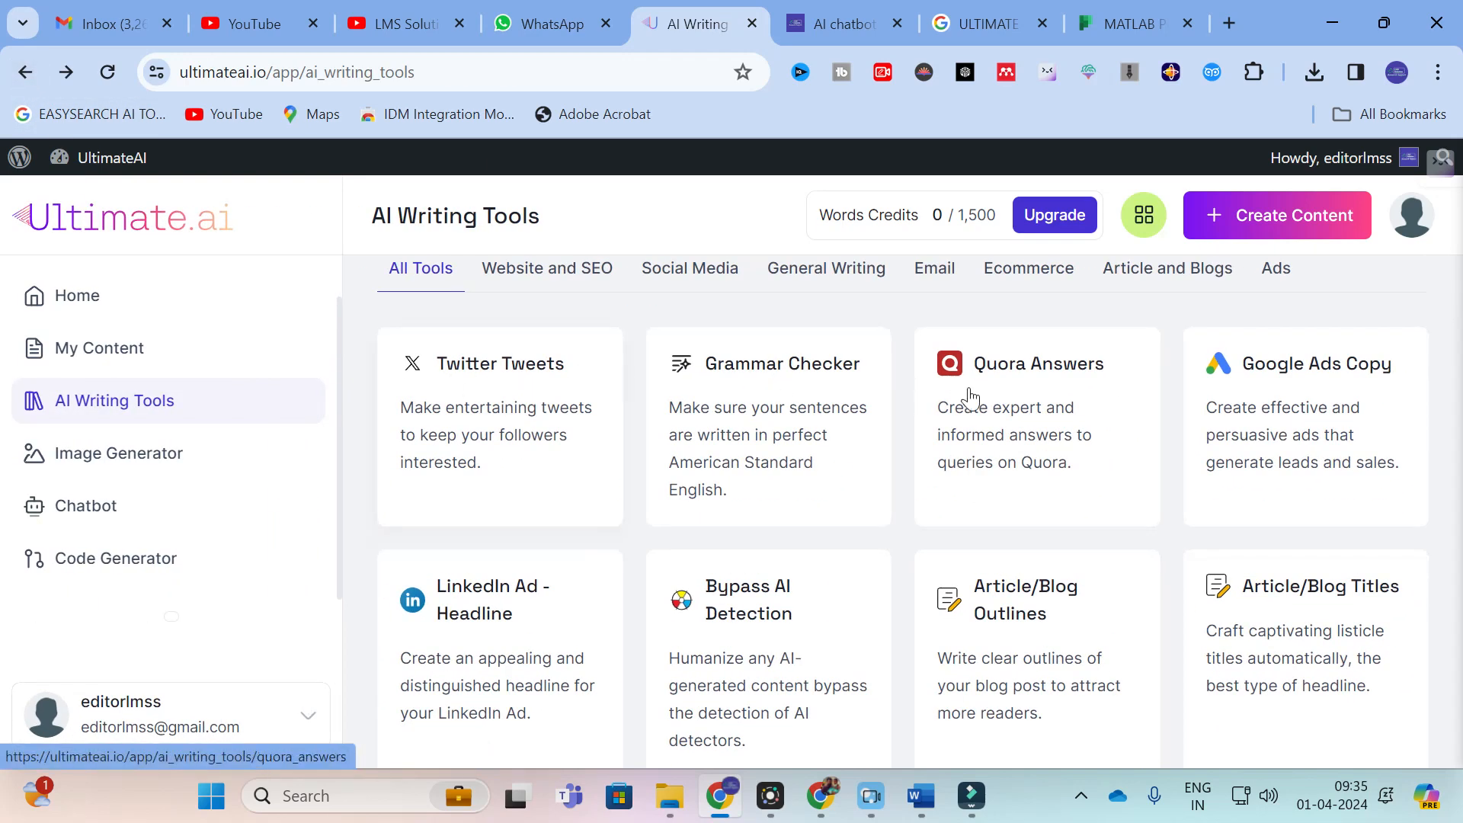
{"action": "scroll", "coordinate": [1147, 465], "scroll_direction": "down", "scroll_amount": 1}
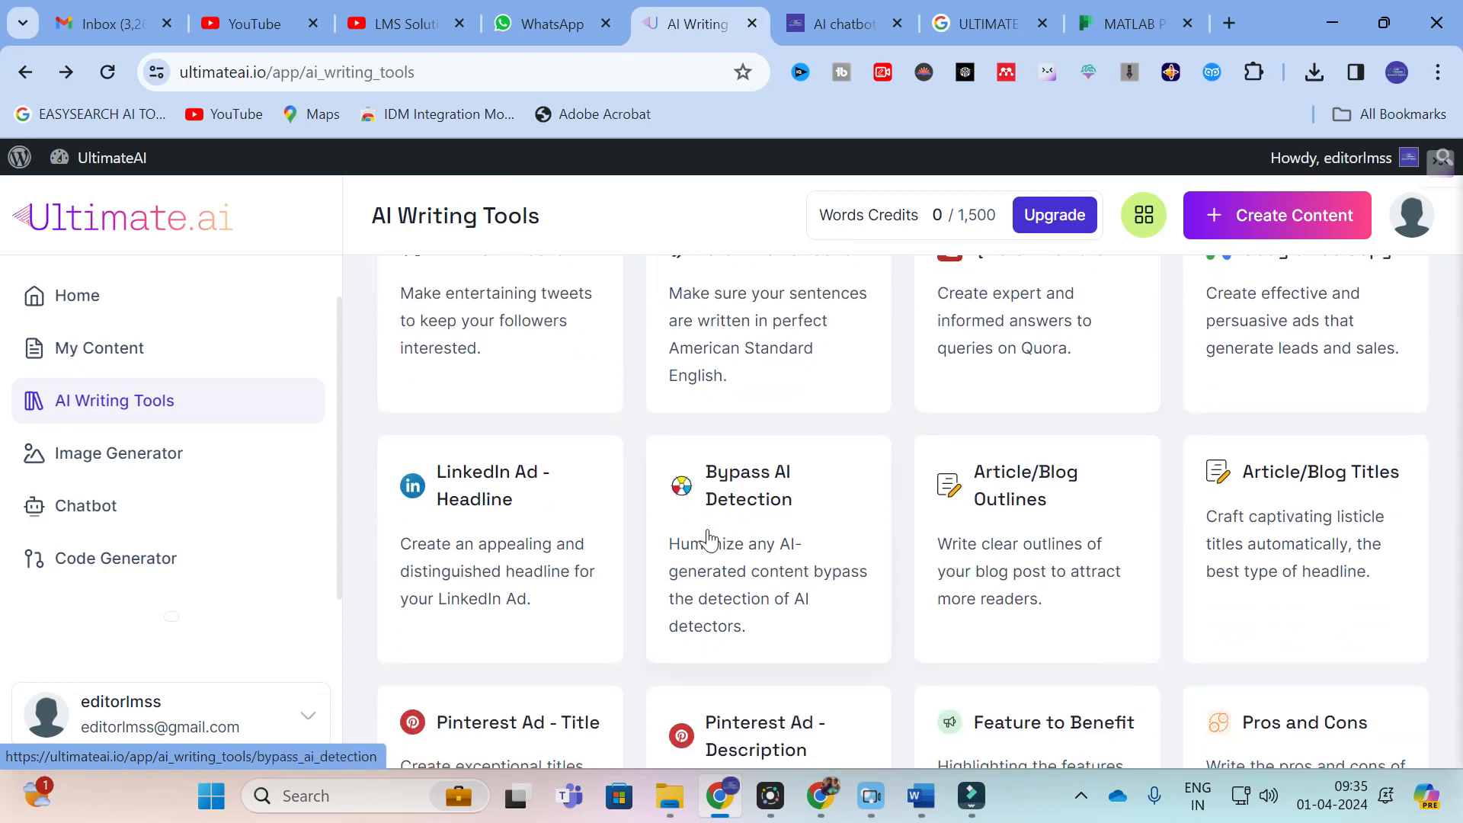
{"action": "left_click", "coordinate": [743, 488]}
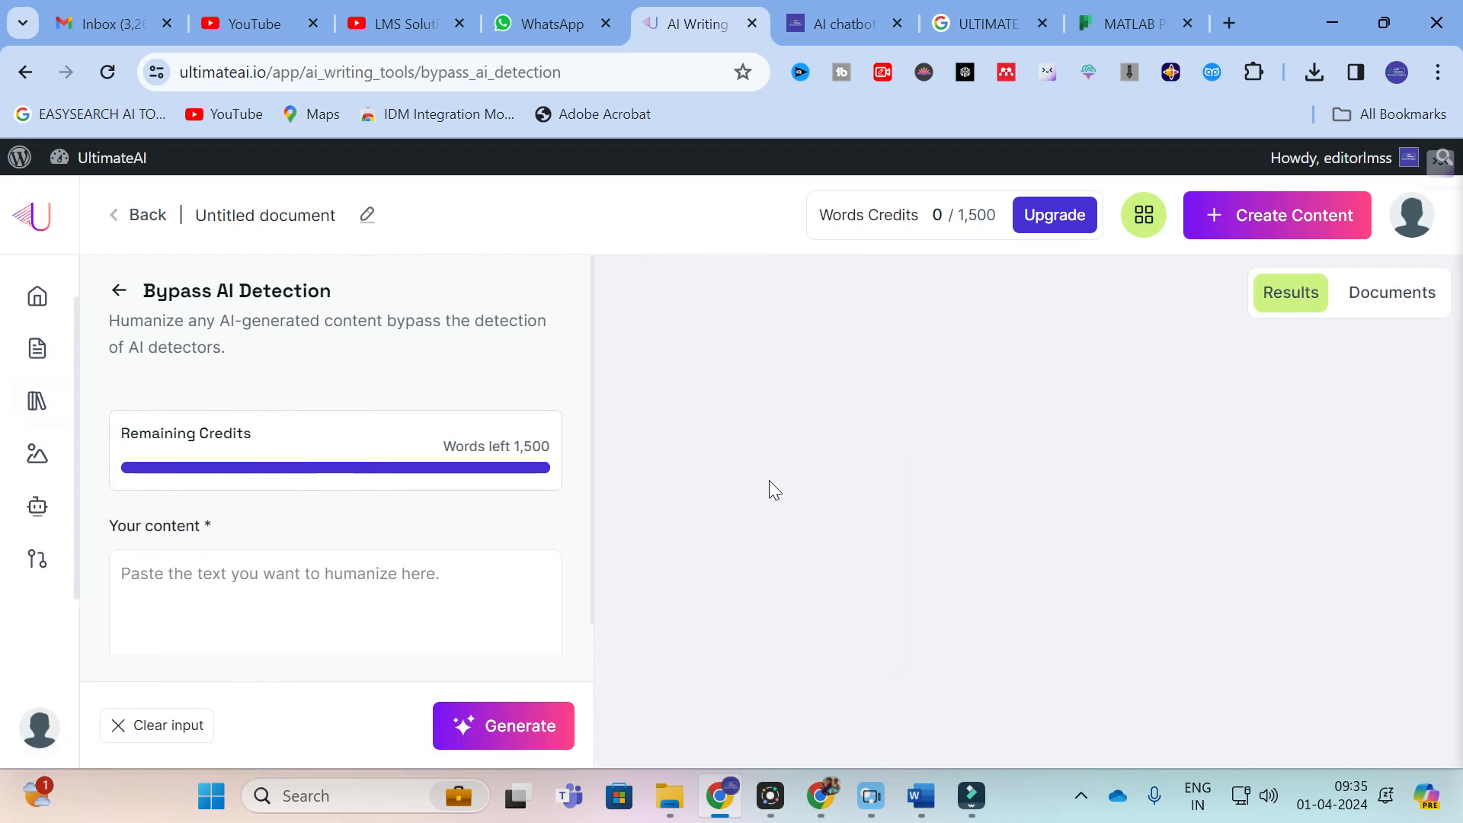
{"action": "scroll", "coordinate": [343, 522], "scroll_direction": "down", "scroll_amount": 1}
{"action": "left_click", "coordinate": [171, 567]}
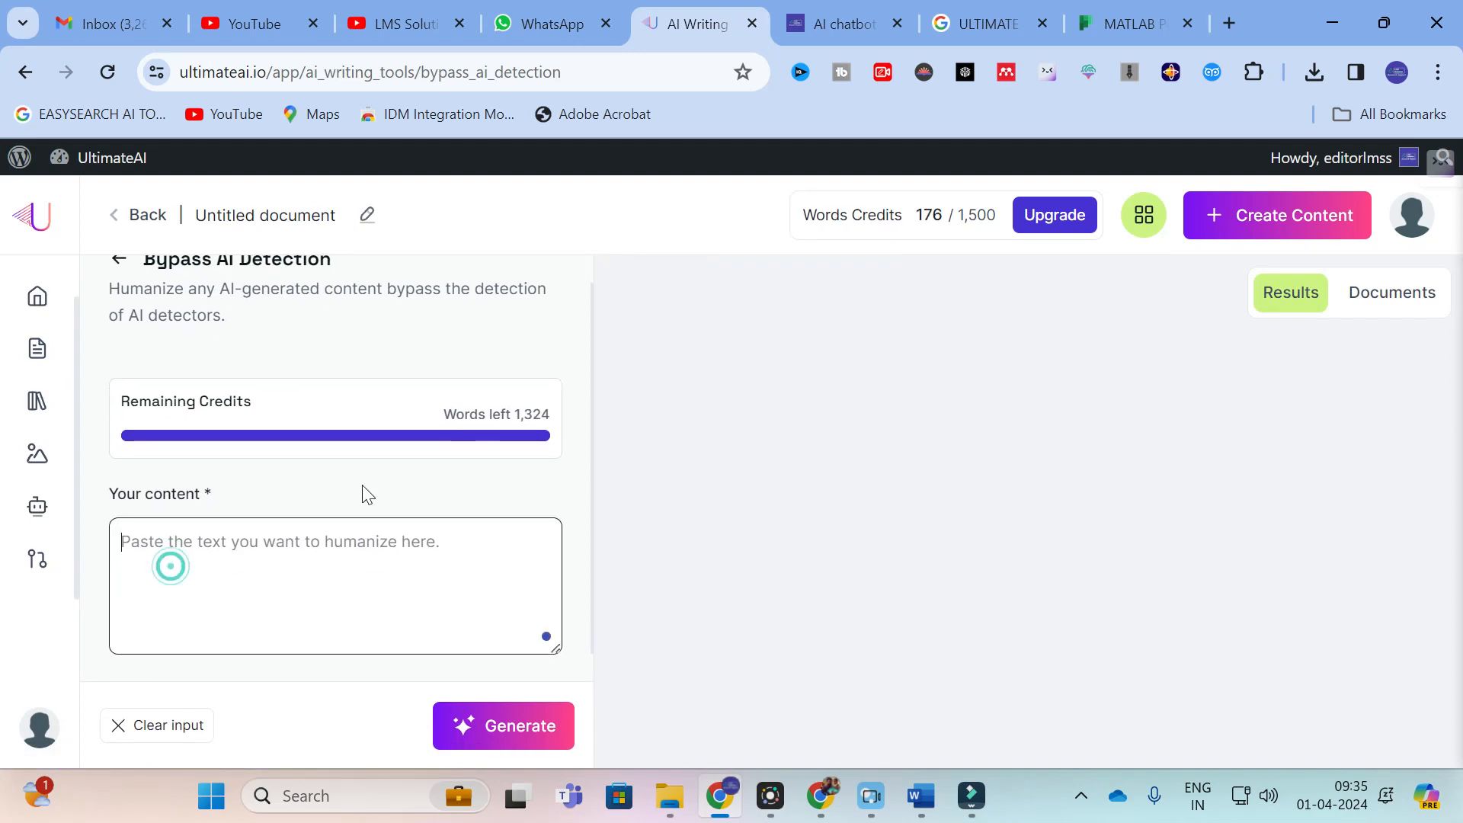
Step: Search Google for CHATGPT in a new browser tab and open the ChatGPT site
{"action": "left_click", "coordinate": [1229, 24]}
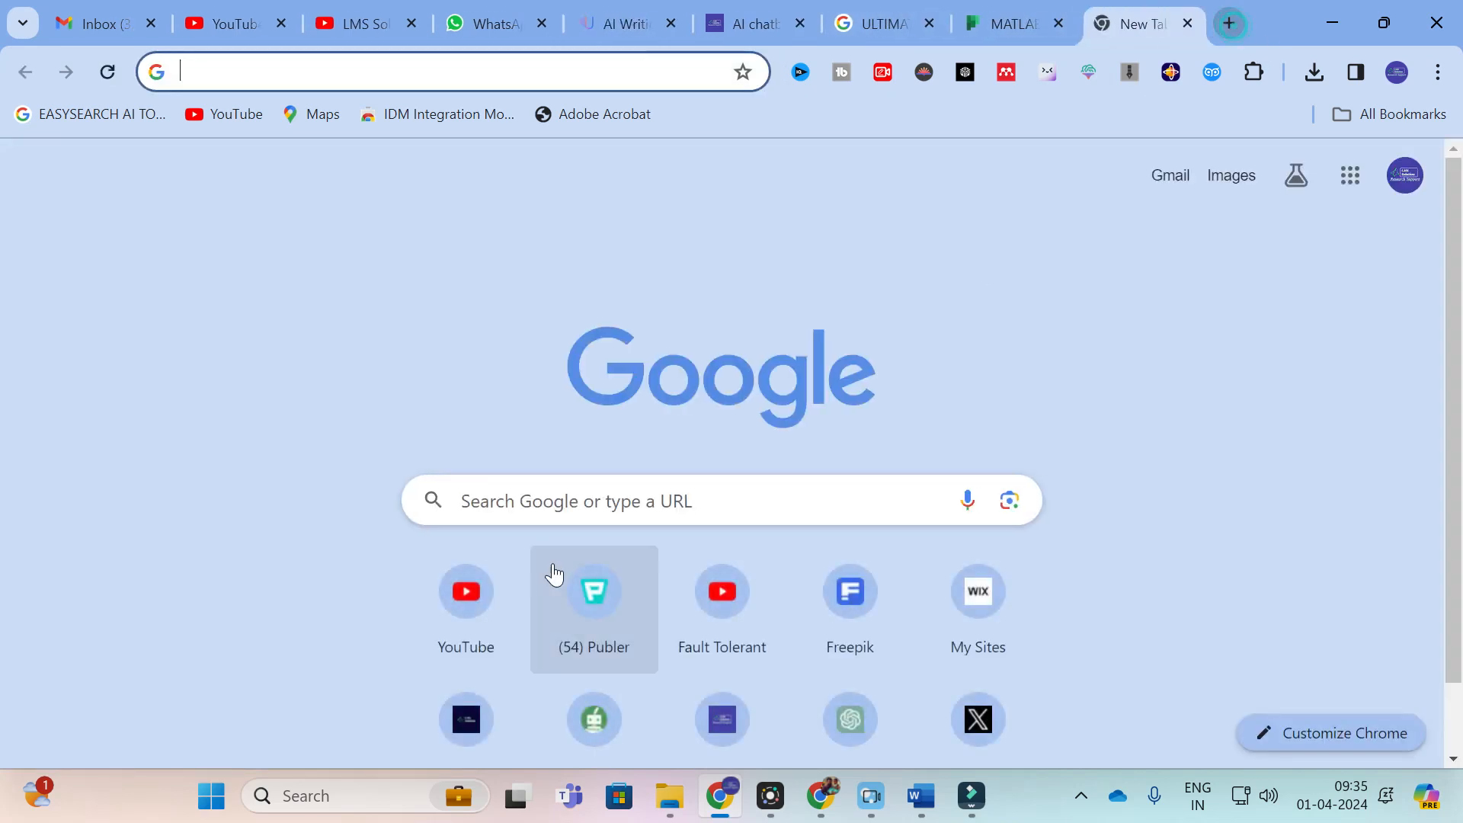
{"action": "left_click", "coordinate": [556, 494]}
{"action": "type", "text": "CHATGPT"}
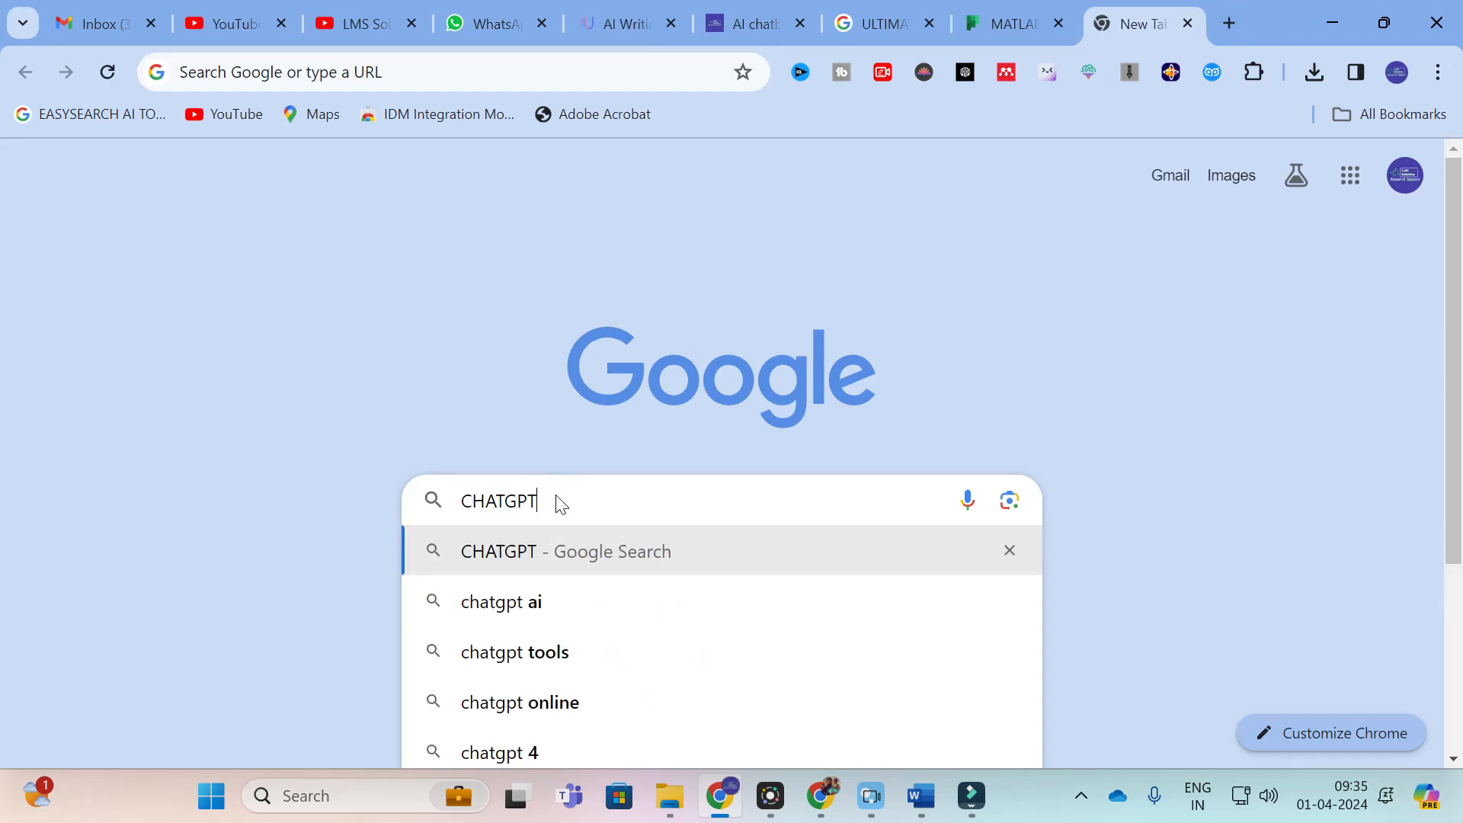
{"action": "key", "text": "Return"}
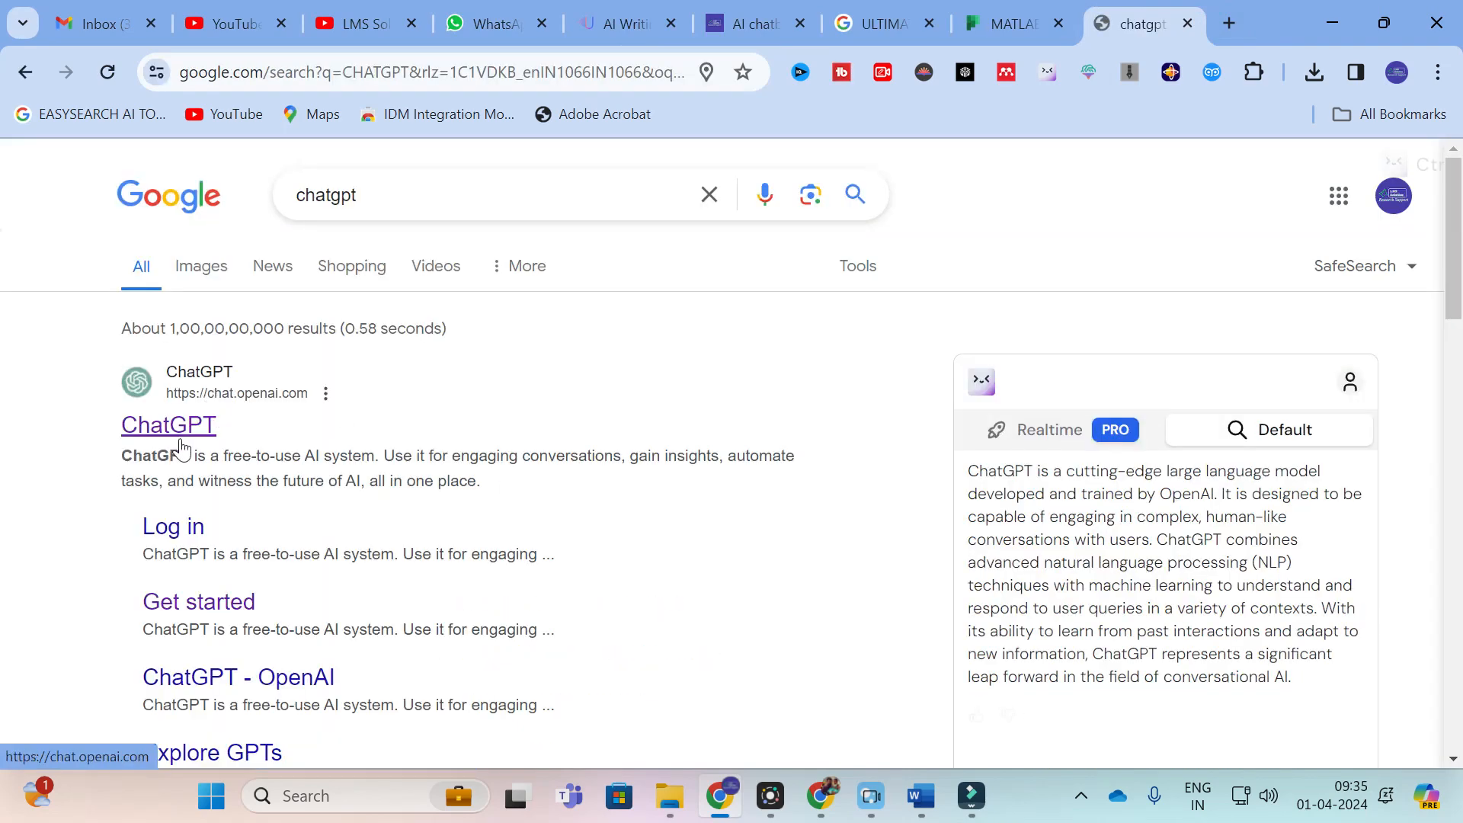
{"action": "left_click", "coordinate": [172, 429]}
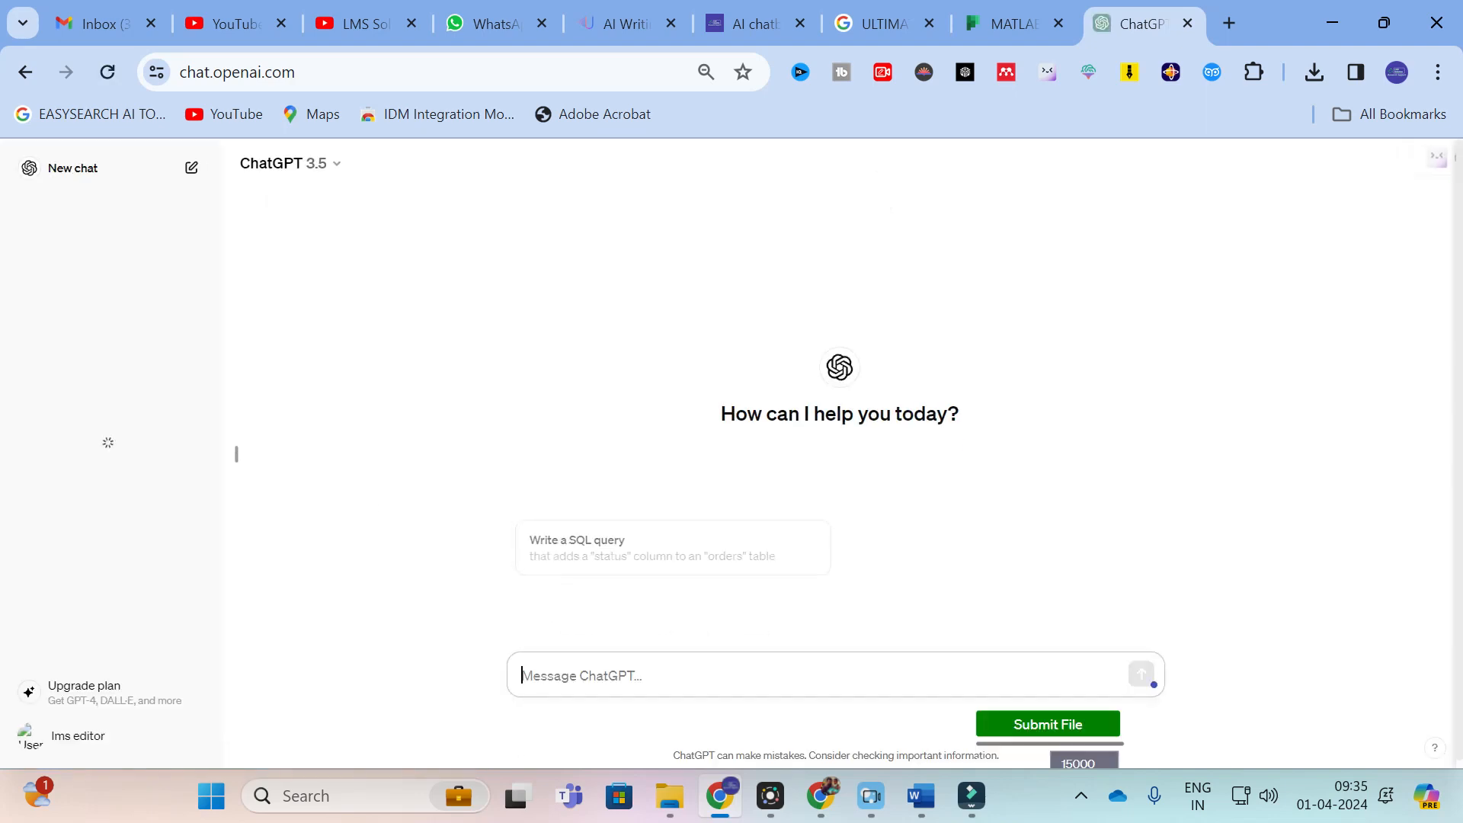
Step: Send ChatGPT the prompt "EXPLAIN MACHINE LEARNING"
{"action": "type", "text": "MA"}
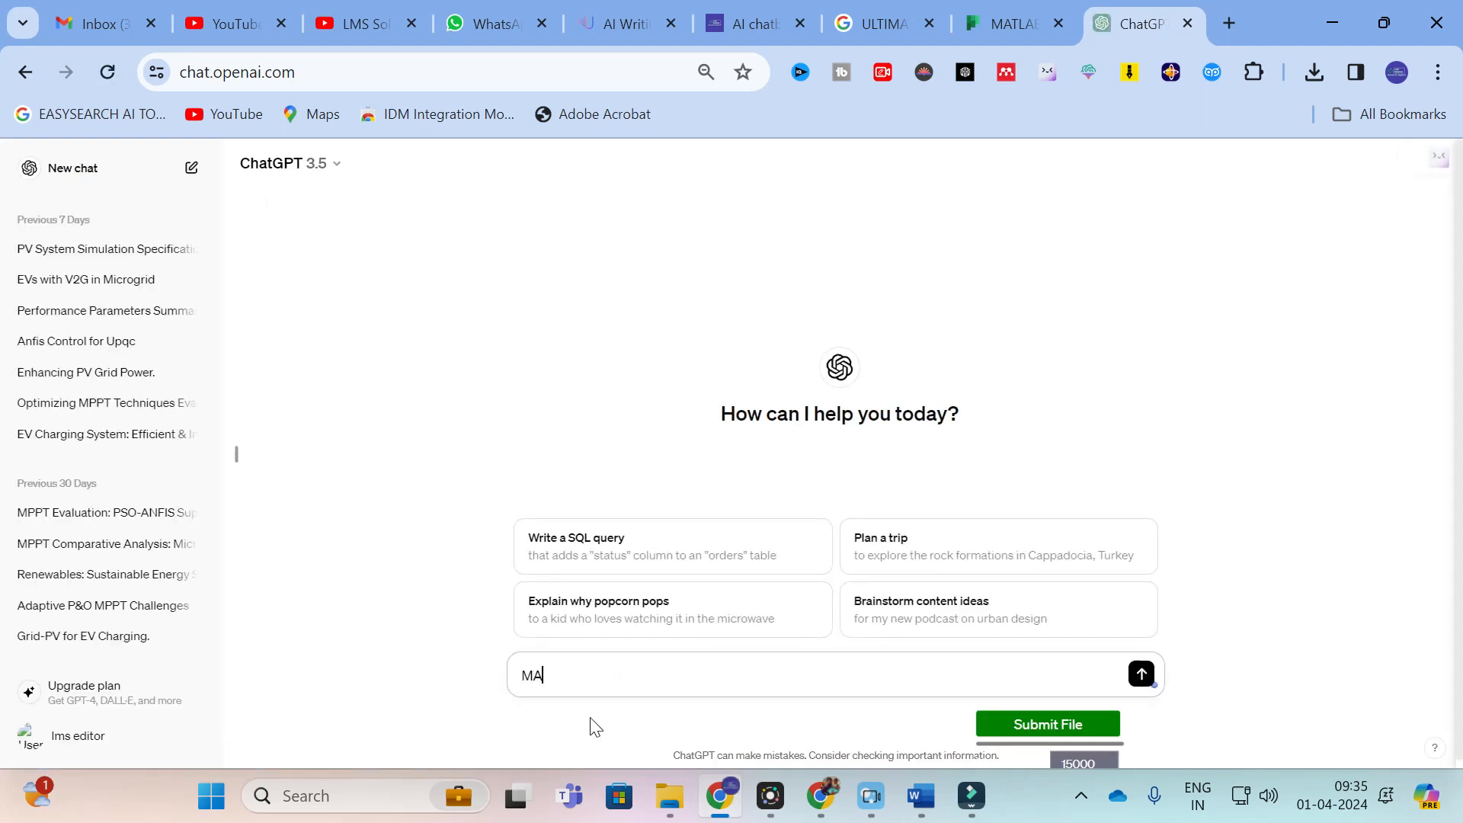
{"action": "key", "text": "BackSpace"}
{"action": "key", "text": "BackSpace"}
{"action": "type", "text": "EXPLAIN MACHINE LEARNING"}
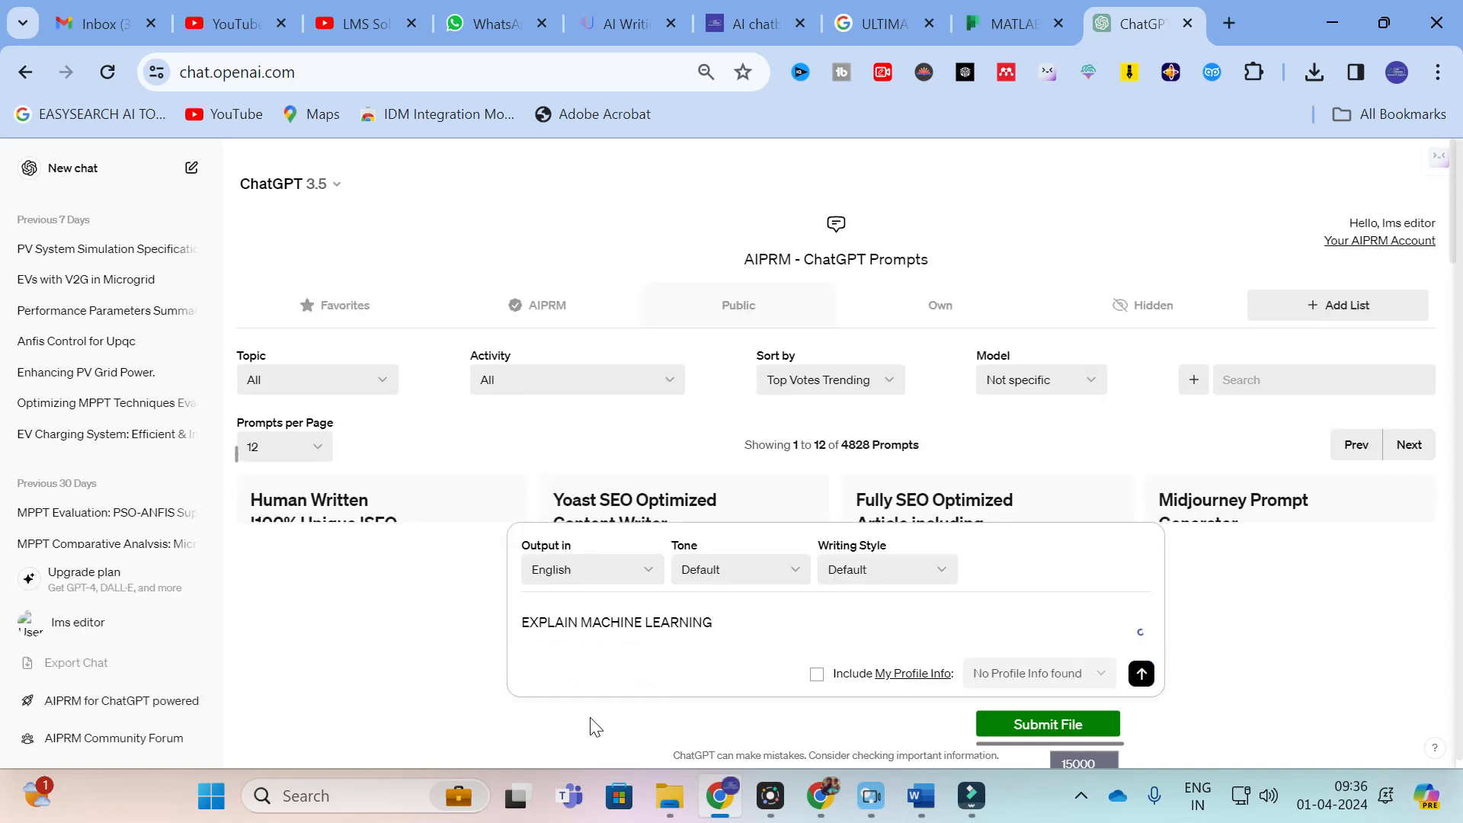
{"action": "key", "text": "Return"}
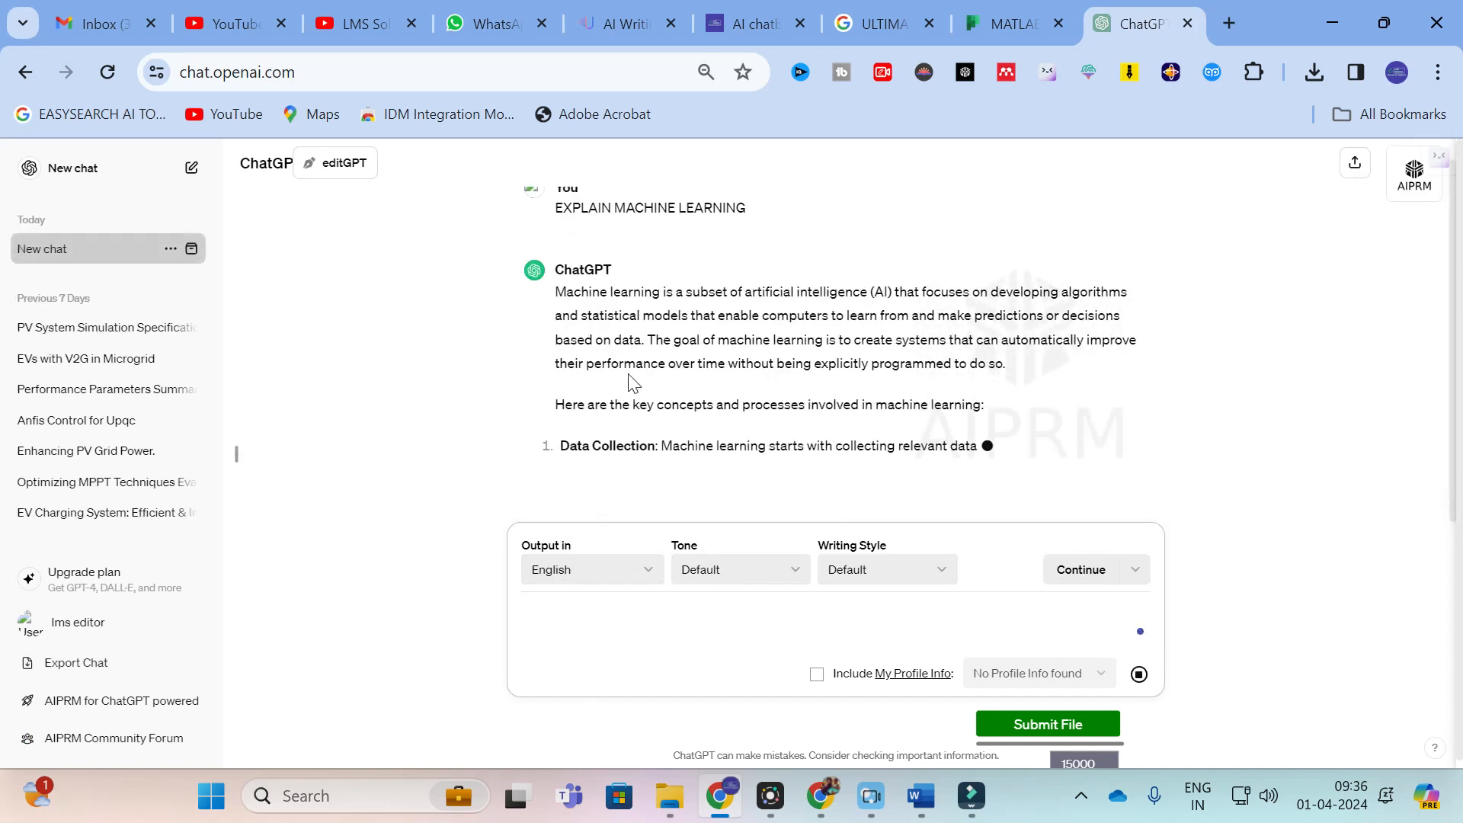
Step: Copy the opening paragraph of ChatGPT's answer into Ultimate.ai's Bypass AI Detection content and generate the humanized text
{"action": "left_click_drag", "start_coordinate": [556, 314], "coordinate": [1003, 386]}
{"action": "key", "text": "ctrl+c"}
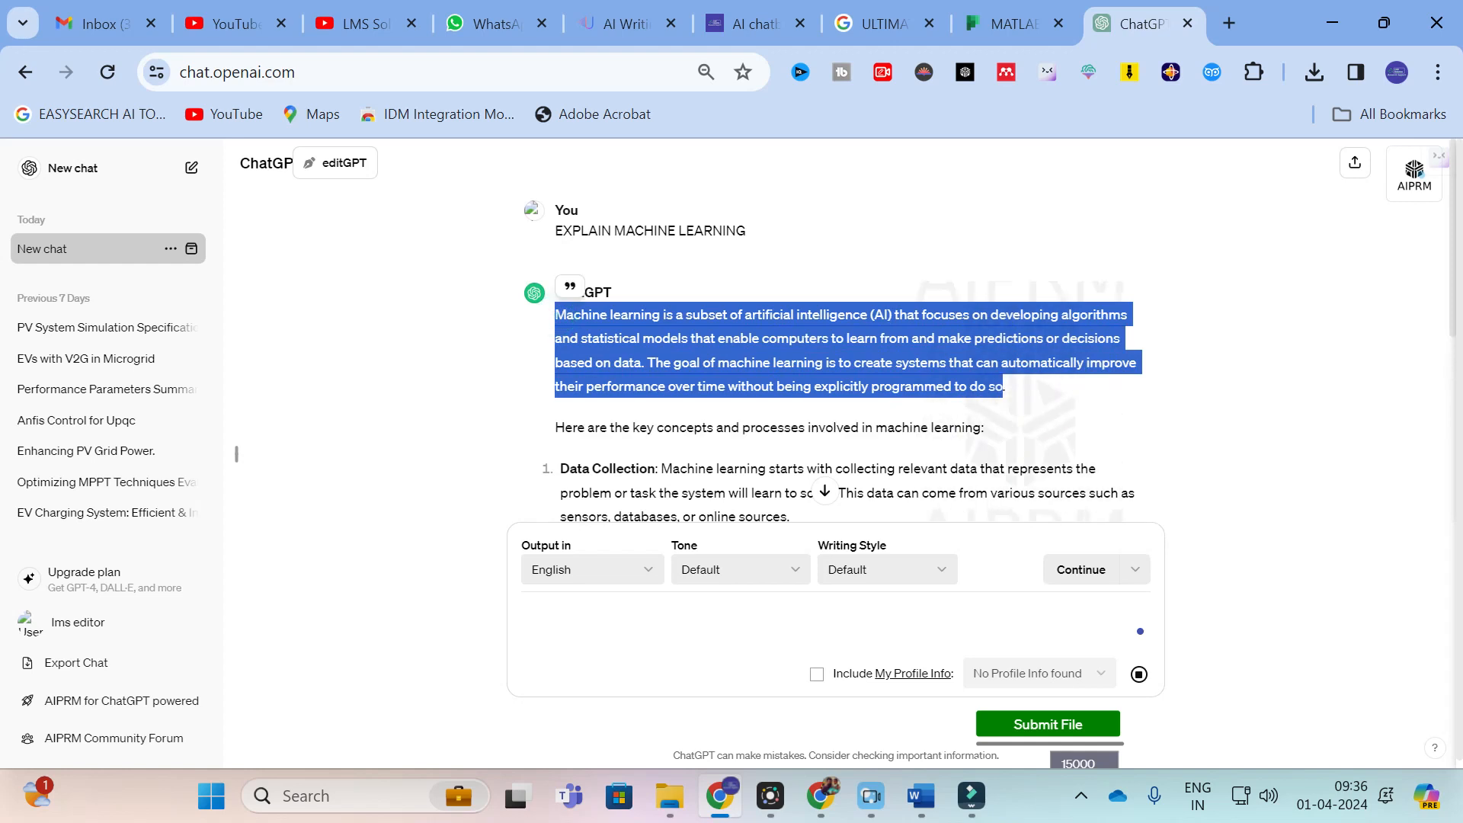
{"action": "left_click", "coordinate": [649, 8]}
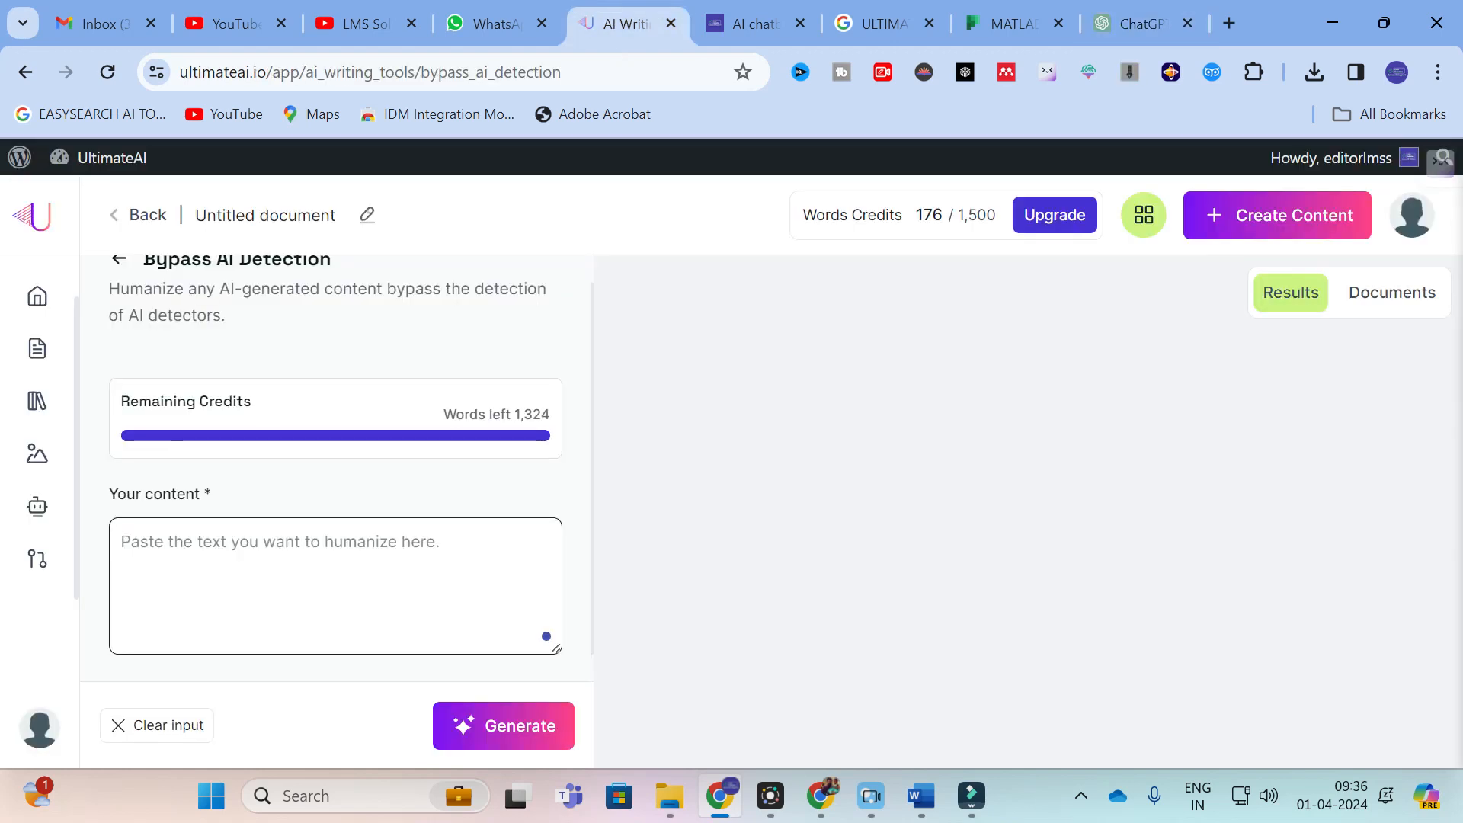
{"action": "scroll", "coordinate": [239, 400], "scroll_direction": "up", "scroll_amount": 2}
{"action": "left_click", "coordinate": [198, 591]}
{"action": "key", "text": "ctrl+v"}
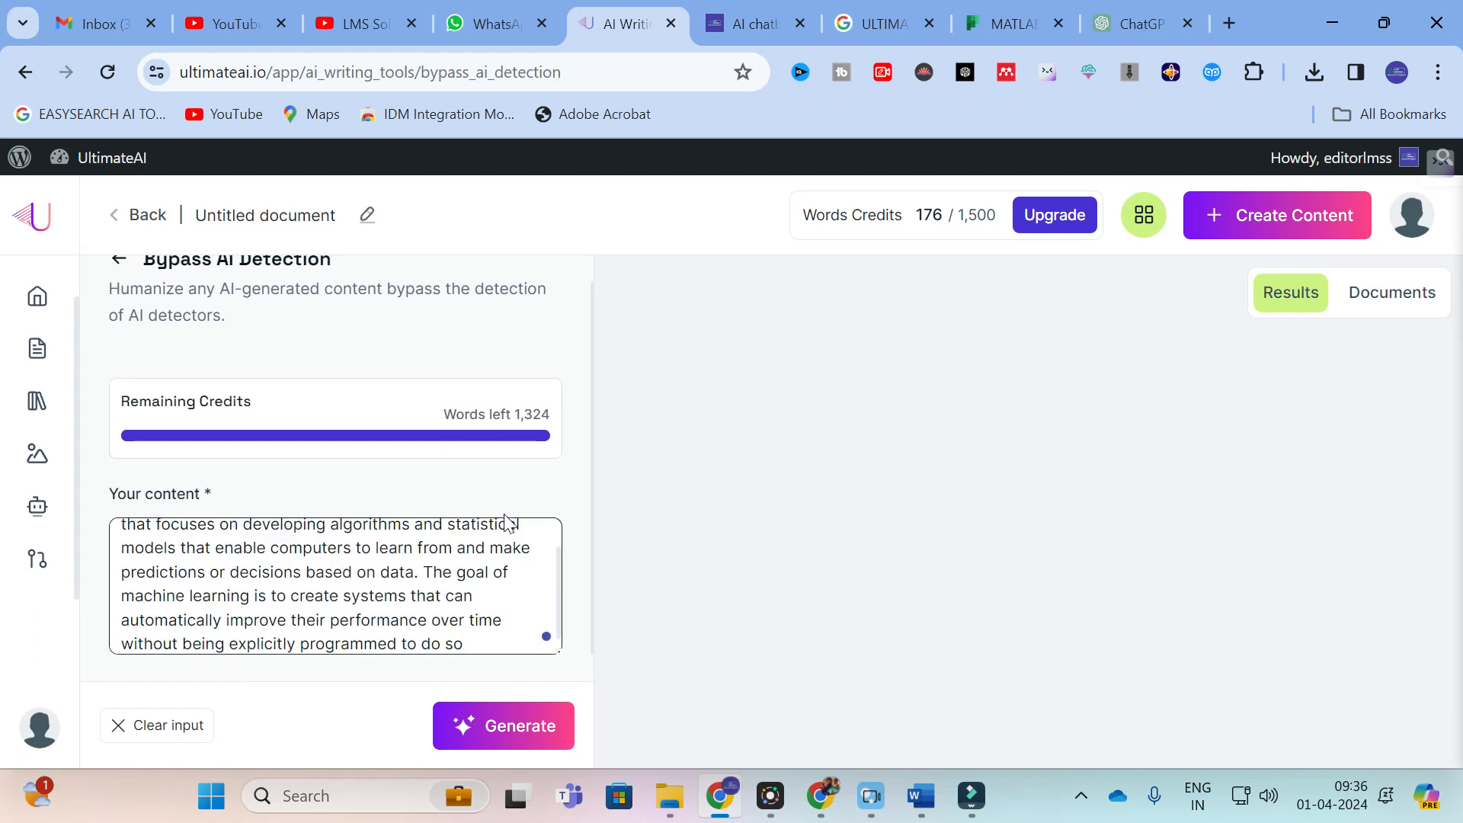
{"action": "left_click", "coordinate": [483, 716]}
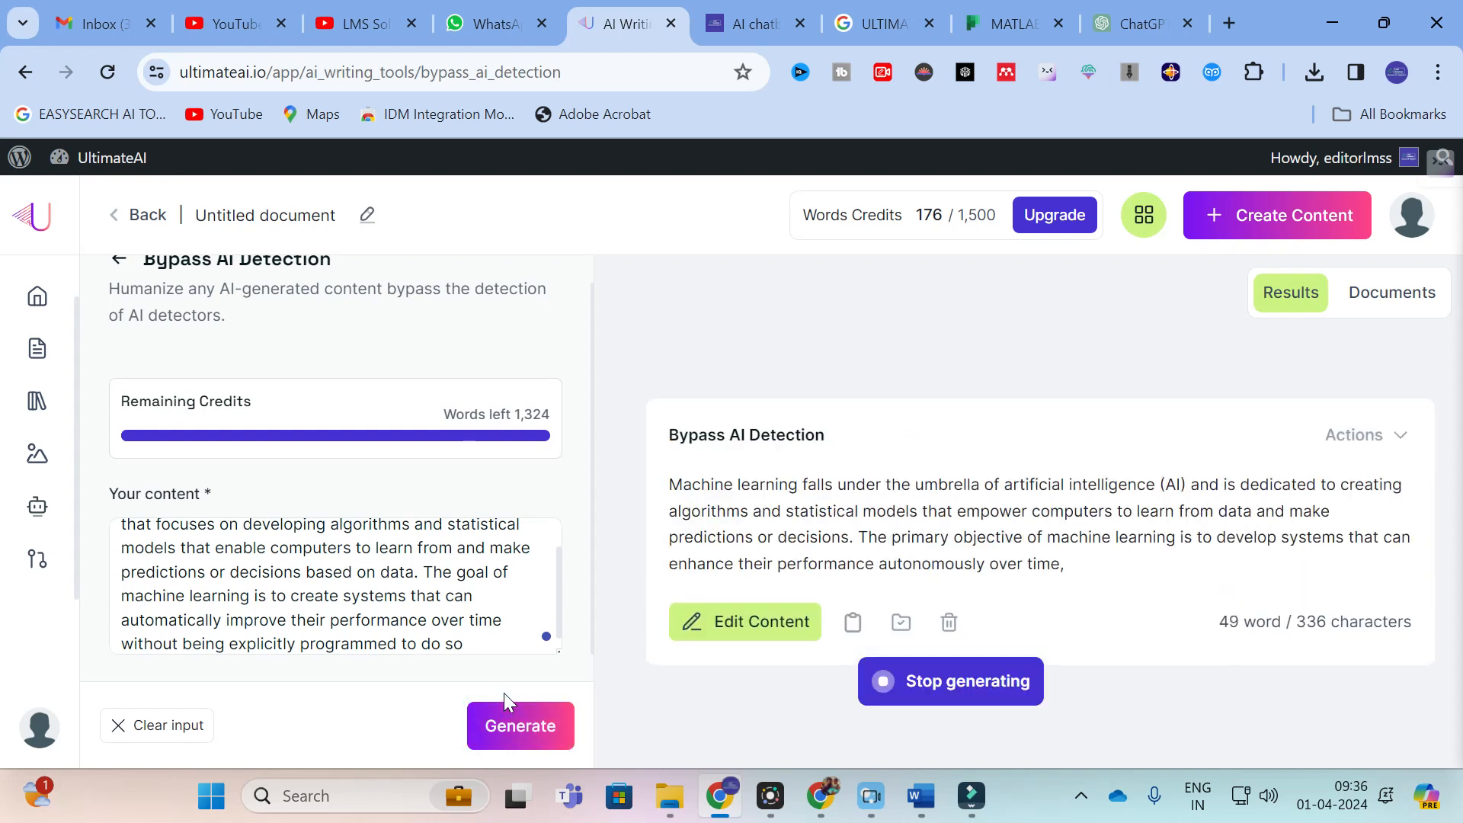
{"action": "scroll", "coordinate": [335, 586], "scroll_direction": "up", "scroll_amount": 1}
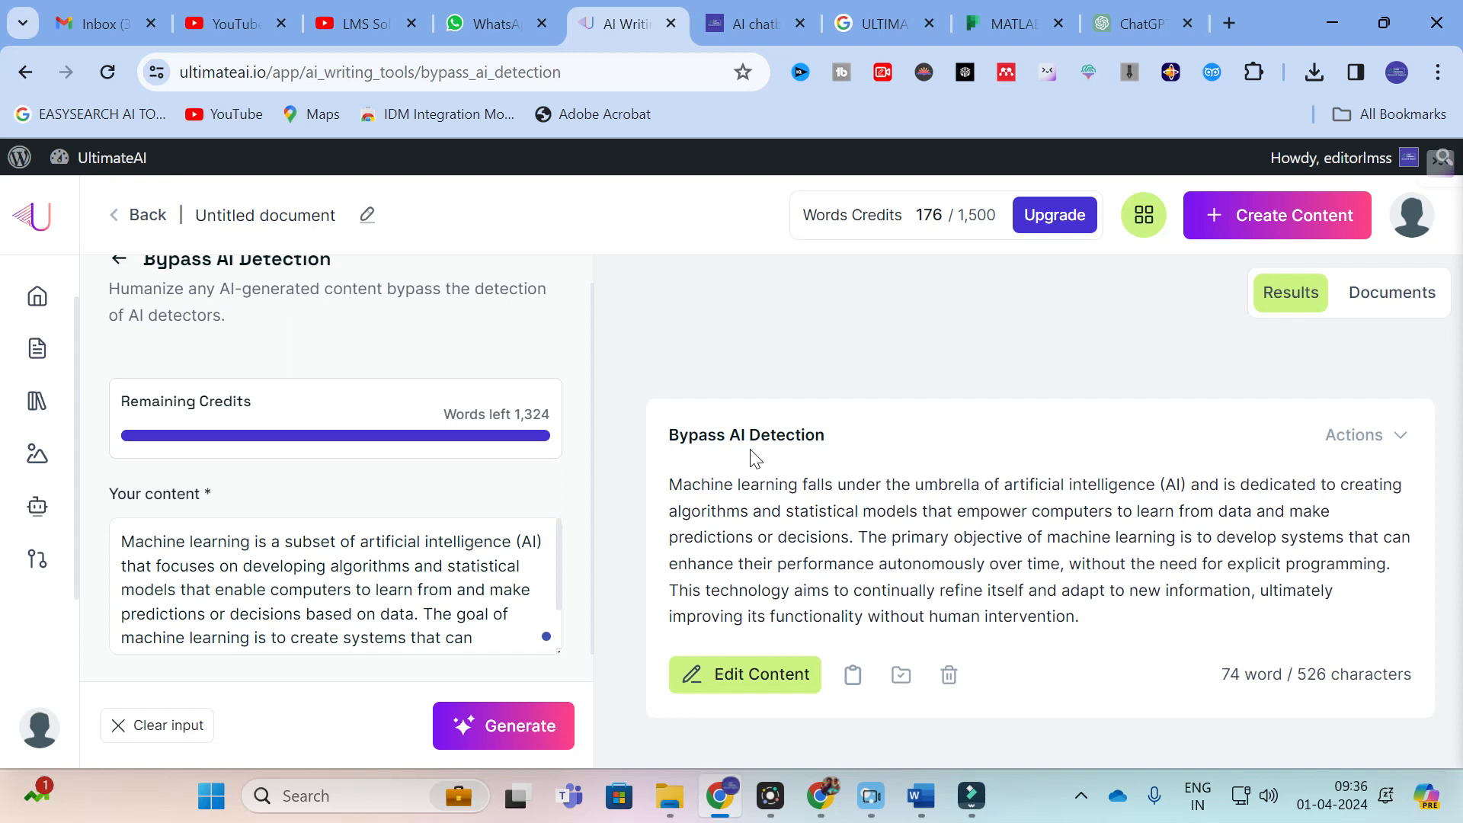
Step: Return to the AI writing tools and open the Article/Blog Outlines tool
{"action": "left_click", "coordinate": [25, 72]}
{"action": "scroll", "coordinate": [953, 623], "scroll_direction": "down", "scroll_amount": 1}
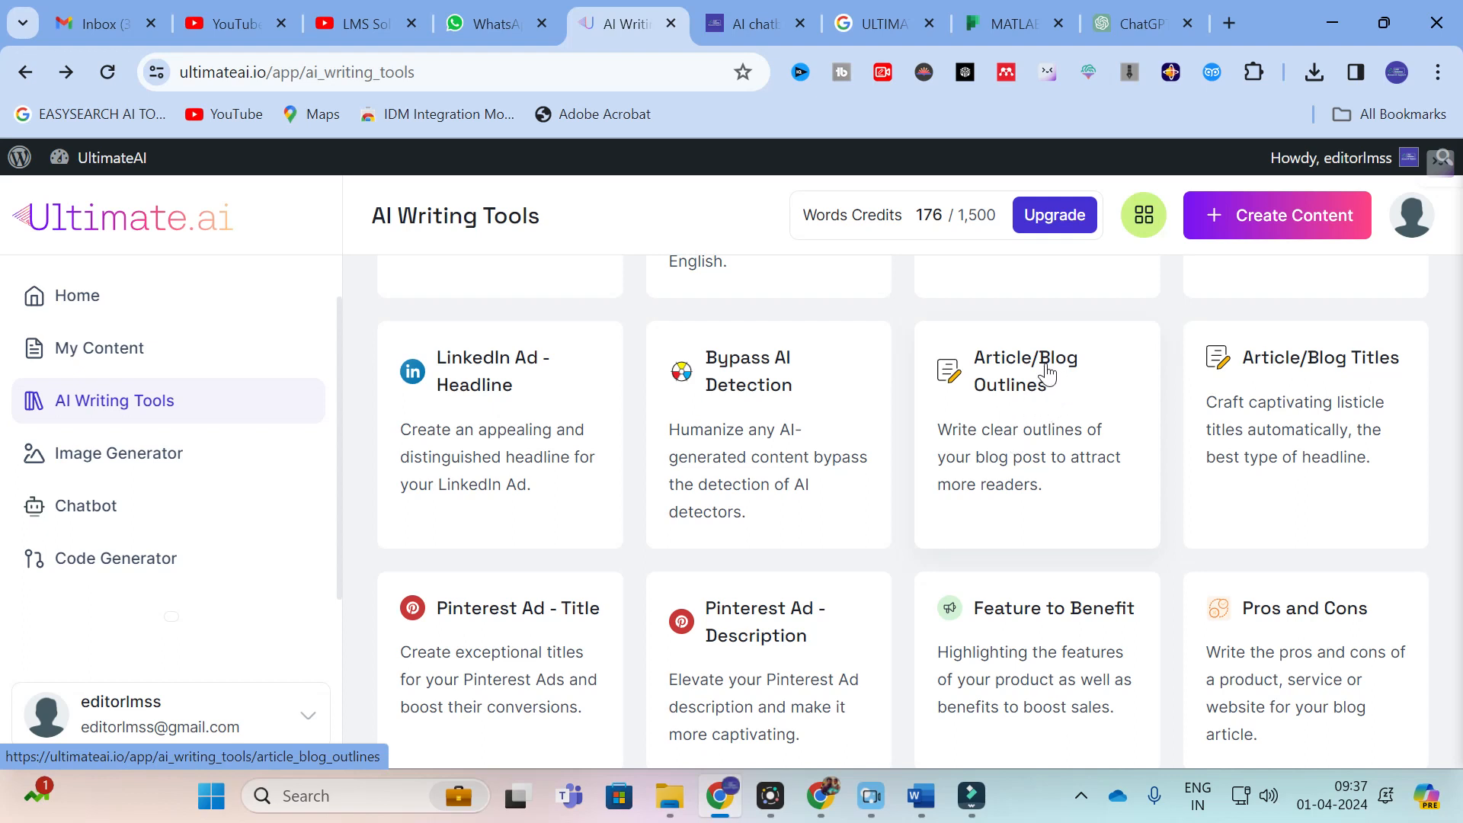
{"action": "left_click", "coordinate": [1012, 375]}
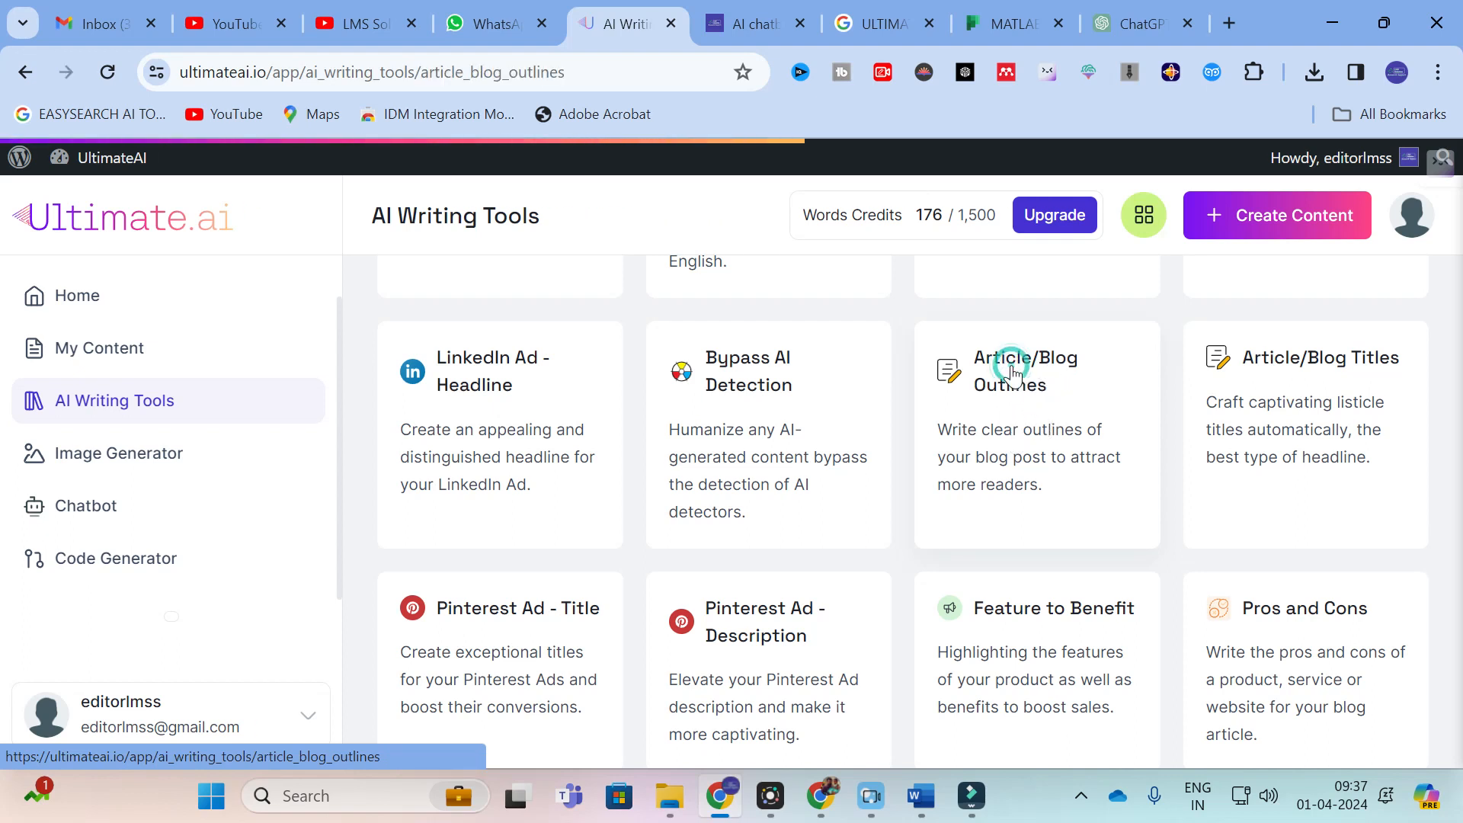
Step: Enter "GRID CONNECTED PV SYSTEM FOR ELECTRIC VEHILCE CHARGING STATION" as the title of the blog article
{"action": "scroll", "coordinate": [210, 613], "scroll_direction": "down", "scroll_amount": 2}
{"action": "left_click", "coordinate": [207, 458]}
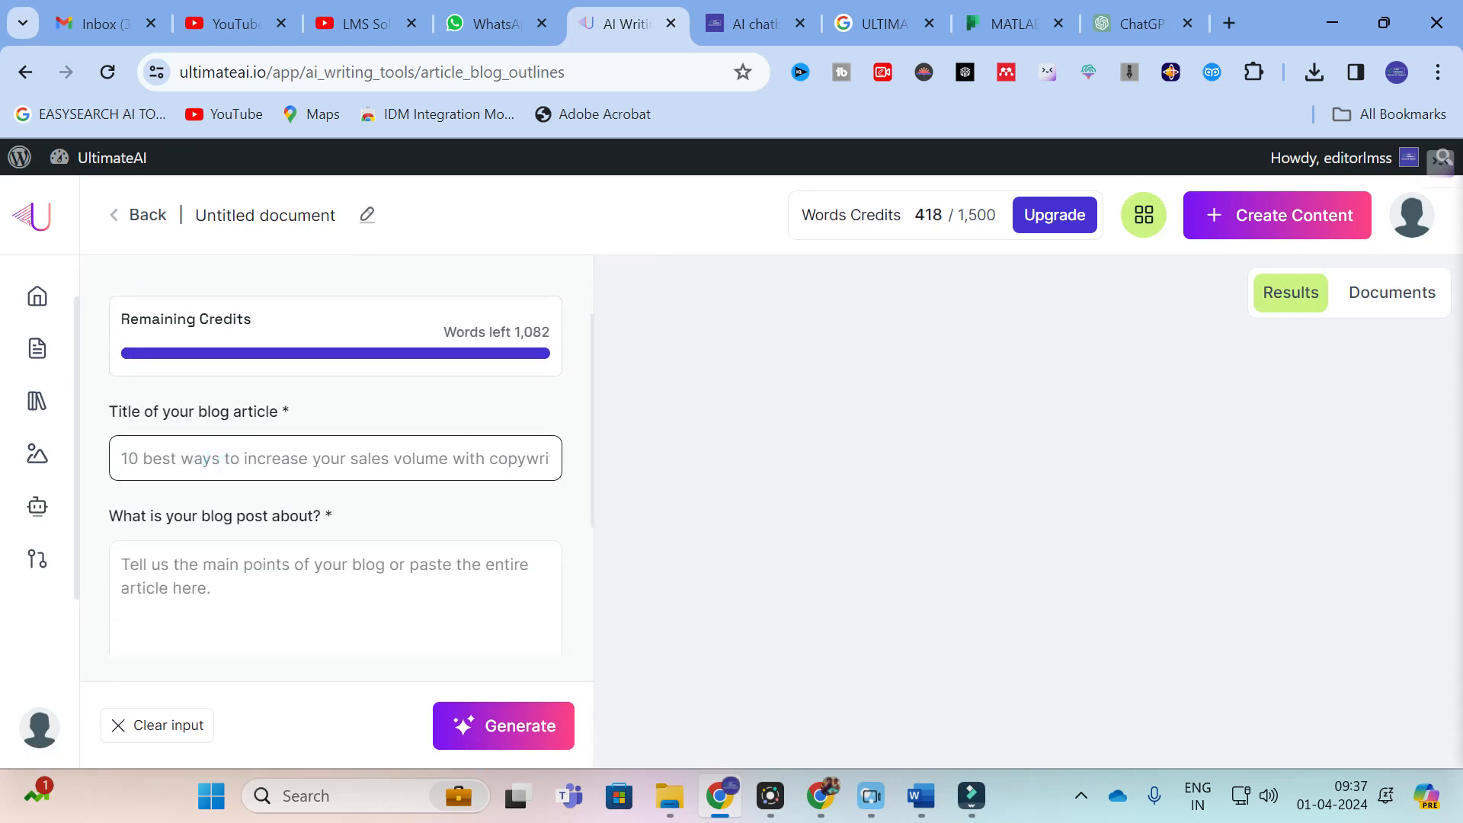
{"action": "type", "text": "GR"}
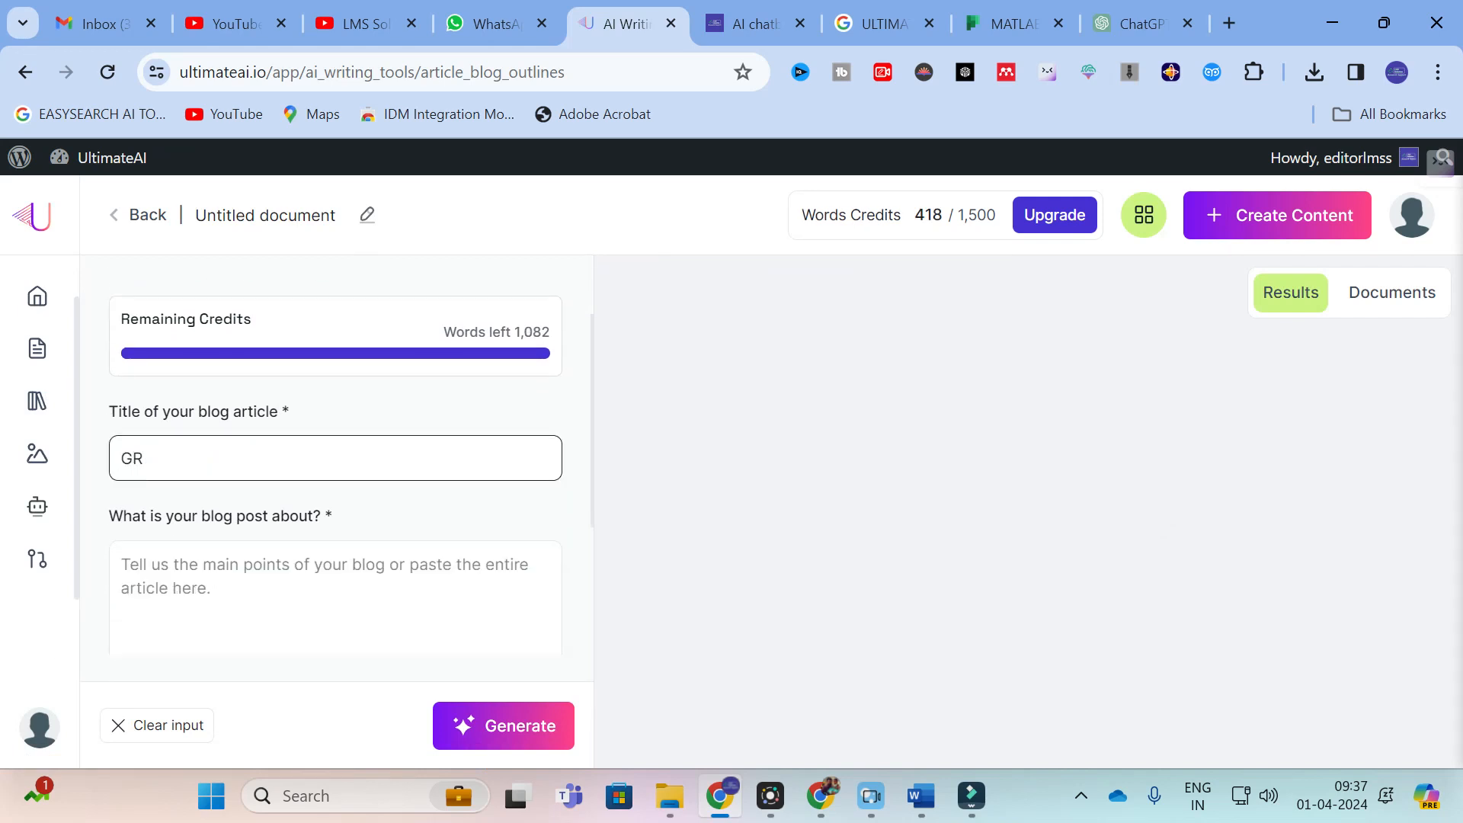
{"action": "type", "text": "ED CONNECTED PV SYSTEM "}
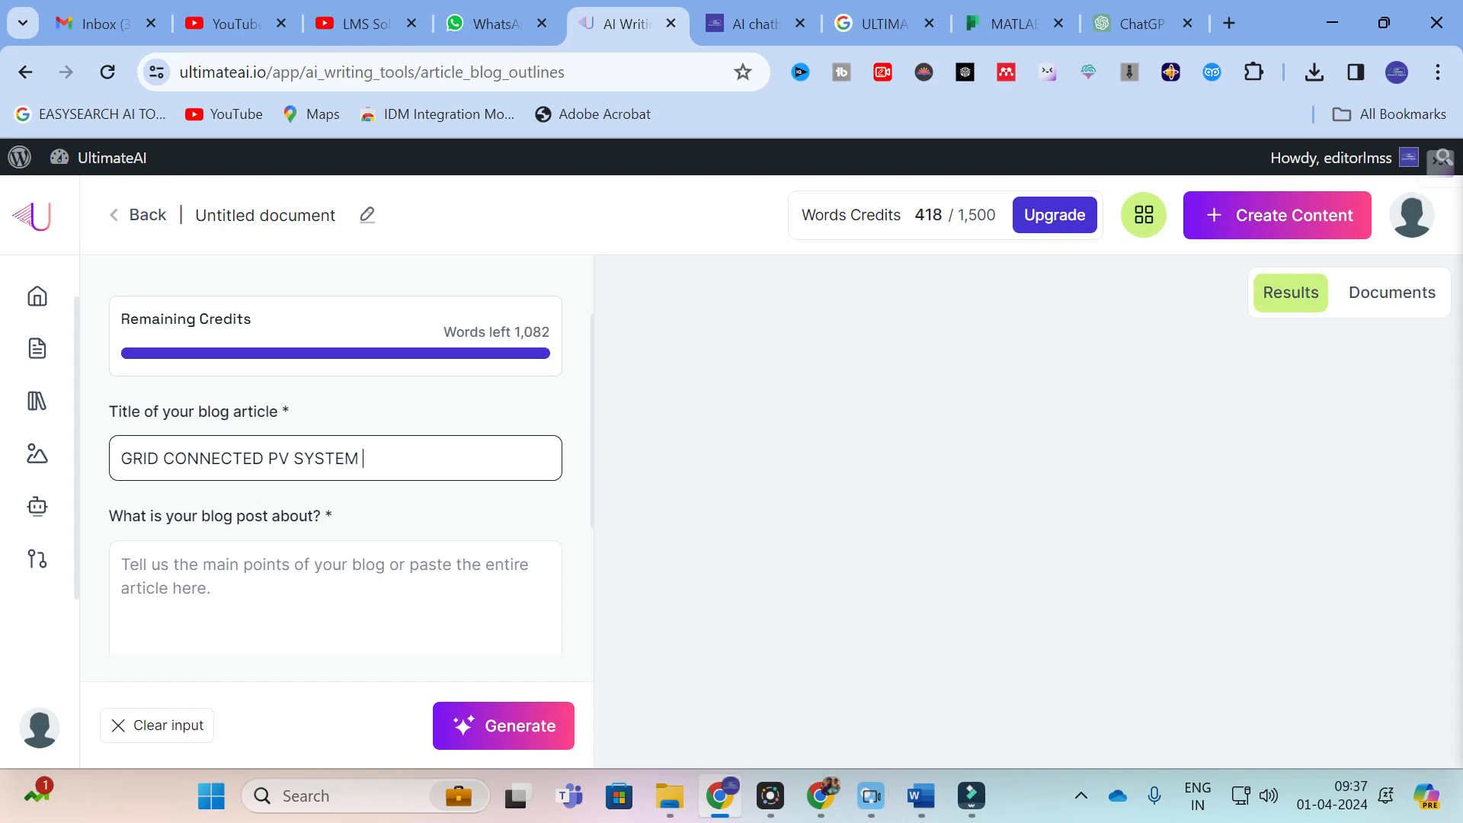
{"action": "type", "text": "FOR ELECTRIC VEHILCE"}
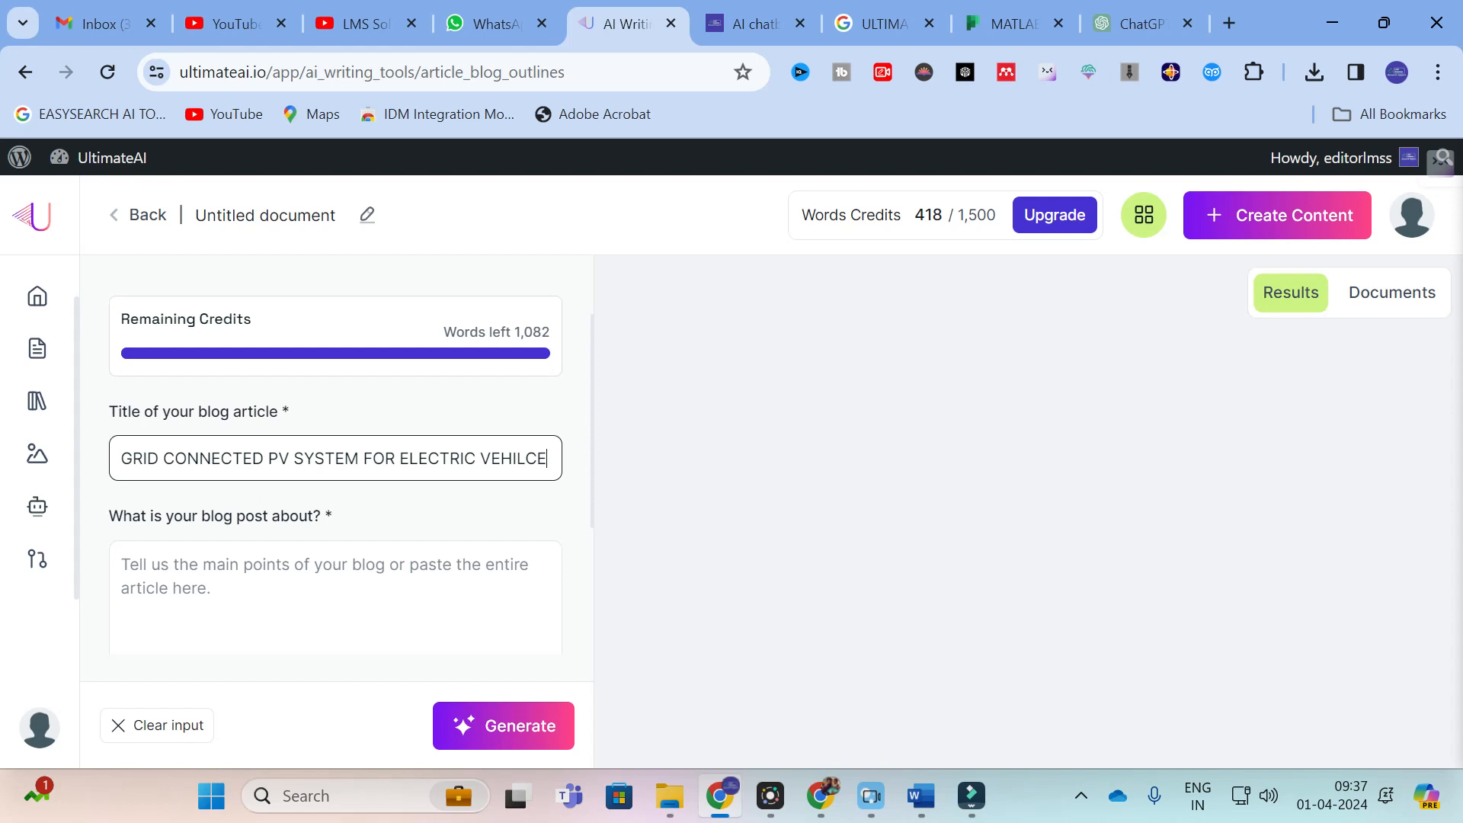
{"action": "type", "text": " CHARGIGN S"}
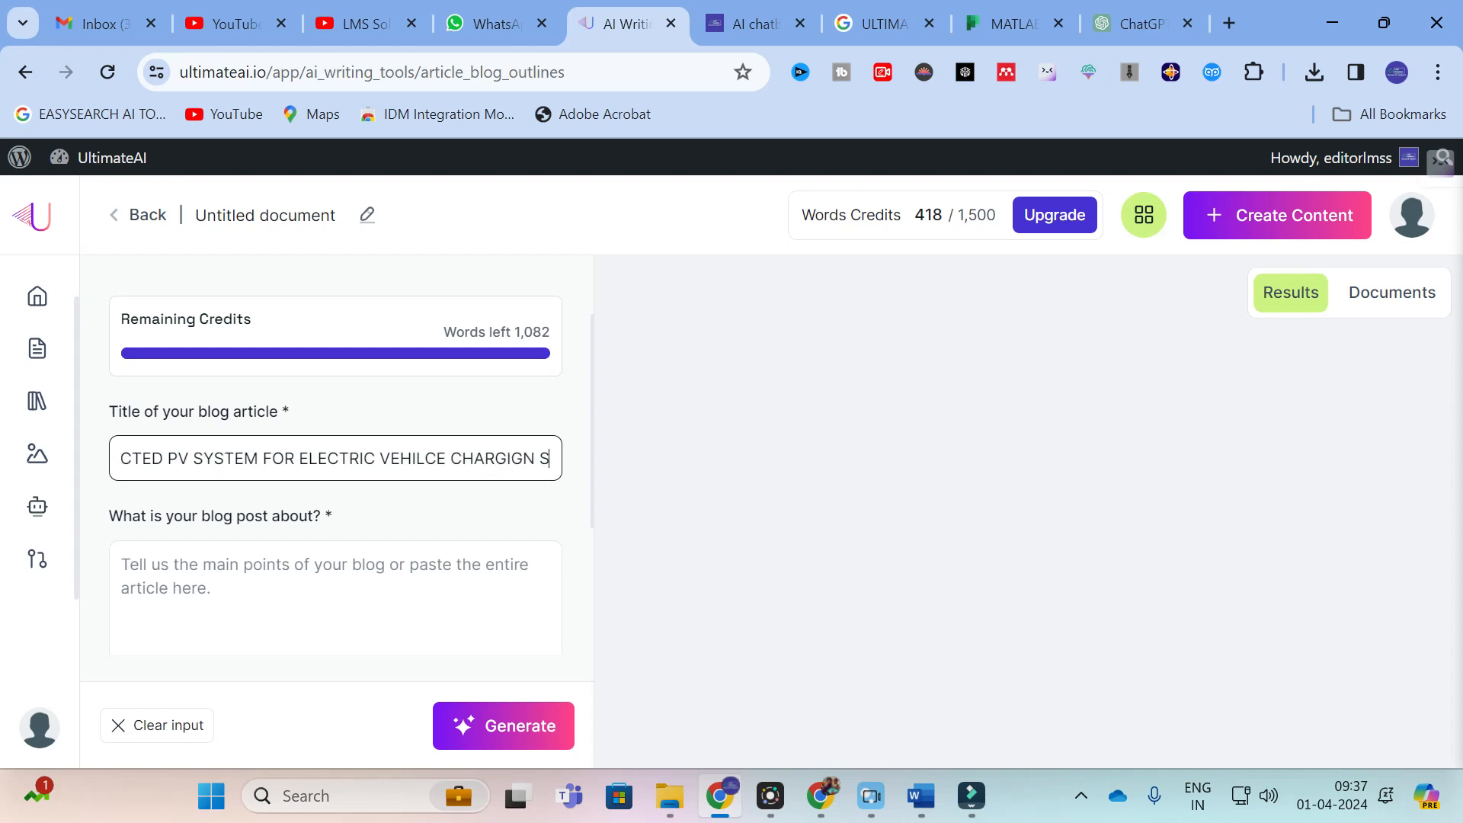
{"action": "key", "text": "BackSpace"}
{"action": "key", "text": "BackSpace"}
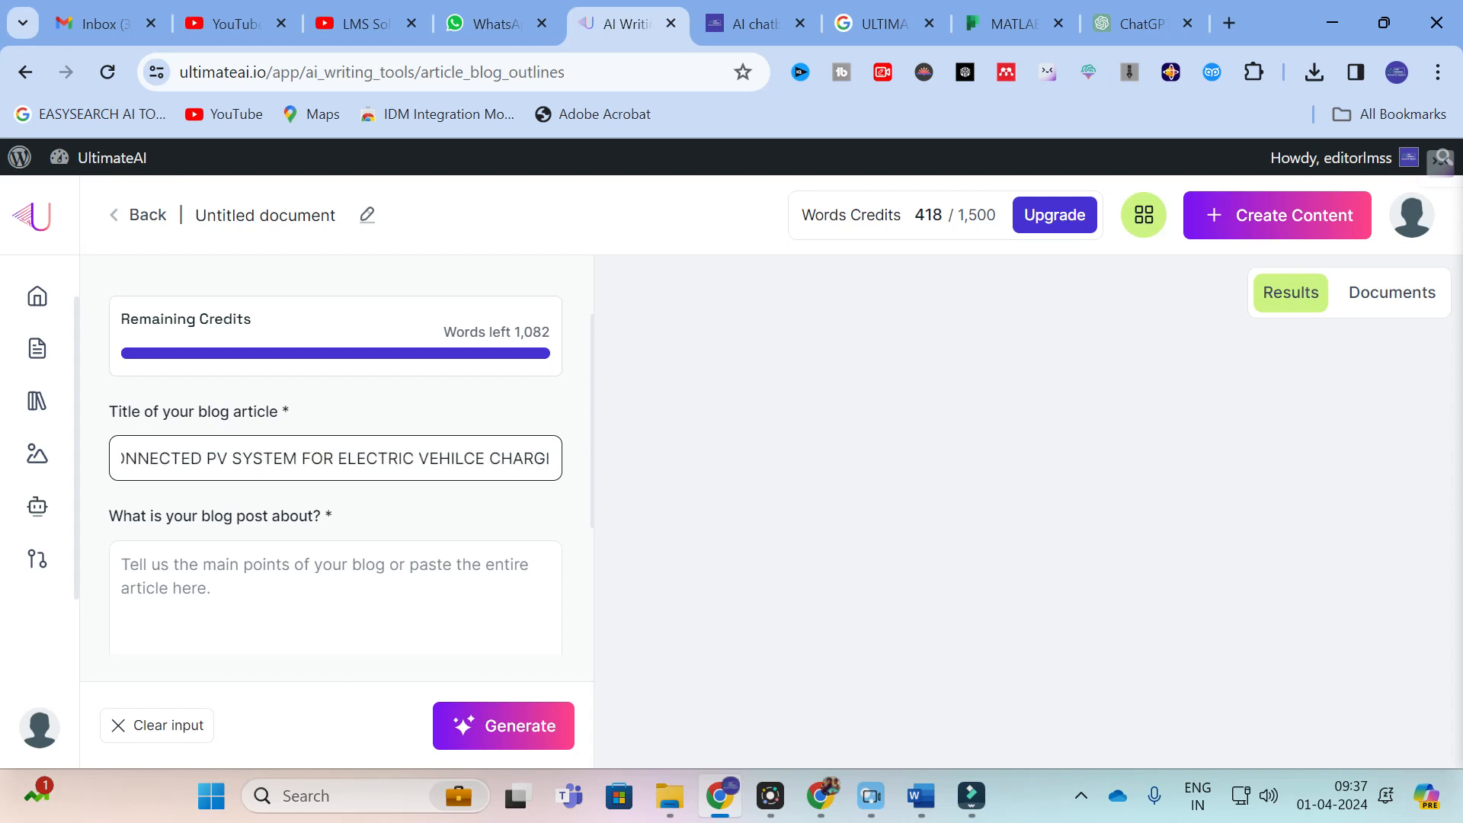
{"action": "type", "text": "NG STATION"}
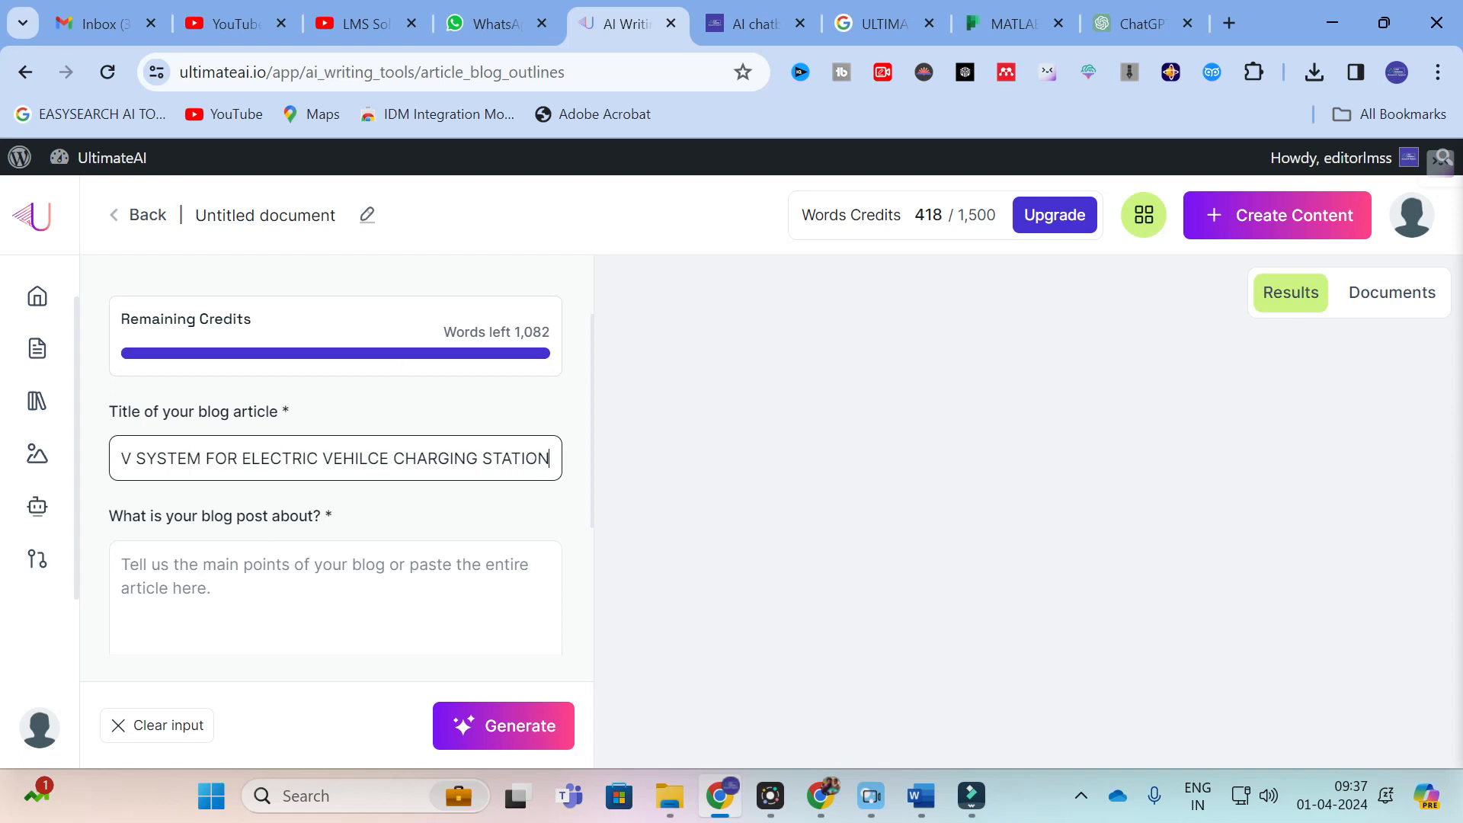
Step: Describe what the blog post is about as "PV SYSTEM CONNECTED TO GRID"
{"action": "left_click", "coordinate": [203, 581]}
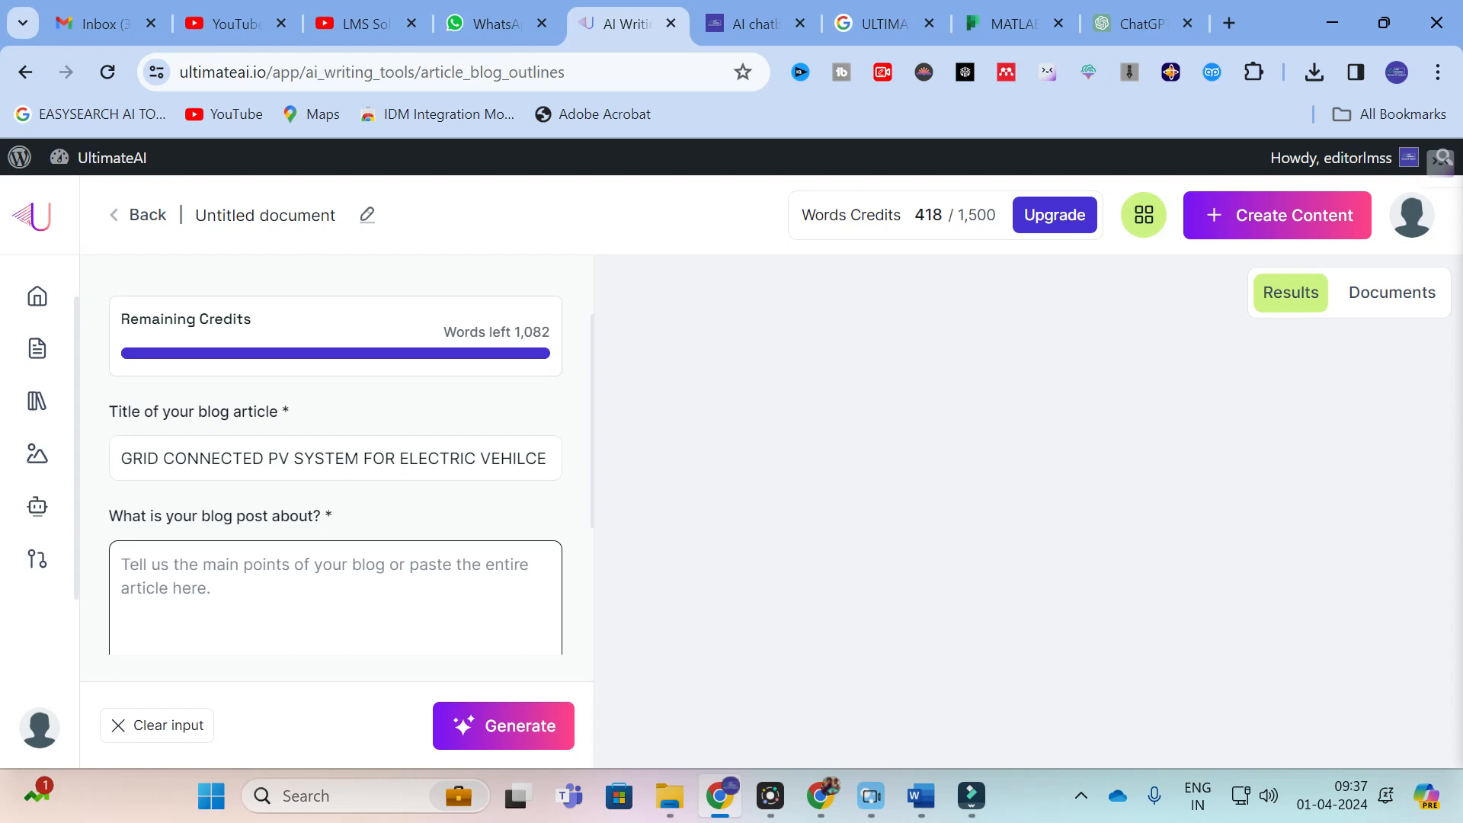
{"action": "type", "text": "PV SU"}
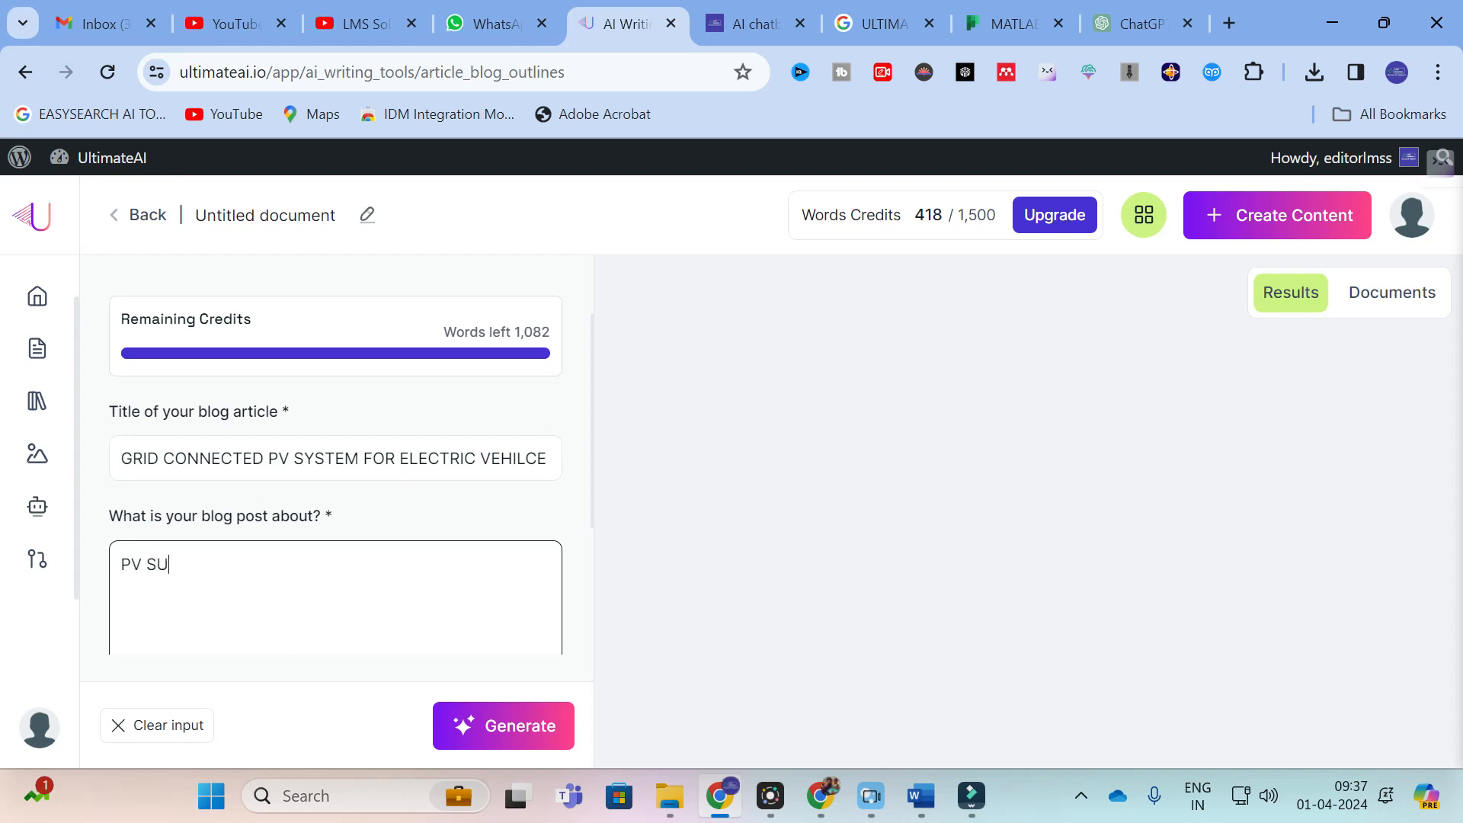
{"action": "key", "text": "BackSpace"}
{"action": "type", "text": "YSTEM CONNECTED T"}
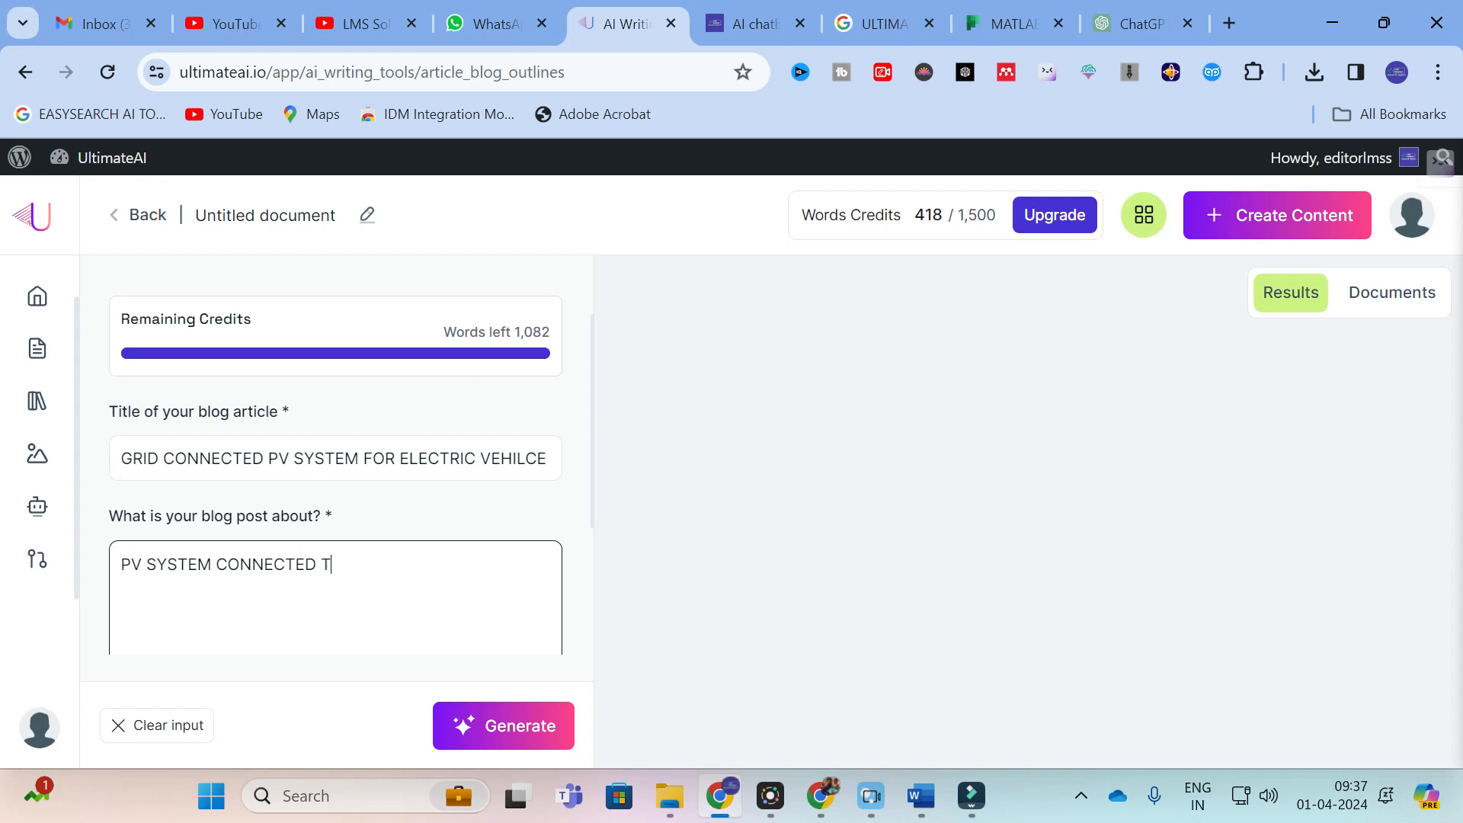
{"action": "type", "text": "O GRID"}
Step: Choose the Professional tone of voice and generate the article outline
{"action": "scroll", "coordinate": [222, 494], "scroll_direction": "down", "scroll_amount": 1}
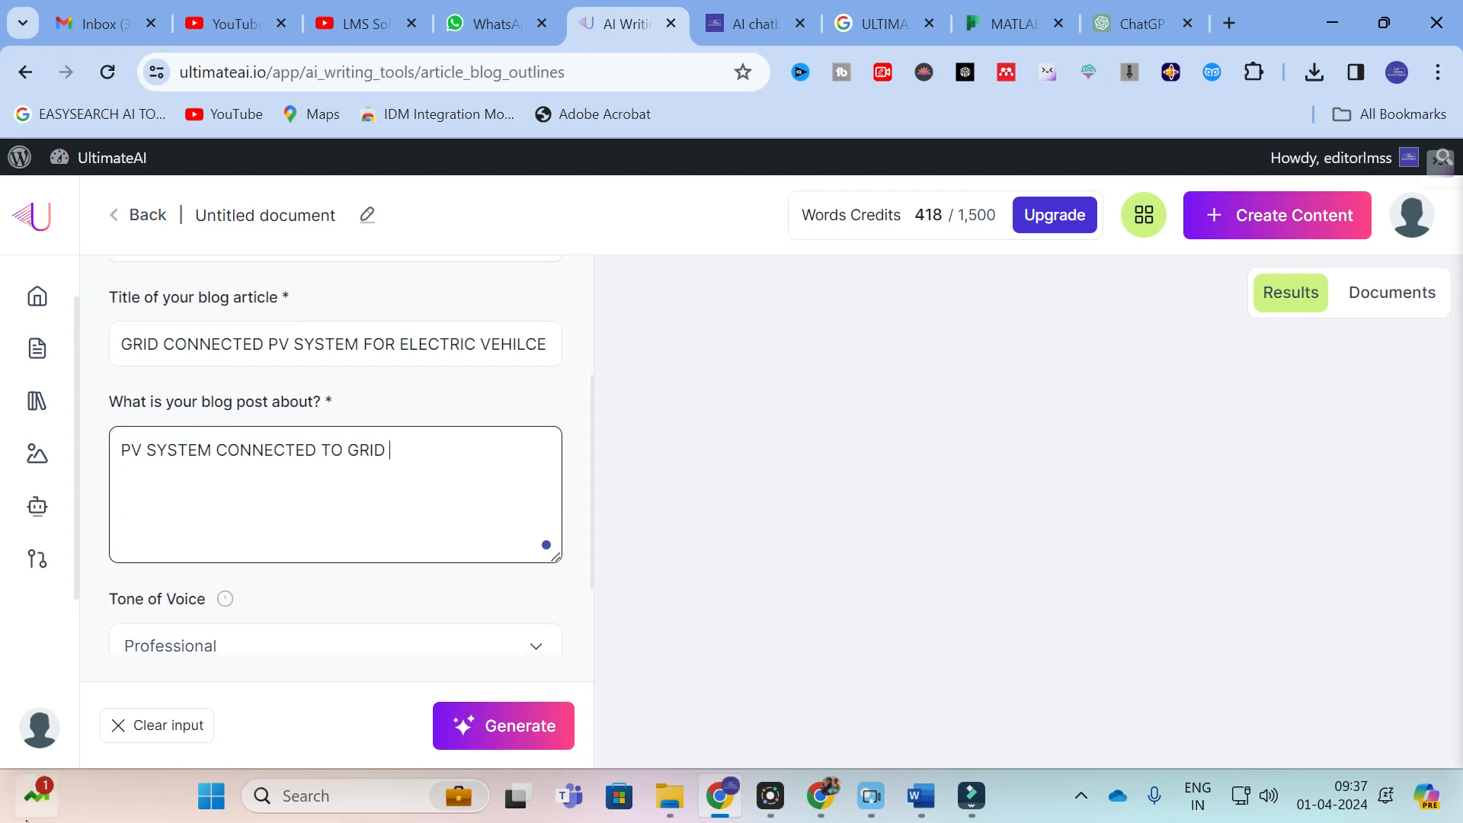
{"action": "scroll", "coordinate": [247, 564], "scroll_direction": "down", "scroll_amount": 1}
{"action": "left_click", "coordinate": [203, 530]}
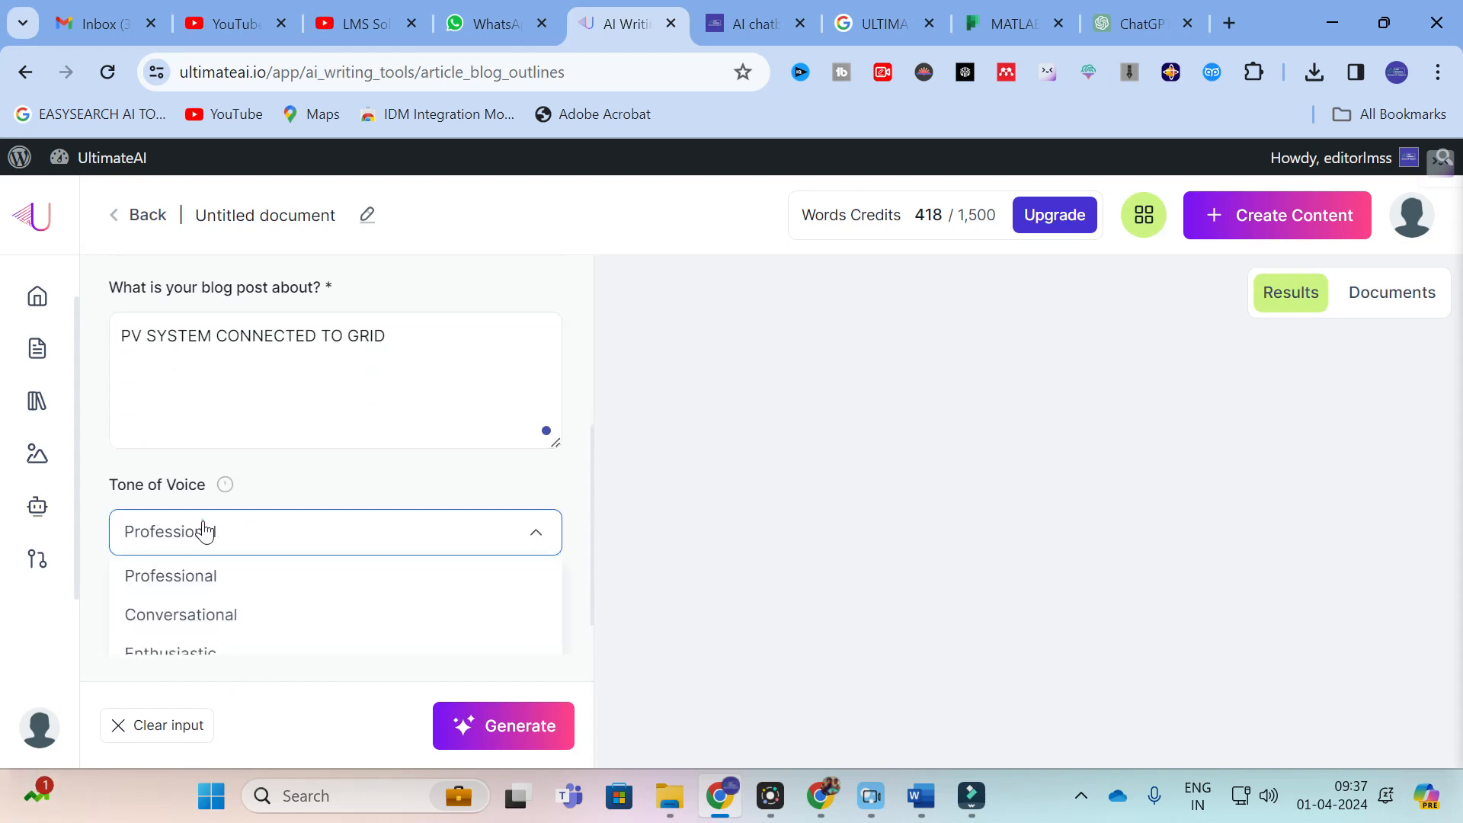
{"action": "scroll", "coordinate": [202, 526], "scroll_direction": "down", "scroll_amount": 1}
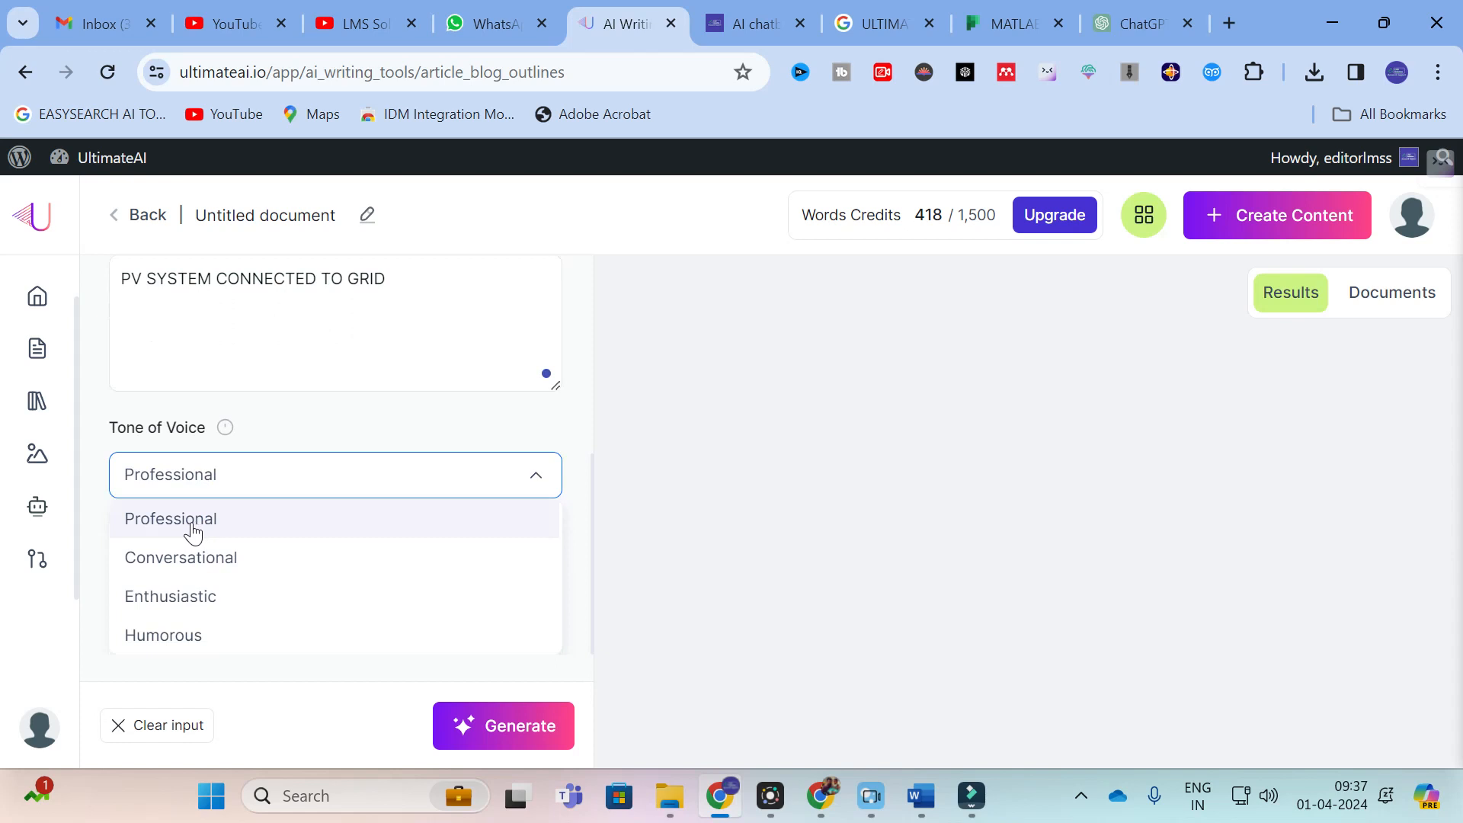
{"action": "left_click", "coordinate": [183, 521]}
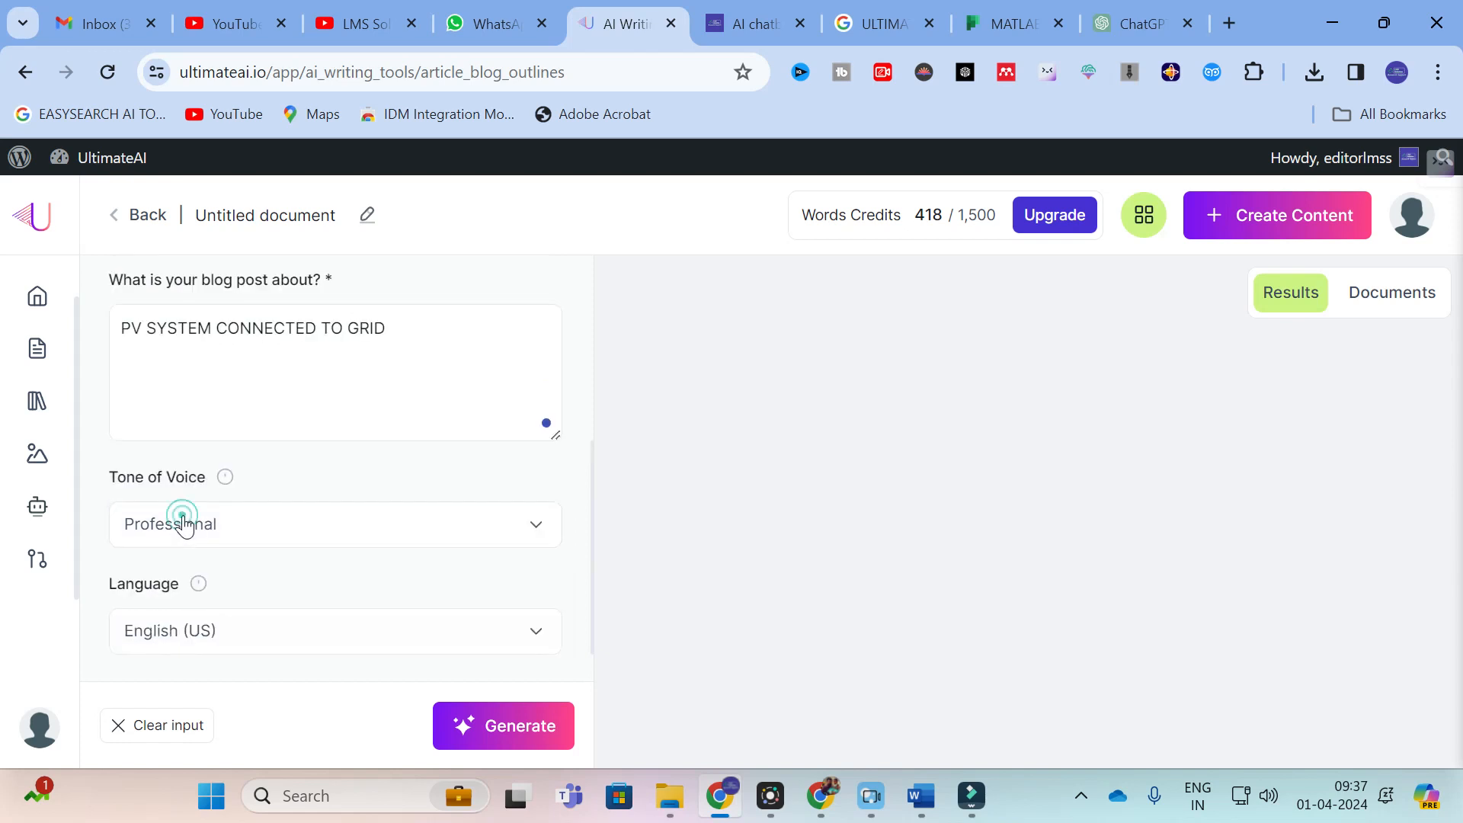
{"action": "left_click", "coordinate": [509, 728]}
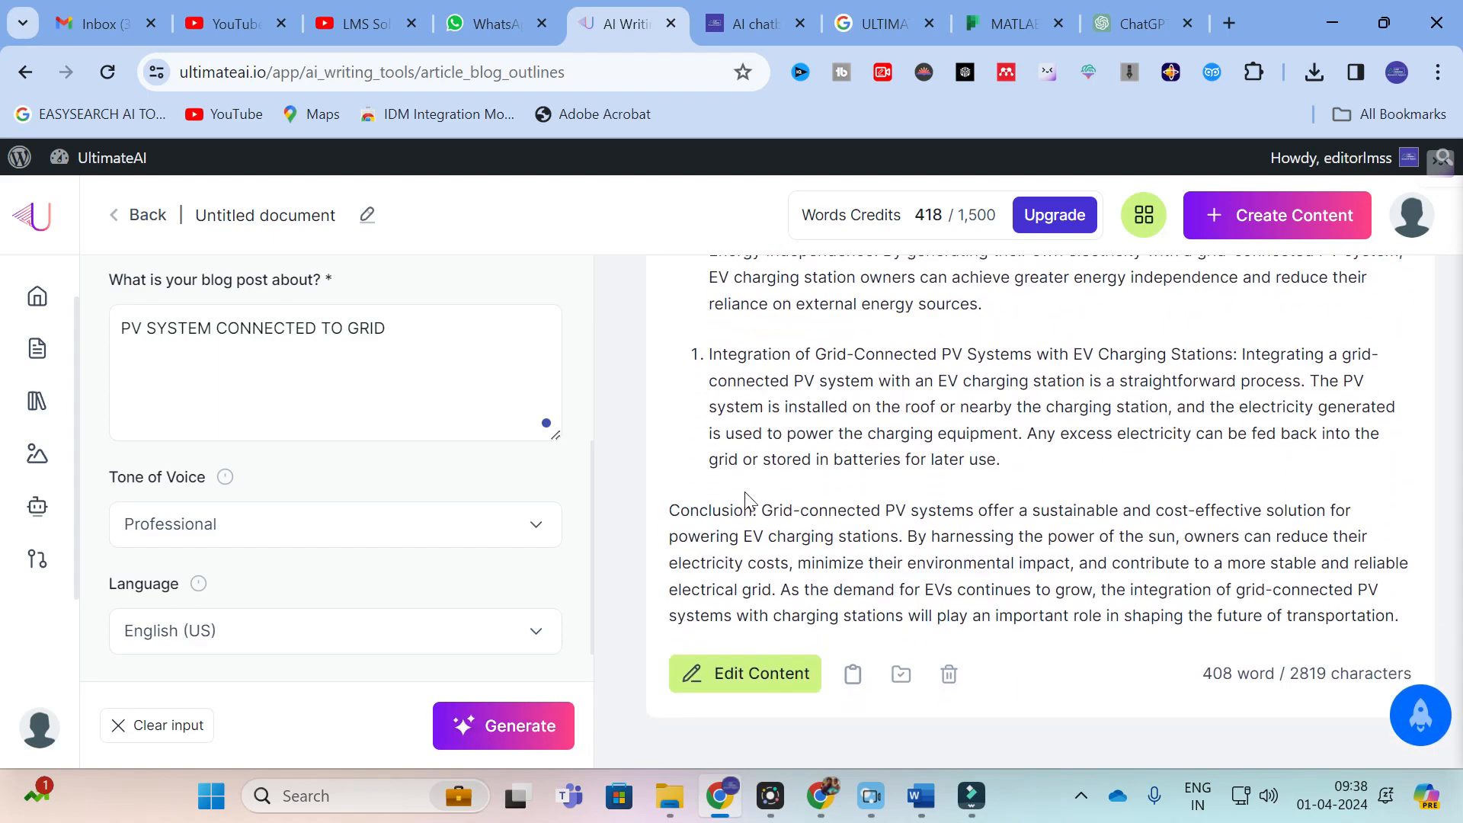
Step: Read through the generated outline, from its title and introduction to the listed benefits for EV charging stations
{"action": "scroll", "coordinate": [1039, 511], "scroll_direction": "up", "scroll_amount": 6}
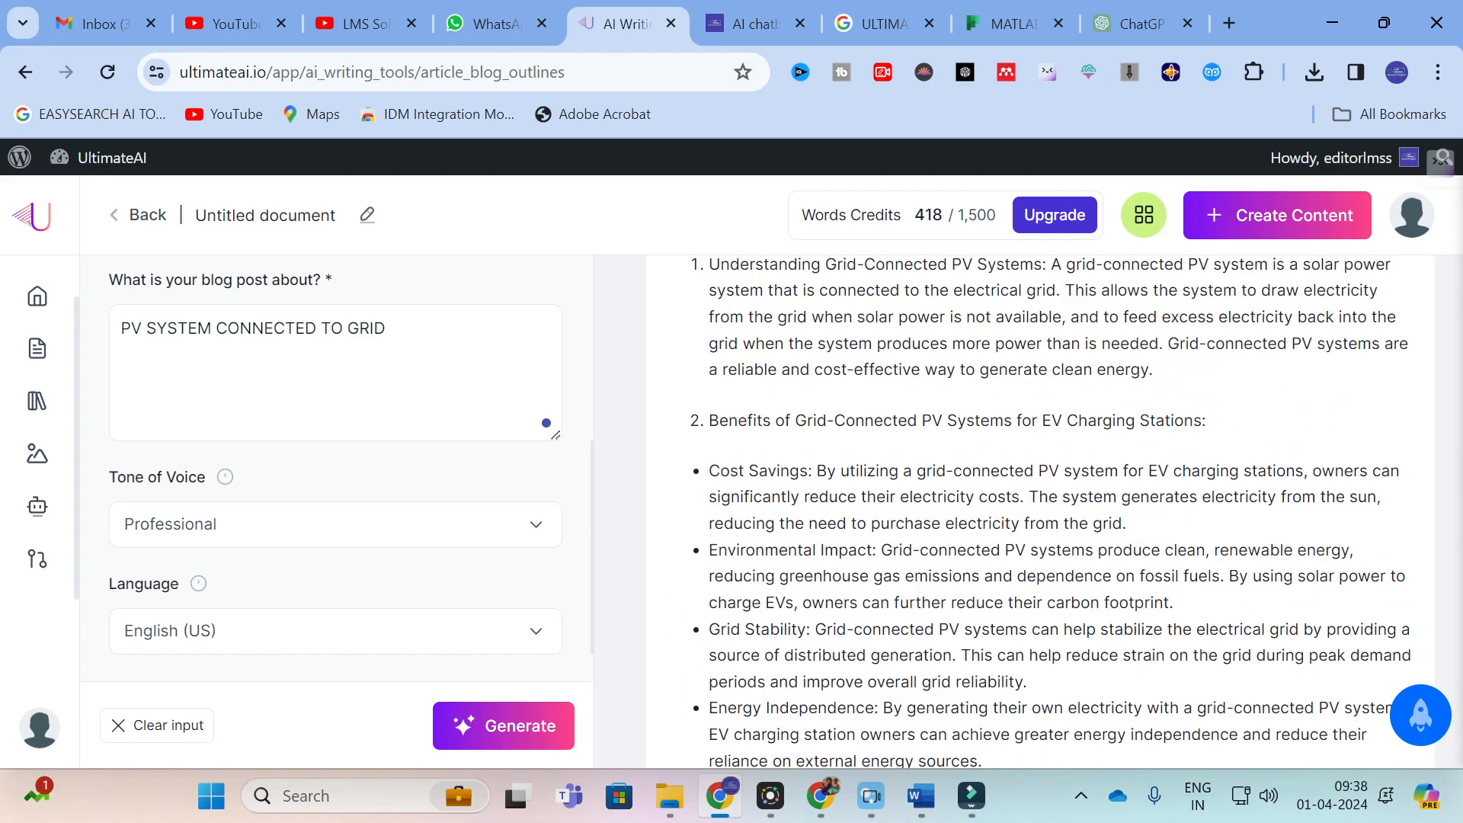
{"action": "scroll", "coordinate": [1039, 510], "scroll_direction": "up", "scroll_amount": 6}
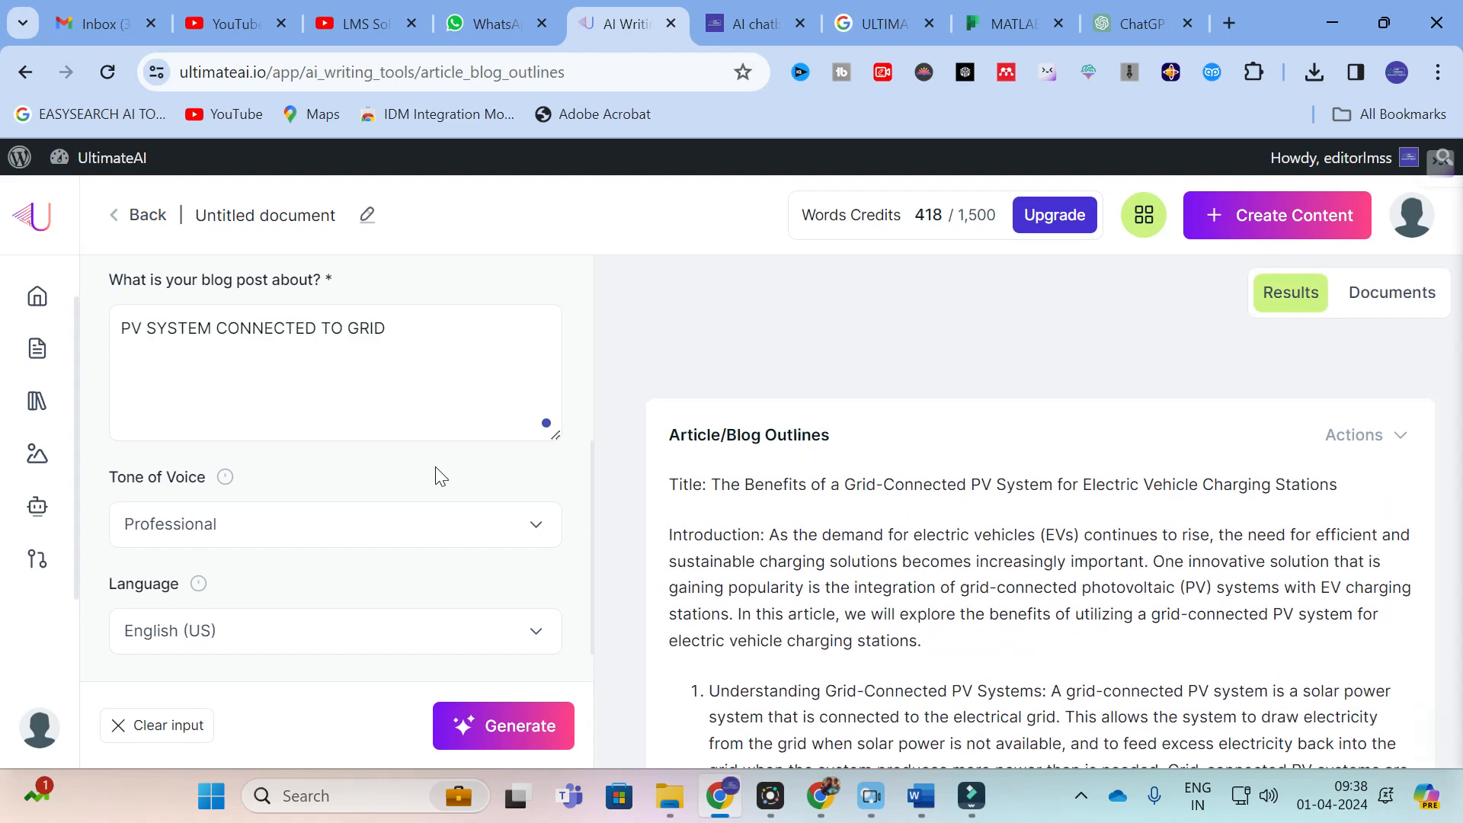
{"action": "scroll", "coordinate": [457, 480], "scroll_direction": "up", "scroll_amount": 5}
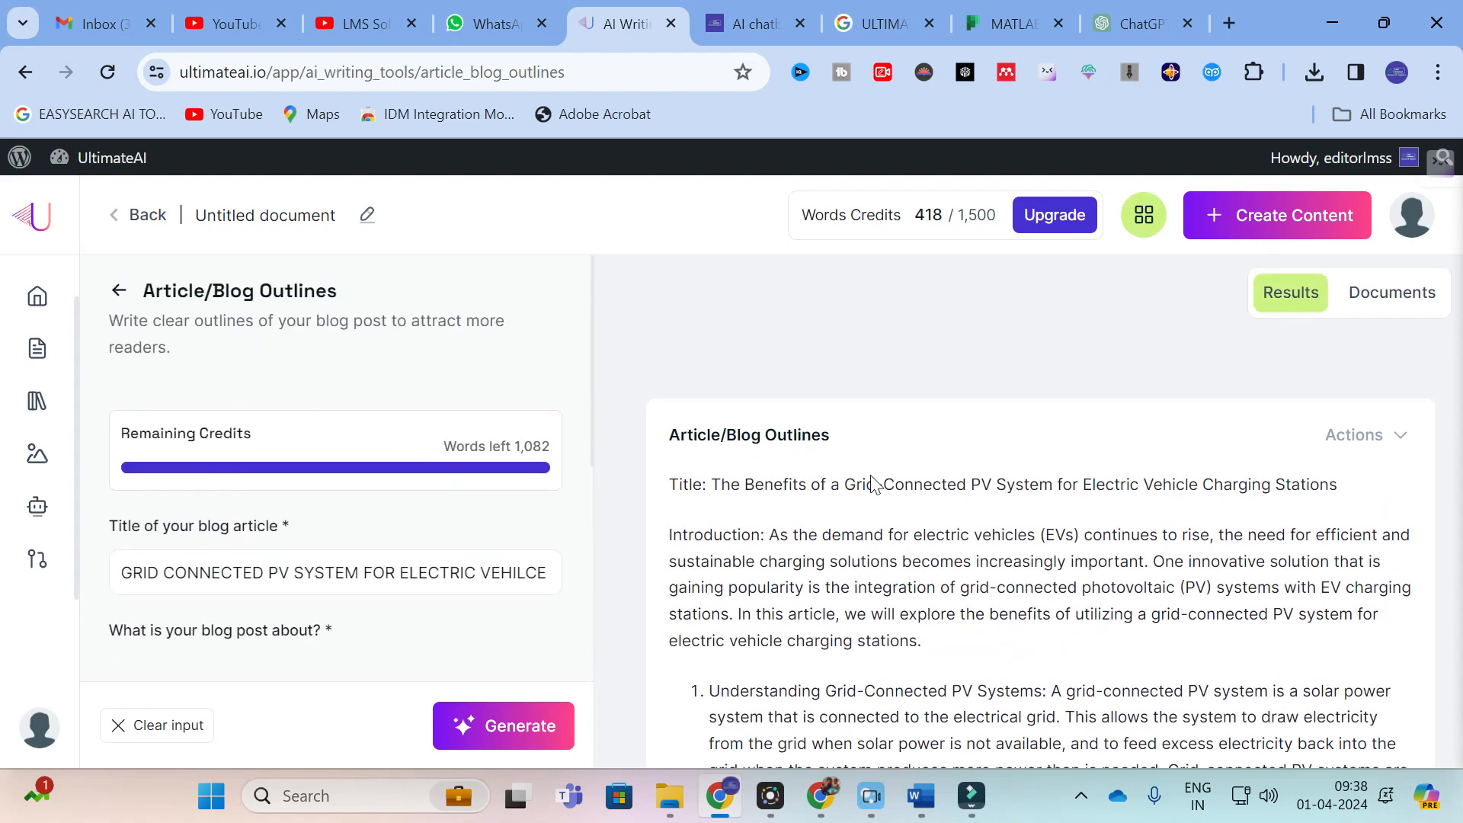
{"action": "scroll", "coordinate": [757, 506], "scroll_direction": "down", "scroll_amount": 3}
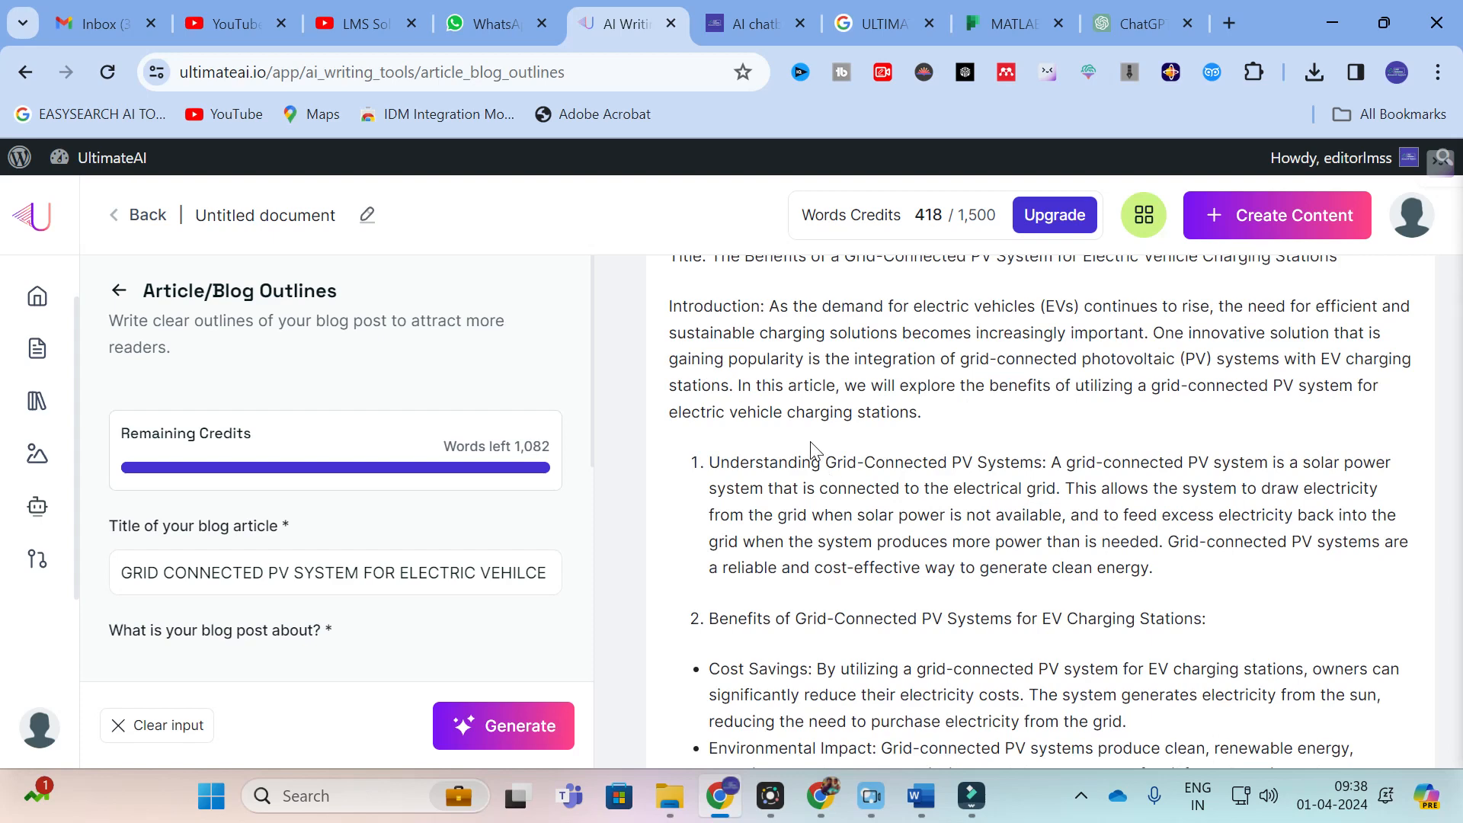
{"action": "scroll", "coordinate": [813, 450], "scroll_direction": "down", "scroll_amount": 4}
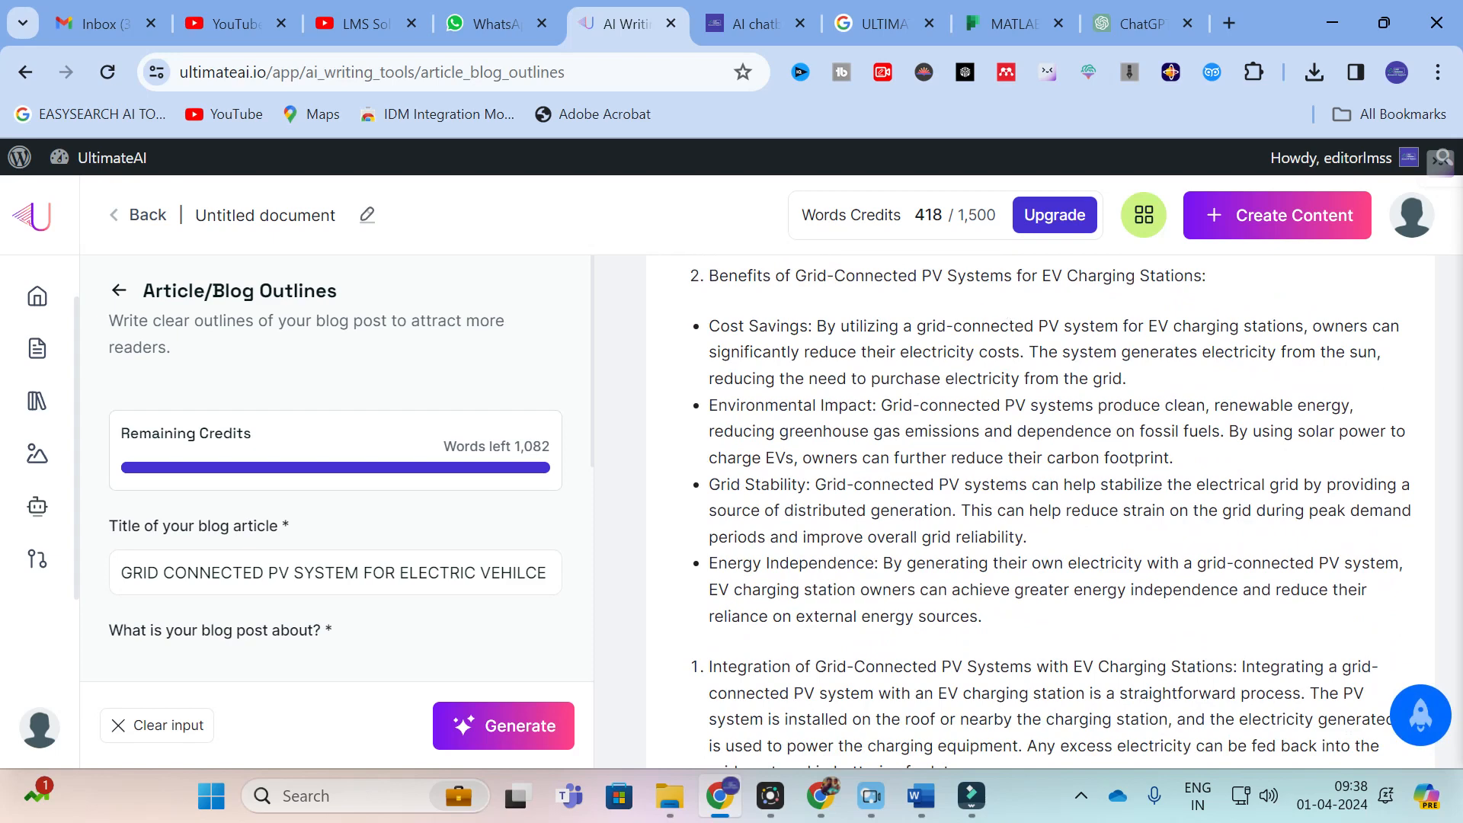
{"action": "left_click_drag", "start_coordinate": [818, 325], "coordinate": [1151, 406]}
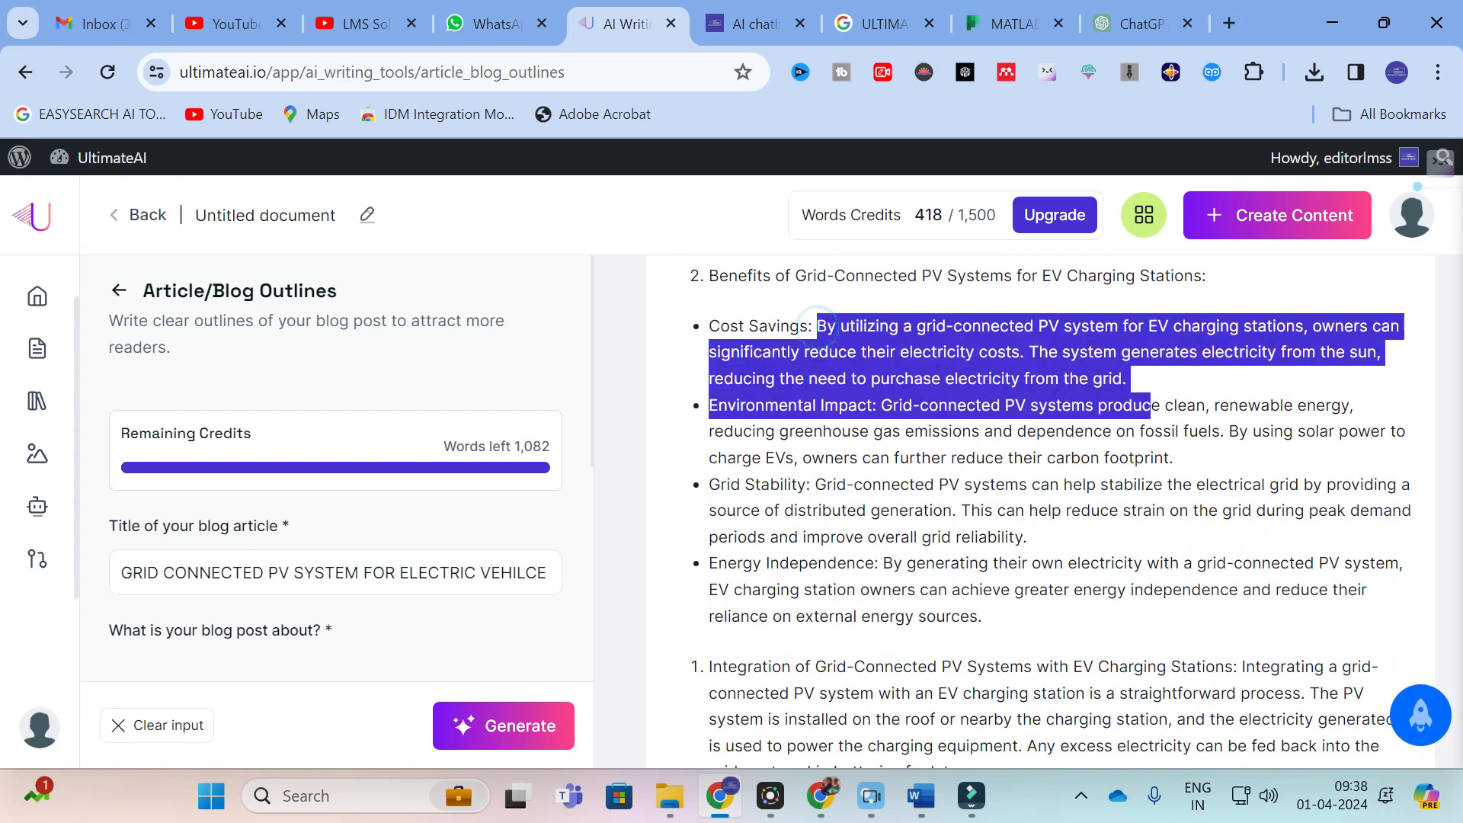
{"action": "left_click", "coordinate": [857, 468]}
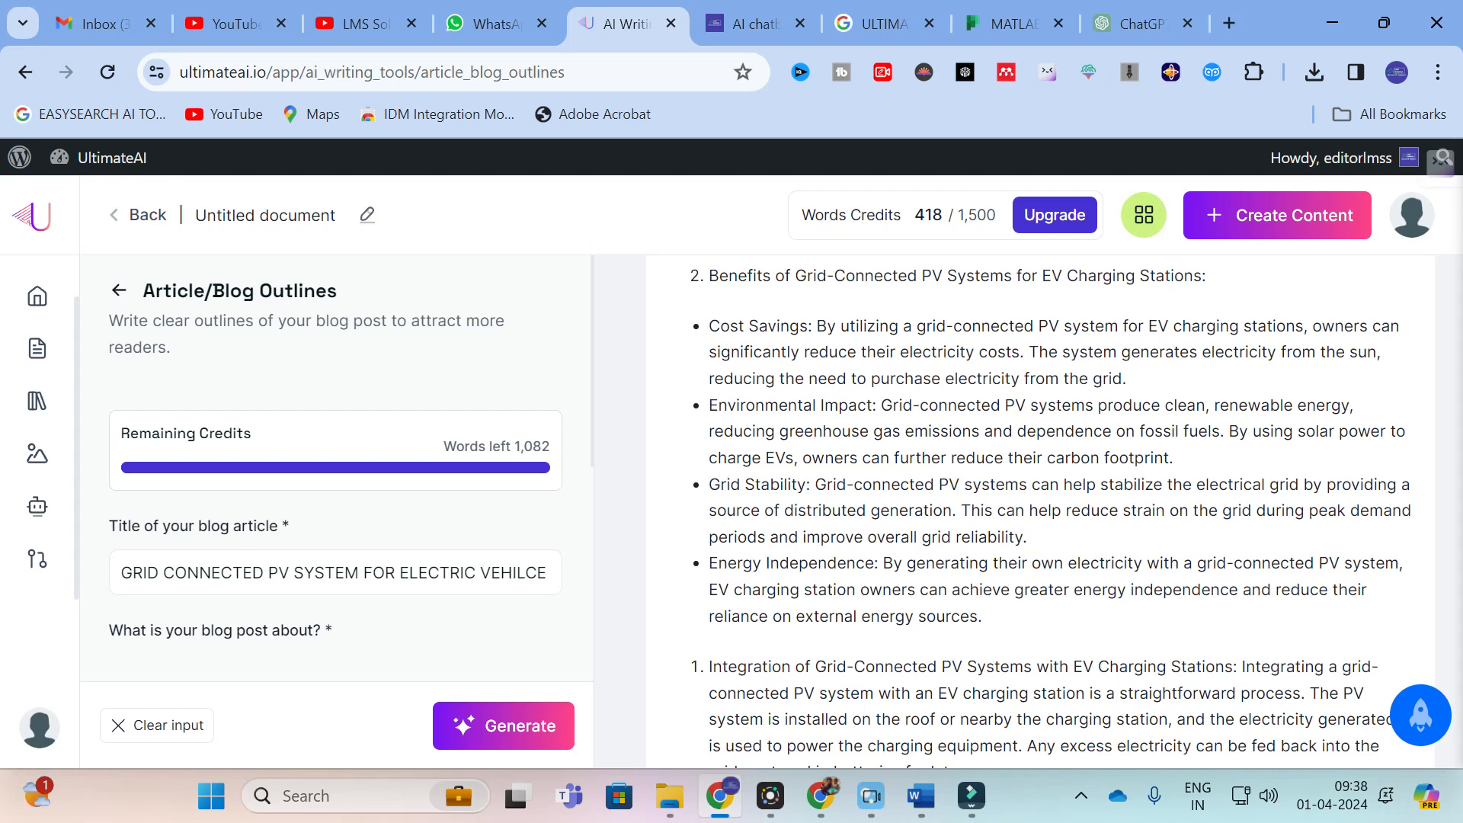
Step: Return to the AI writing tools, browse the tool cards and open the Prompt tool
{"action": "left_click", "coordinate": [23, 74]}
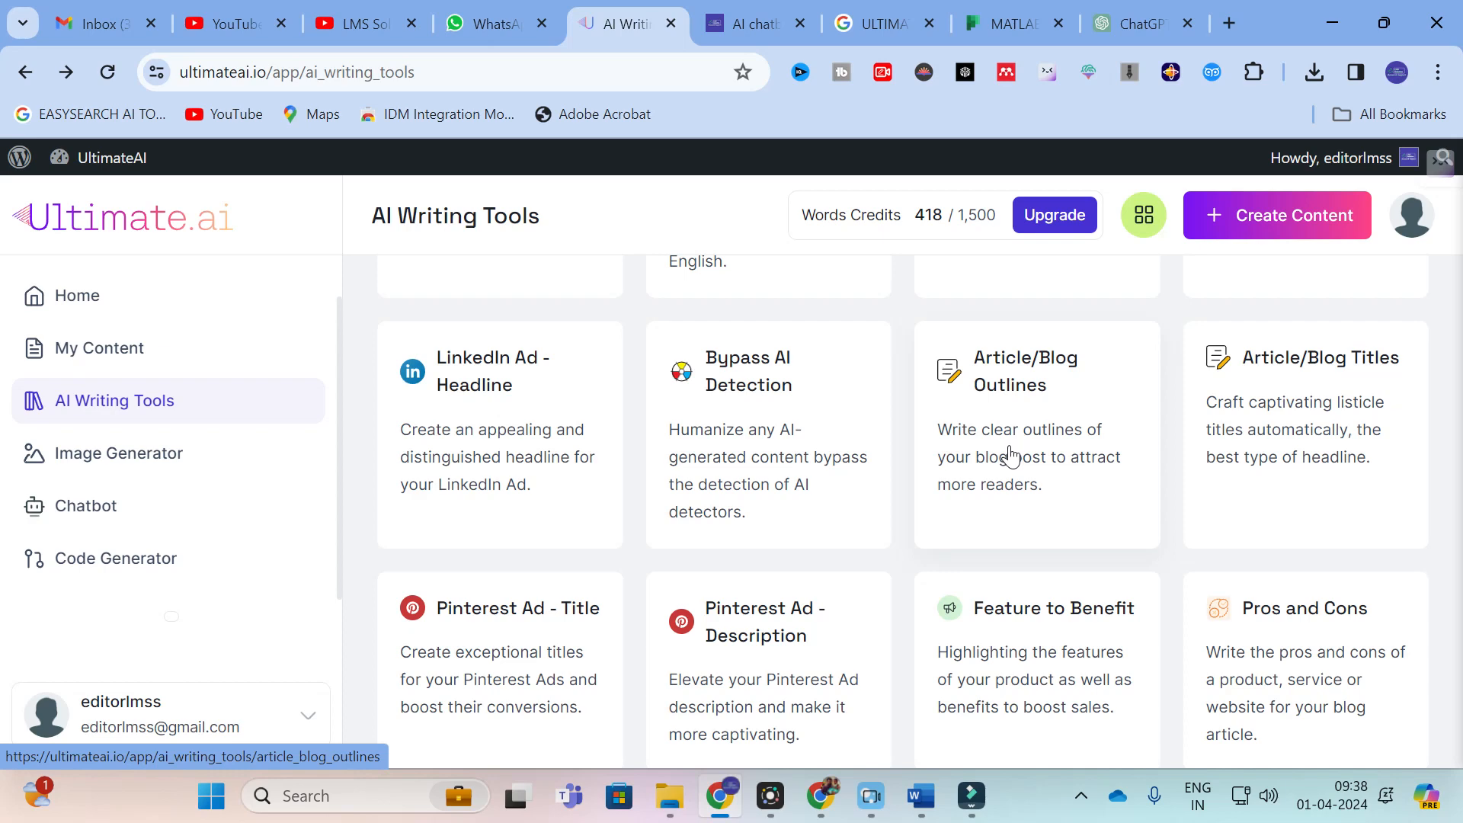
{"action": "scroll", "coordinate": [1036, 442], "scroll_direction": "down", "scroll_amount": 5}
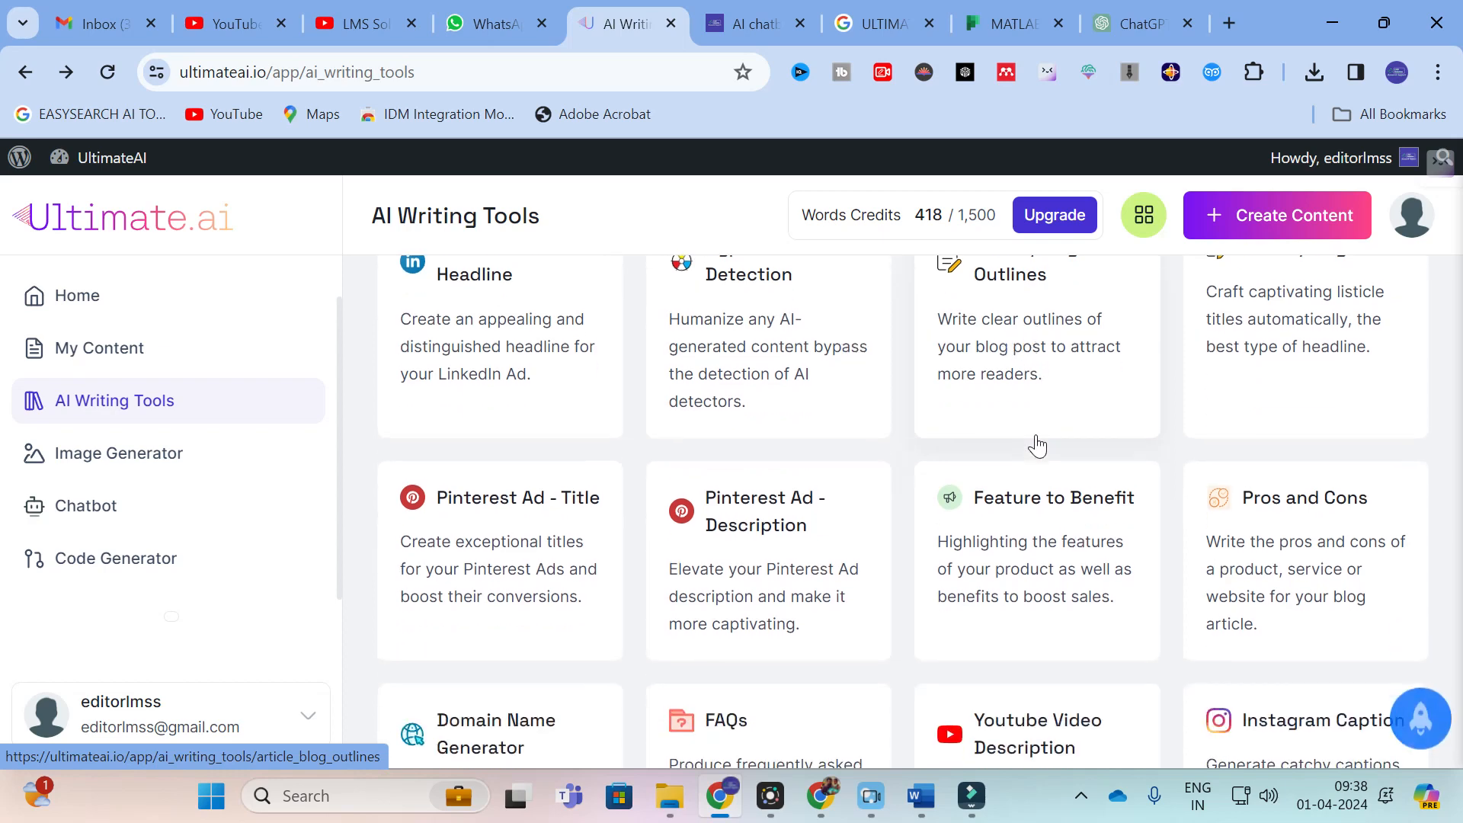
{"action": "scroll", "coordinate": [1433, 408], "scroll_direction": "up", "scroll_amount": 1}
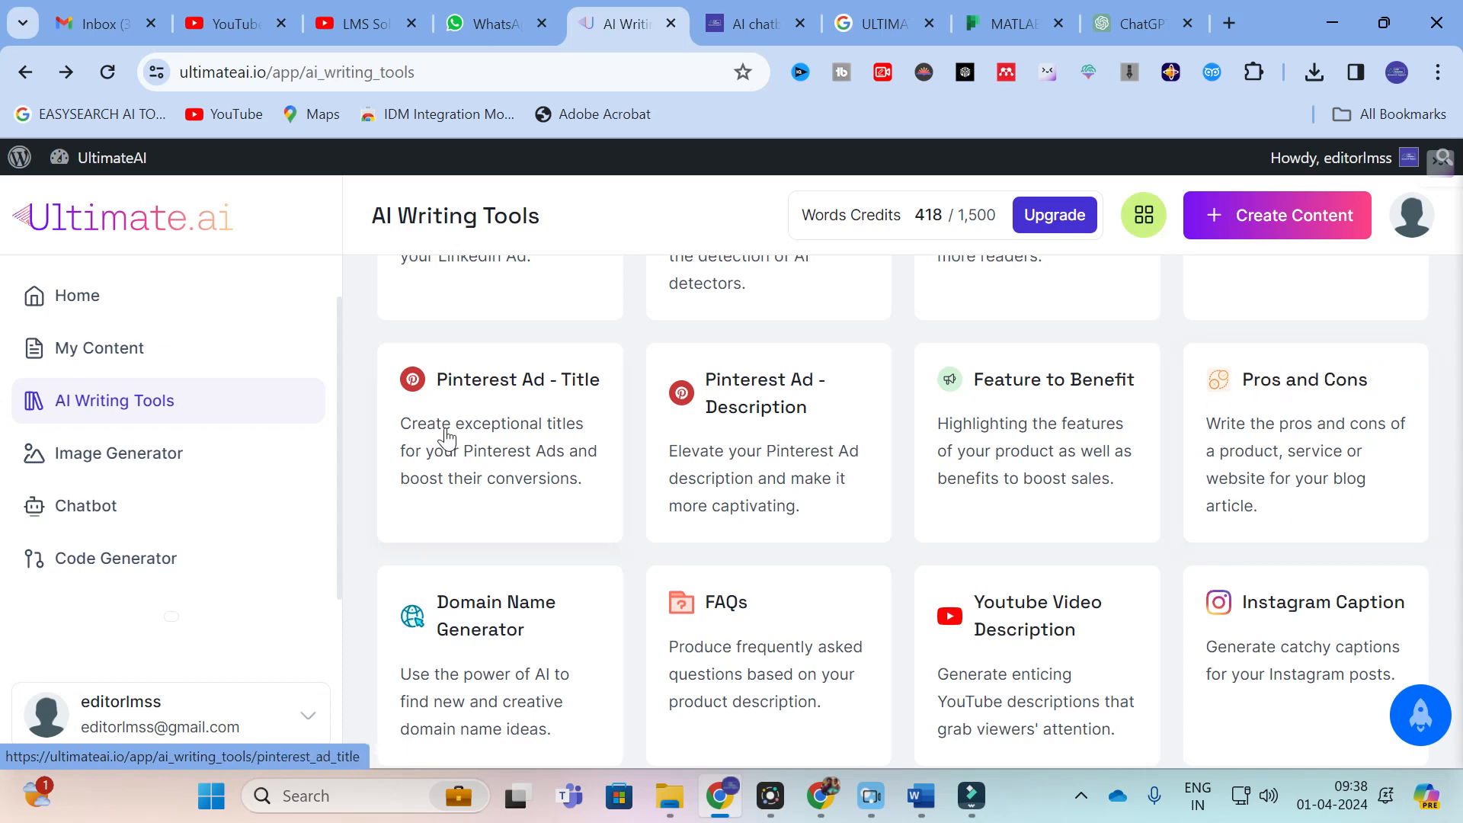
{"action": "scroll", "coordinate": [539, 415], "scroll_direction": "down", "scroll_amount": 3}
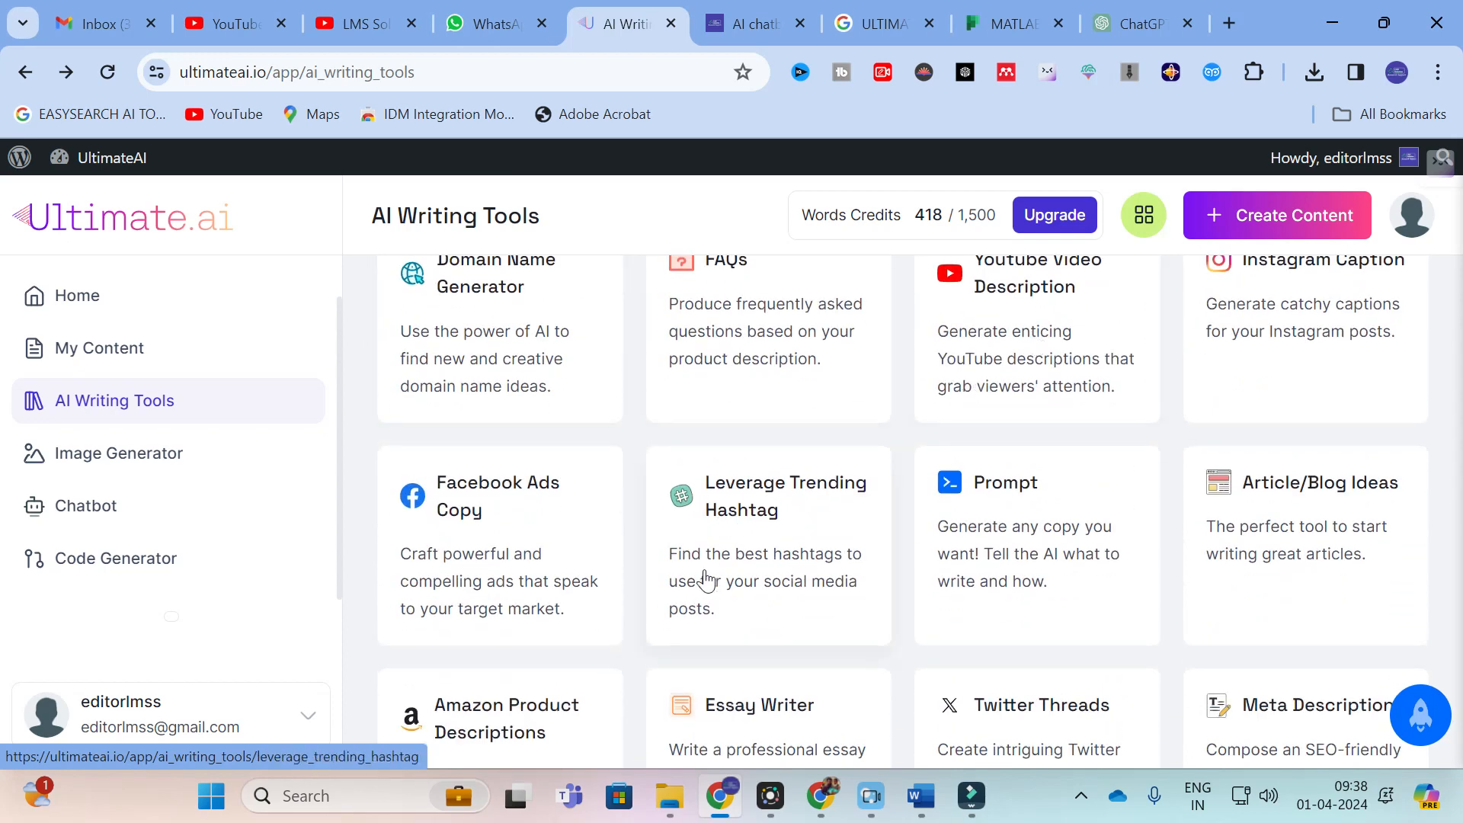
{"action": "scroll", "coordinate": [915, 493], "scroll_direction": "down", "scroll_amount": 1}
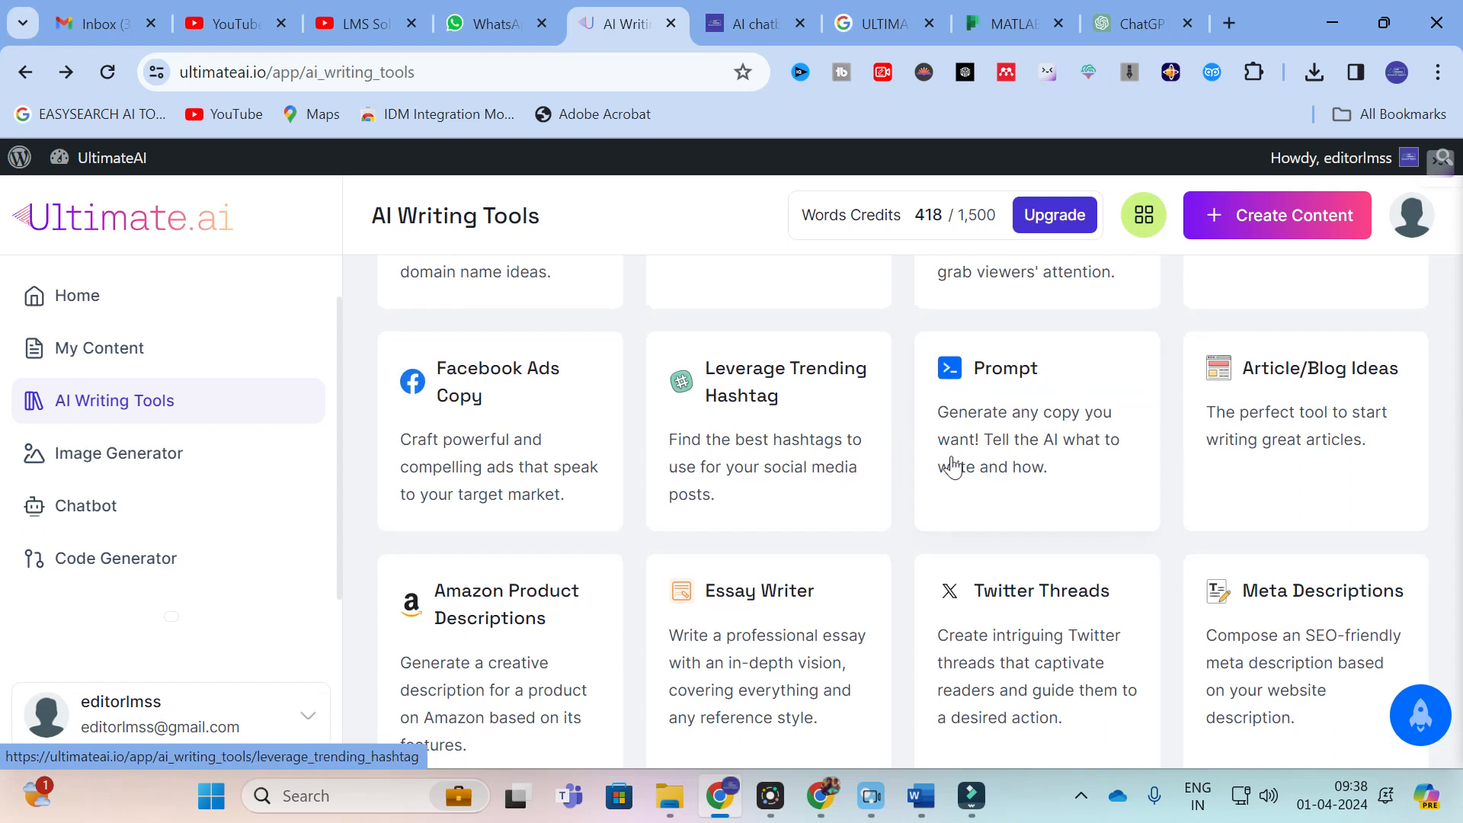
{"action": "left_click", "coordinate": [1012, 433]}
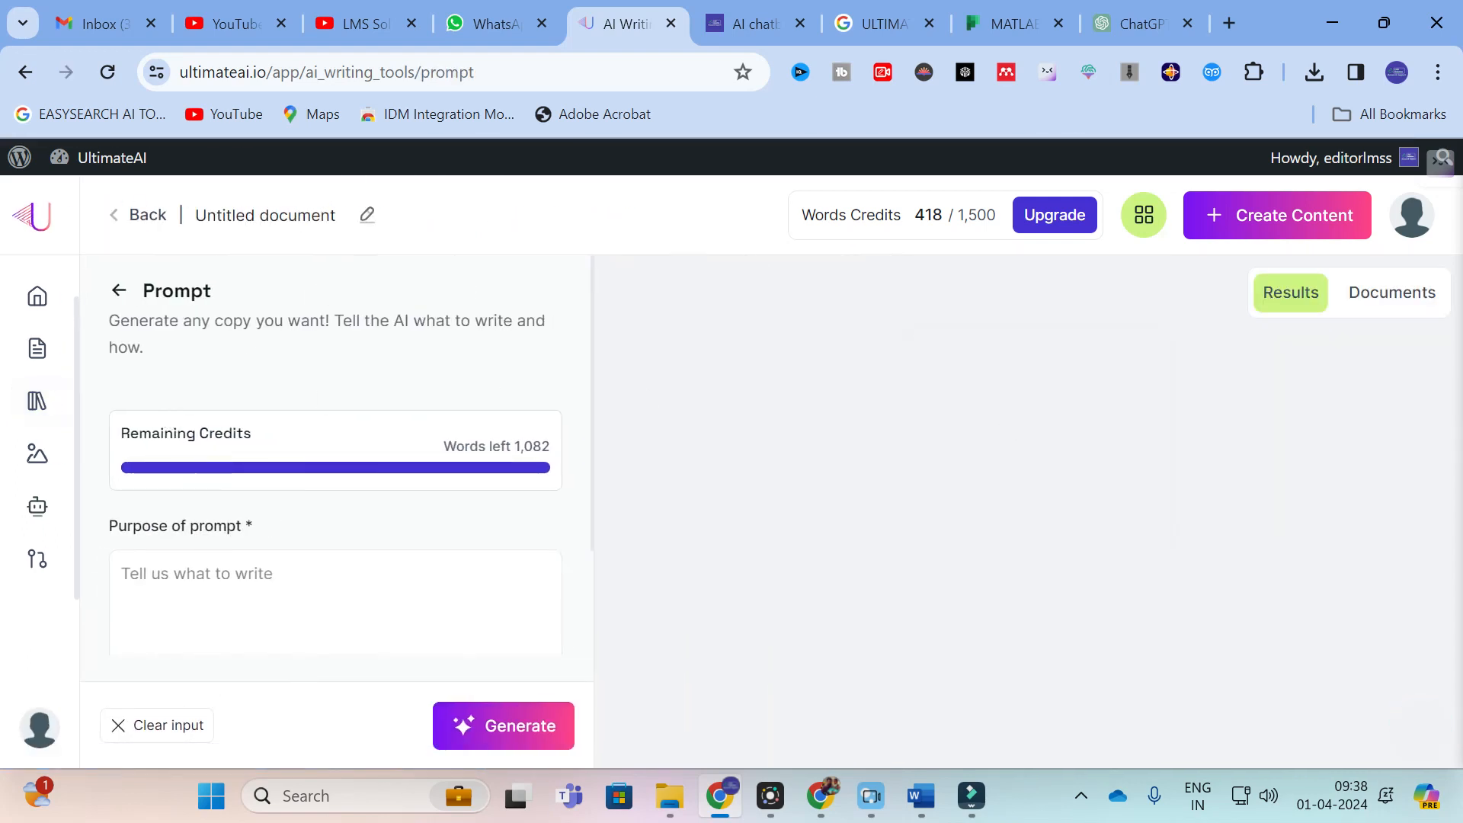
Step: Enter the prompt purpose "GENERATE AN ABSTRACT FOR THE RESEARCH PAPER TITLED MACHINE LEARNING ALGORITHM FOR EV CHARGING STATION"
{"action": "left_click", "coordinate": [218, 583]}
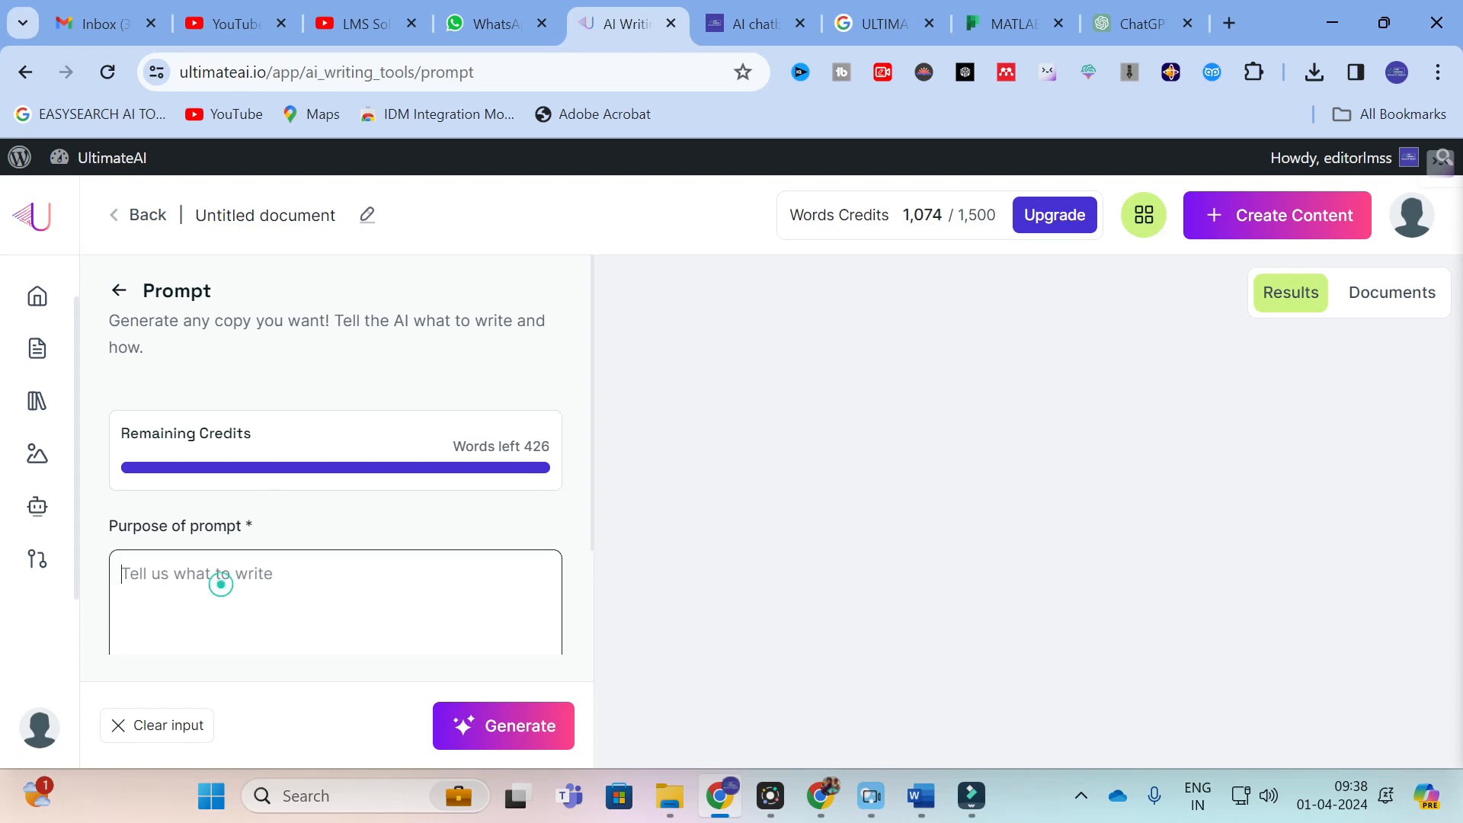
{"action": "scroll", "coordinate": [221, 593], "scroll_direction": "down", "scroll_amount": 1}
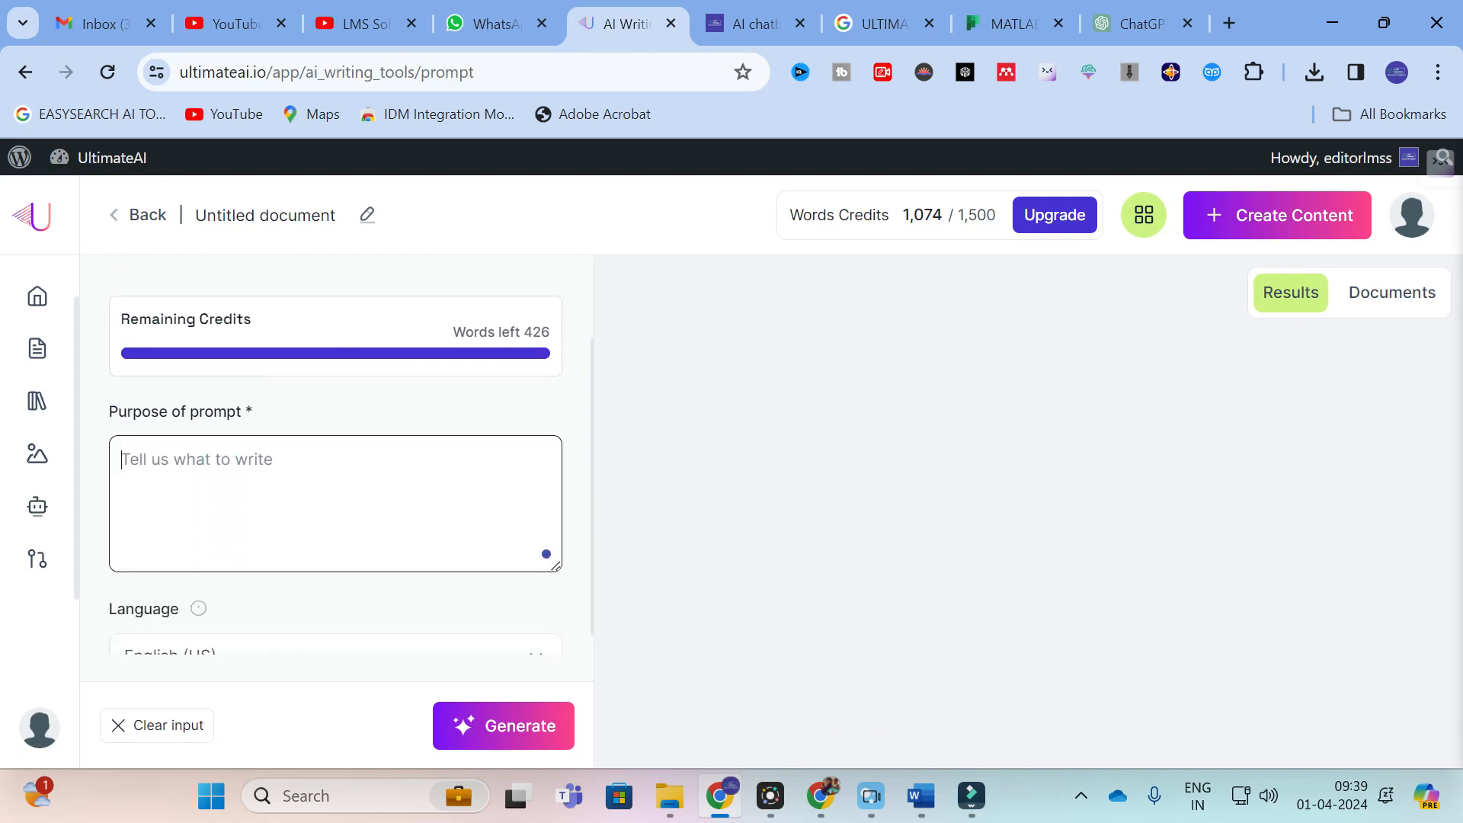
{"action": "type", "text": "GENERATE AN"}
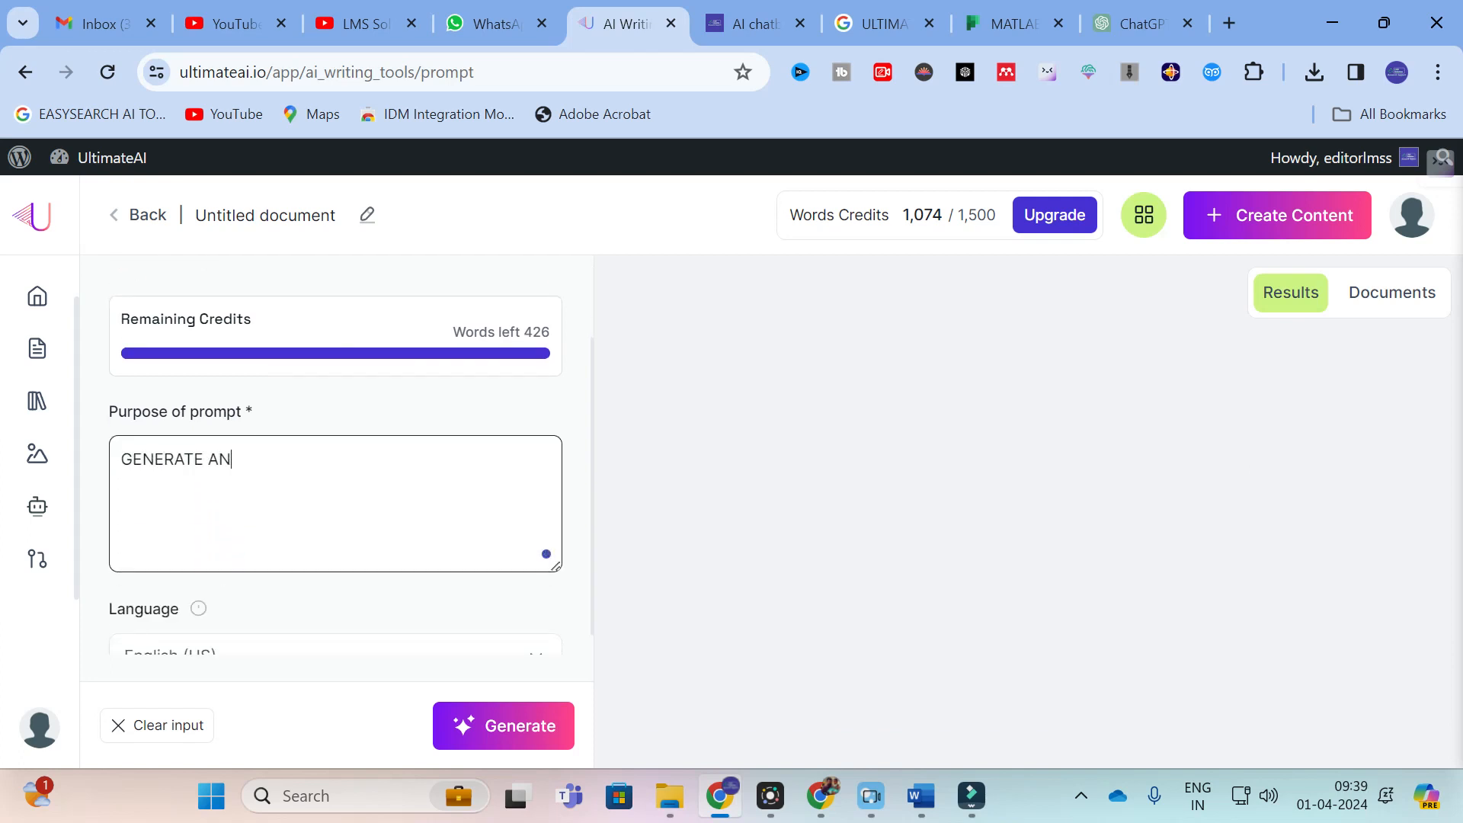
{"action": "type", "text": " A"}
{"action": "type", "text": "BSTRACTR FOR THE RESEARCH "}
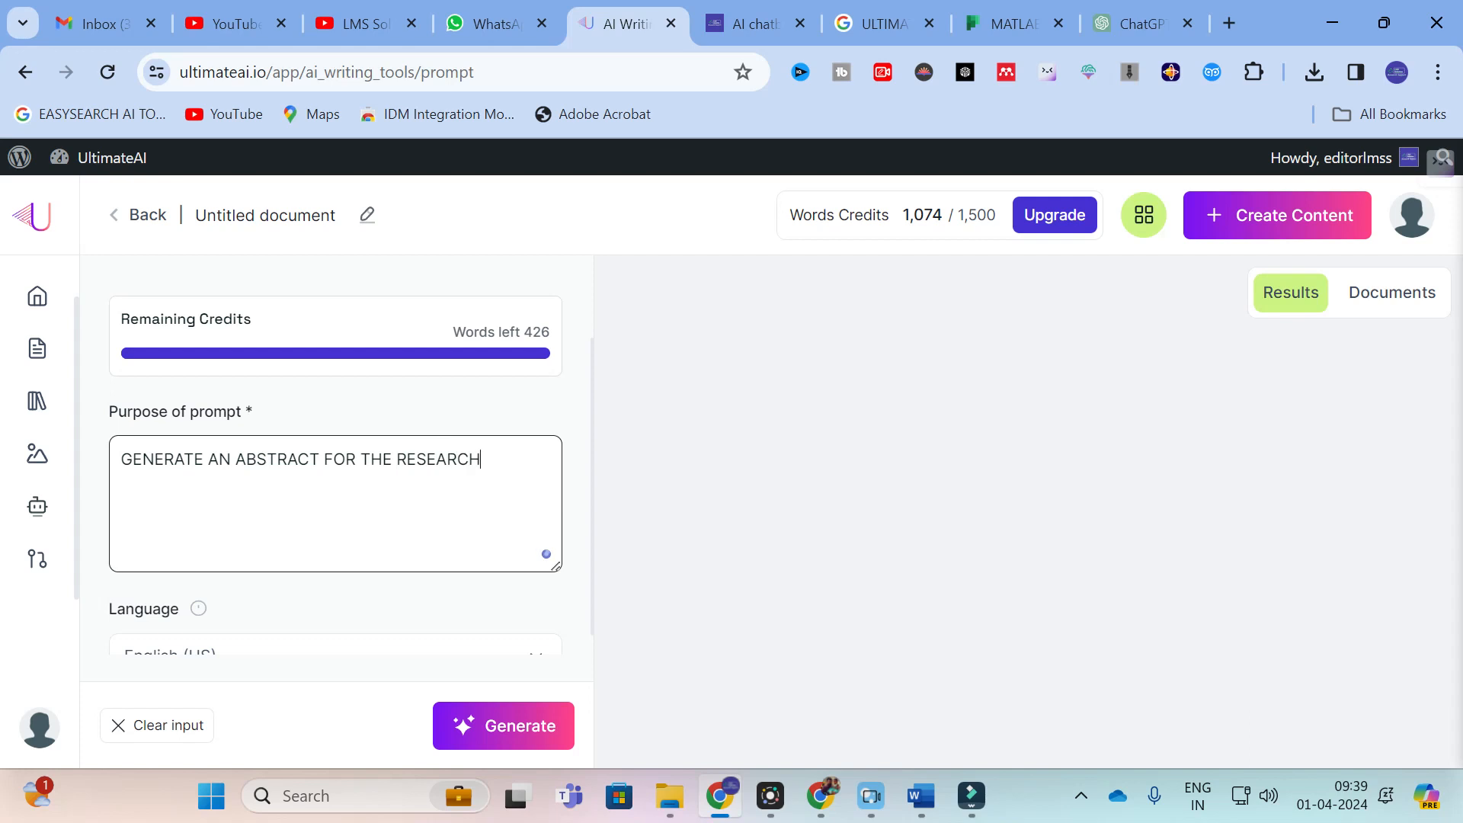
{"action": "type", "text": "PAPER TITLED MACHINE "}
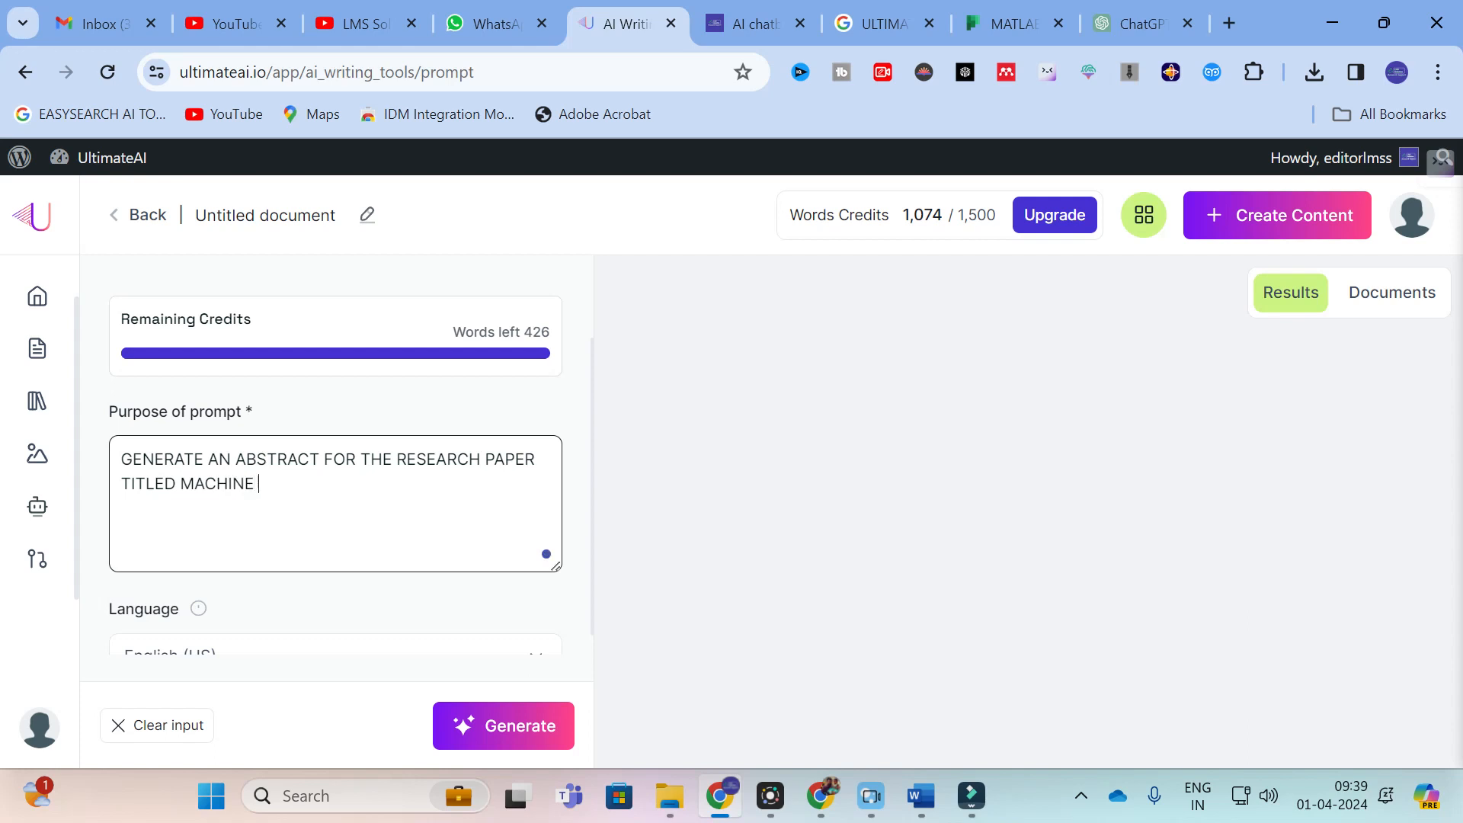
{"action": "type", "text": "LEARNING AL;"}
{"action": "key", "text": "BackSpace"}
{"action": "type", "text": "GORITHM FOR EV CHARGI"}
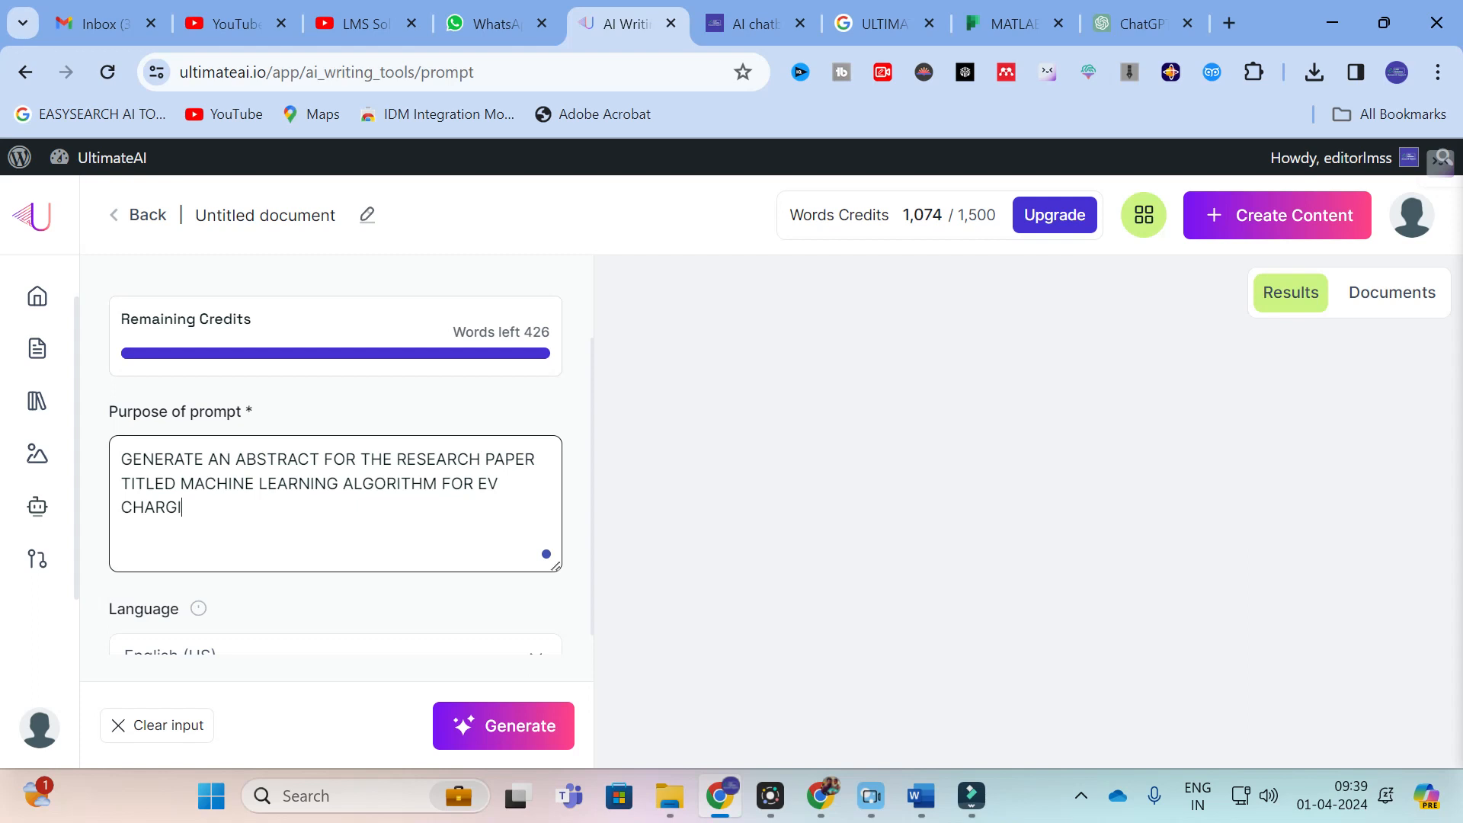
{"action": "type", "text": "NG STATION"}
{"action": "scroll", "coordinate": [335, 502], "scroll_direction": "down", "scroll_amount": 1}
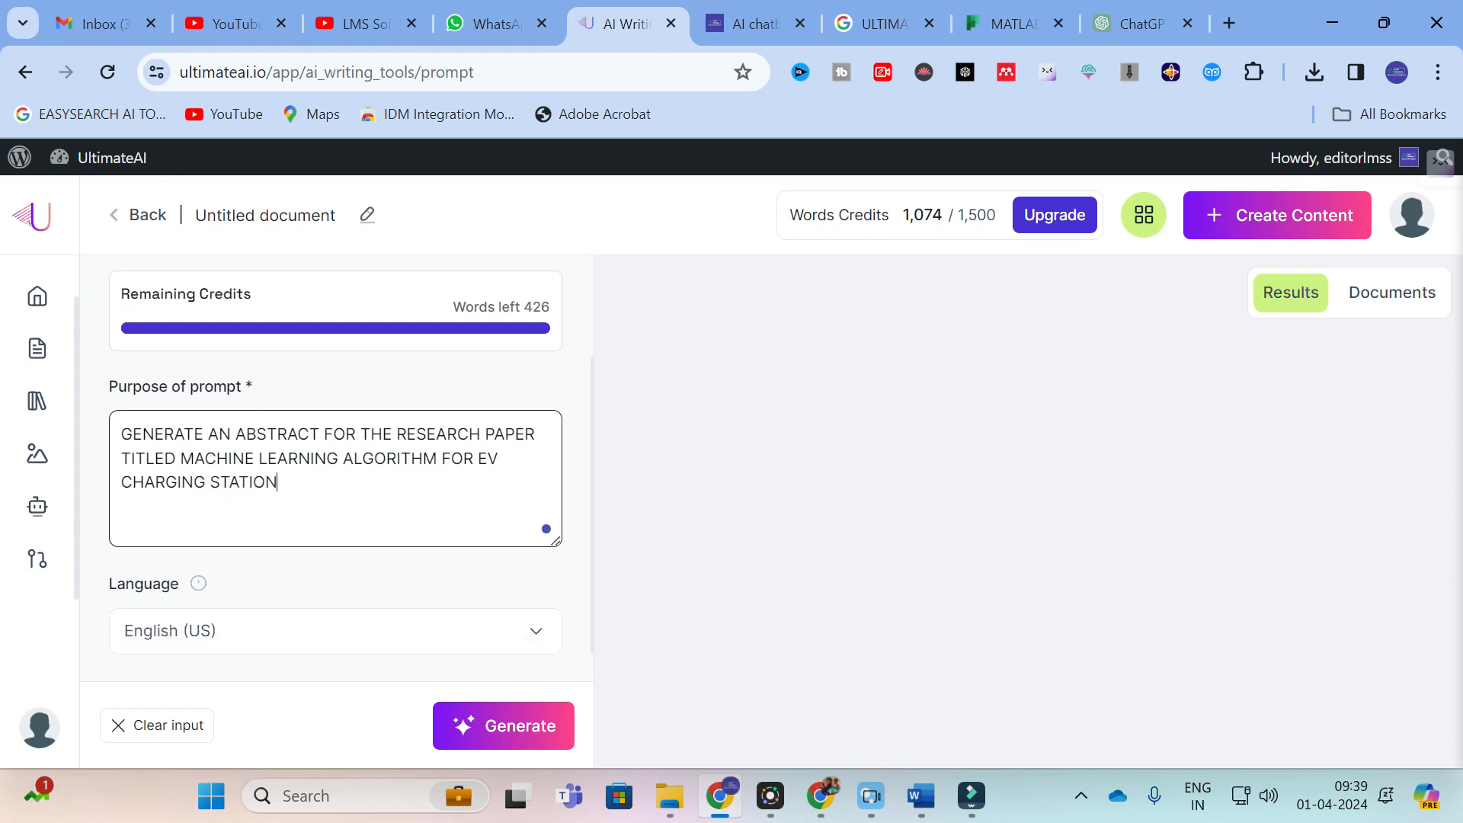
Step: Generate the text for the entered abstract prompt and look over the generated content
{"action": "left_click", "coordinate": [526, 733]}
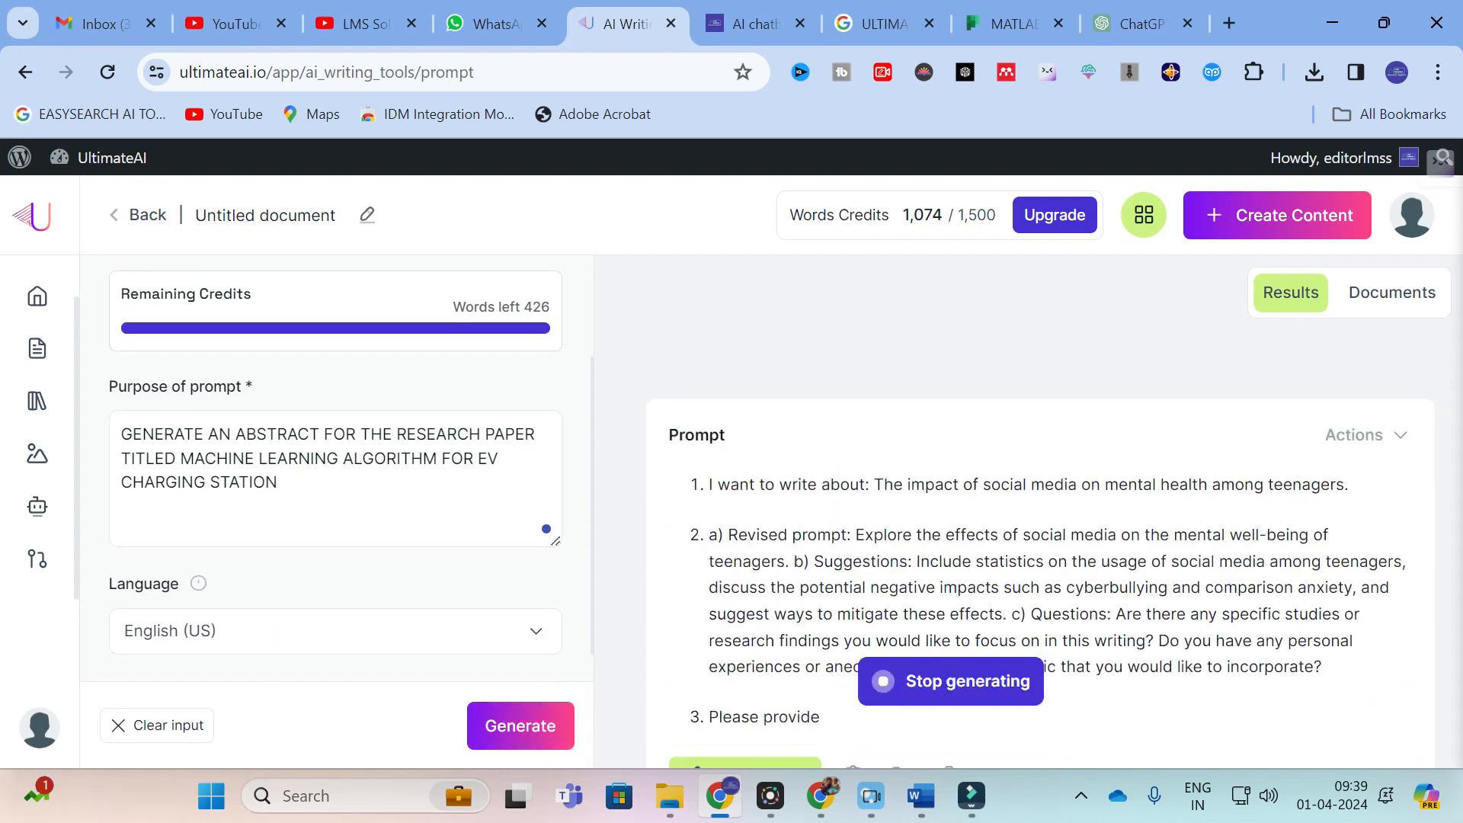
{"action": "scroll", "coordinate": [860, 518], "scroll_direction": "down", "scroll_amount": 2}
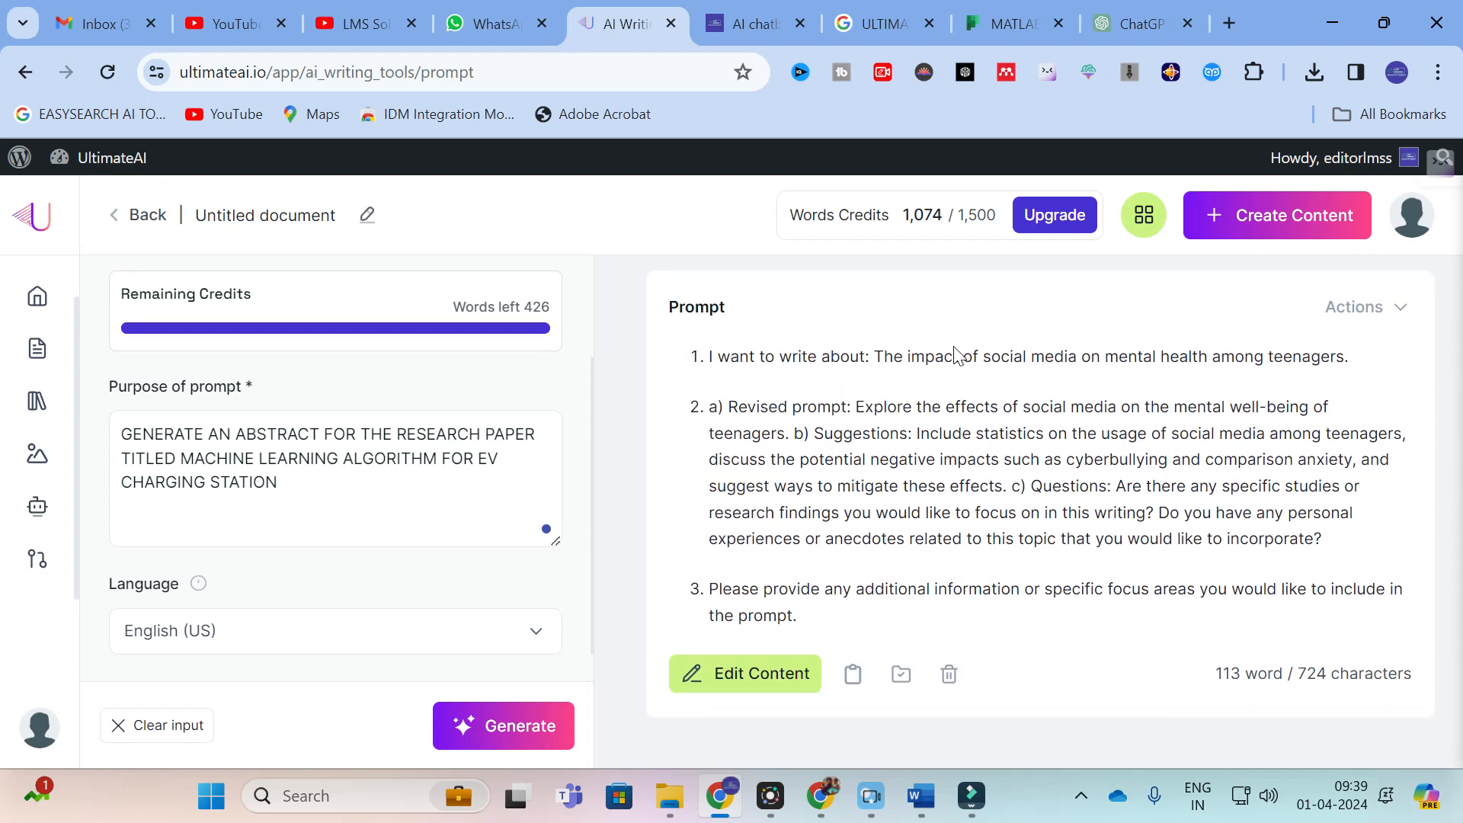
{"action": "scroll", "coordinate": [957, 356], "scroll_direction": "up", "scroll_amount": 2}
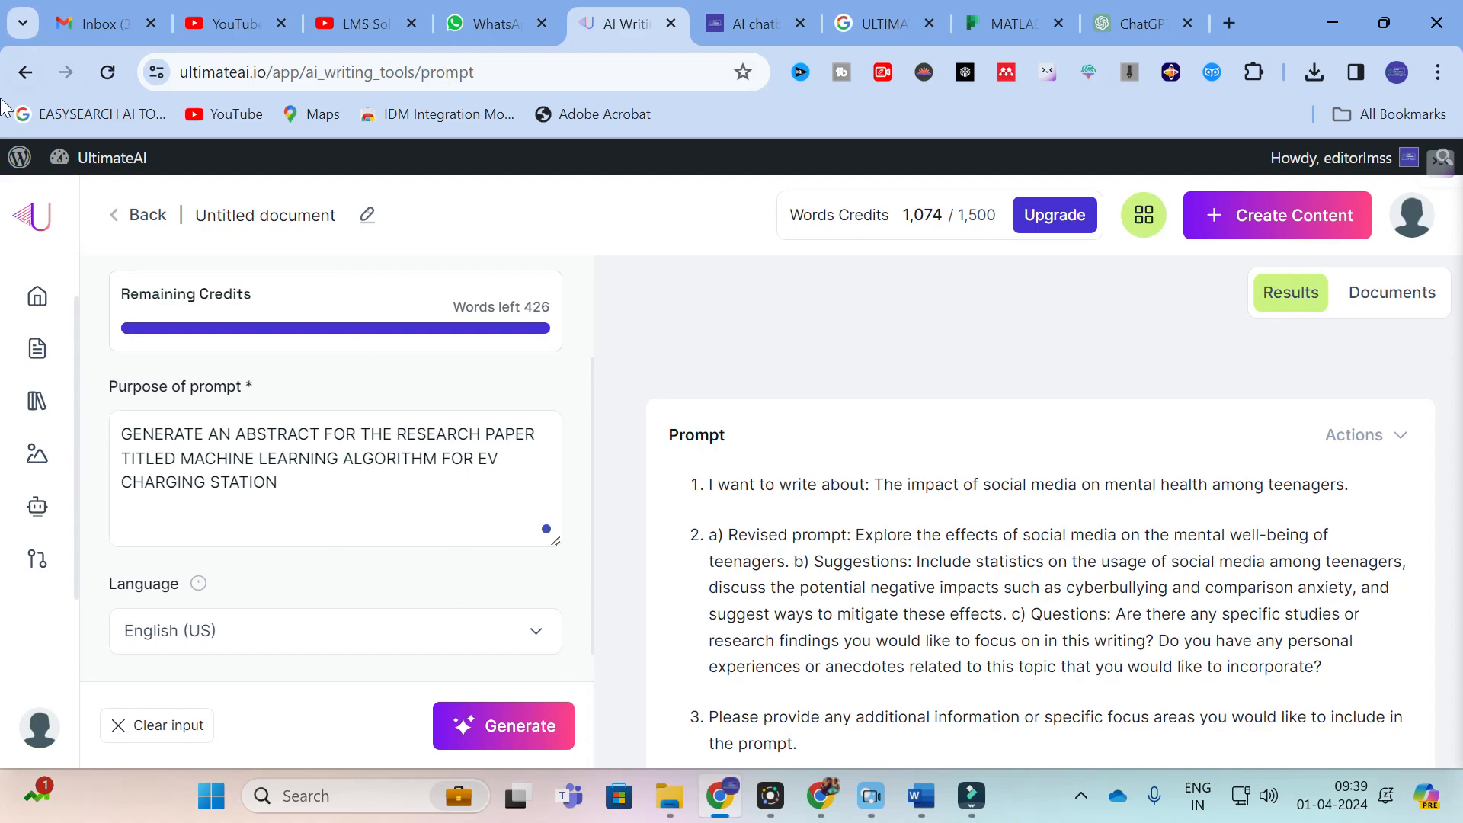
Step: Return to the AI writing tools, browse the tool cards and open the Proofreader
{"action": "left_click", "coordinate": [25, 71]}
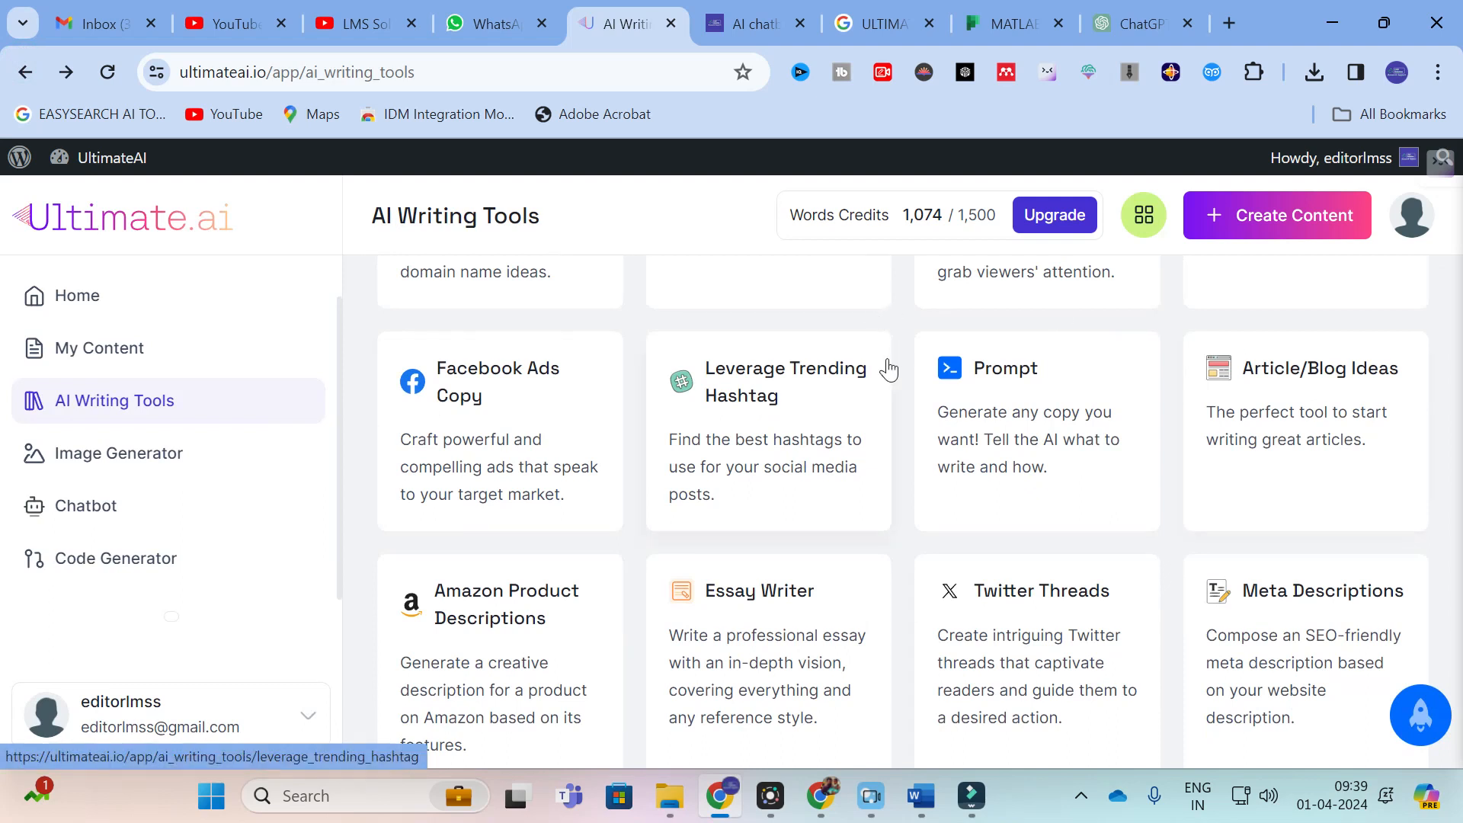
{"action": "scroll", "coordinate": [869, 381], "scroll_direction": "down", "scroll_amount": 3}
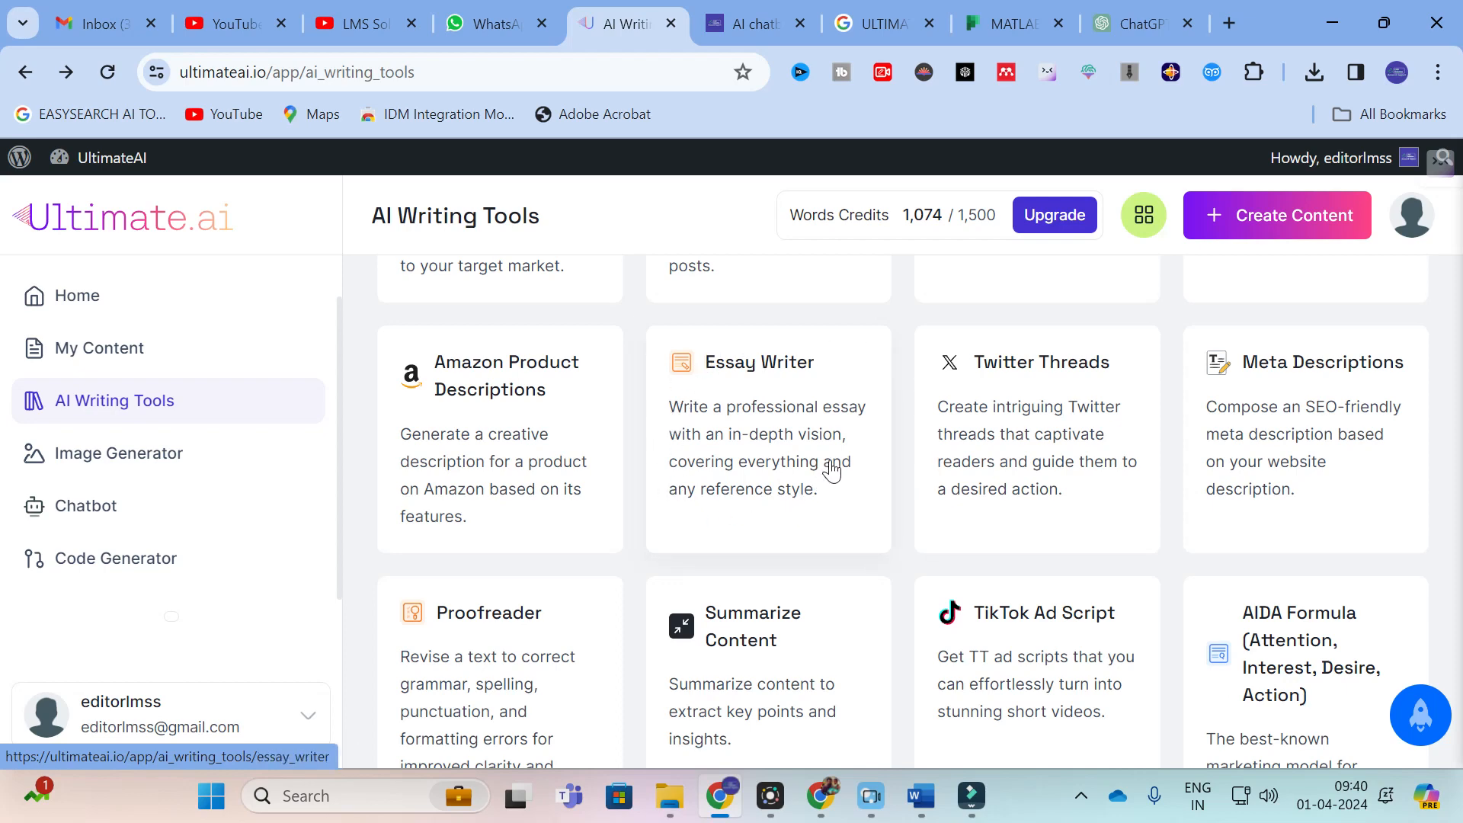
{"action": "scroll", "coordinate": [812, 454], "scroll_direction": "down", "scroll_amount": 3}
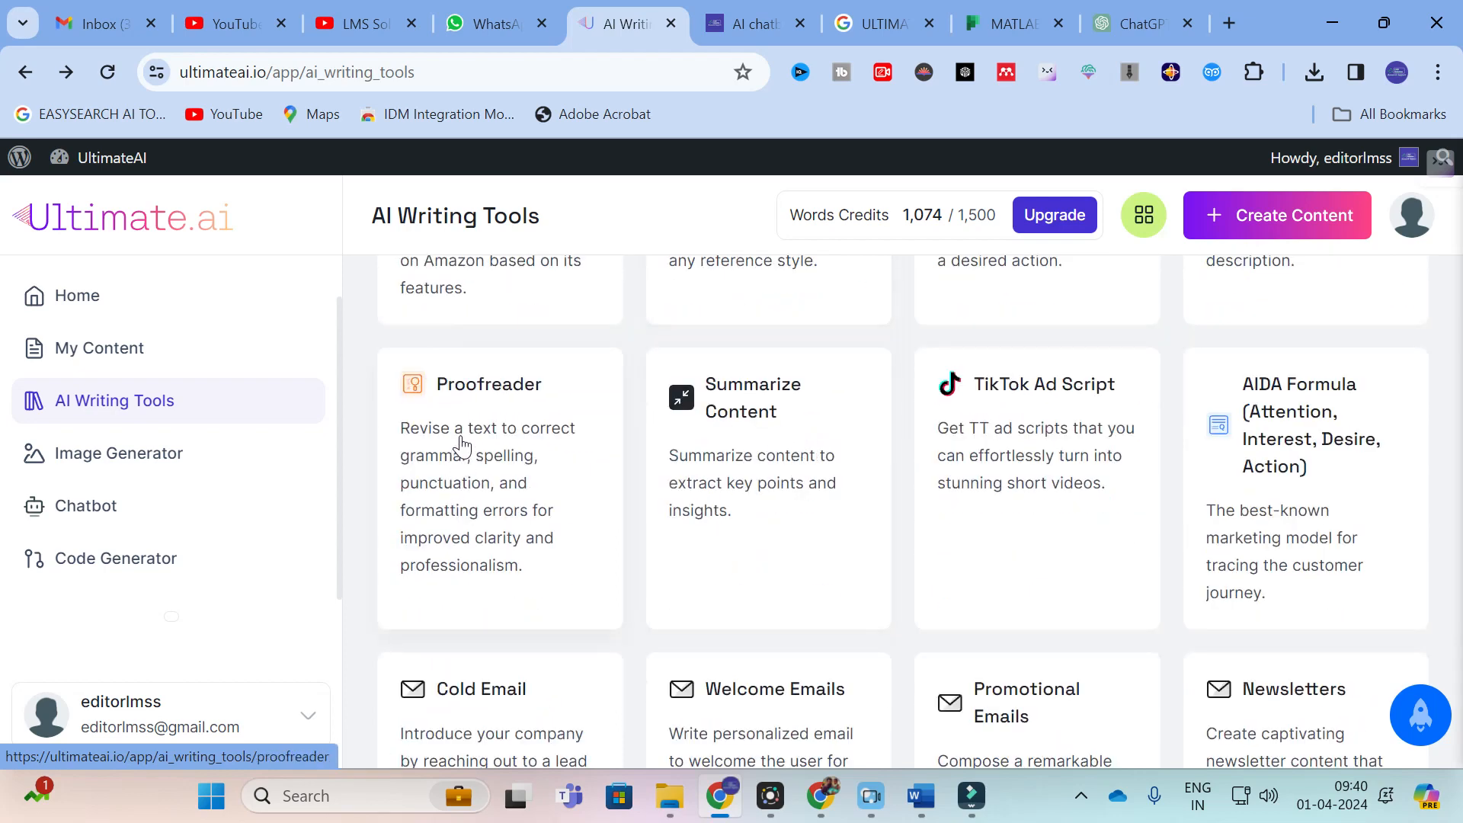
{"action": "left_click", "coordinate": [461, 440]}
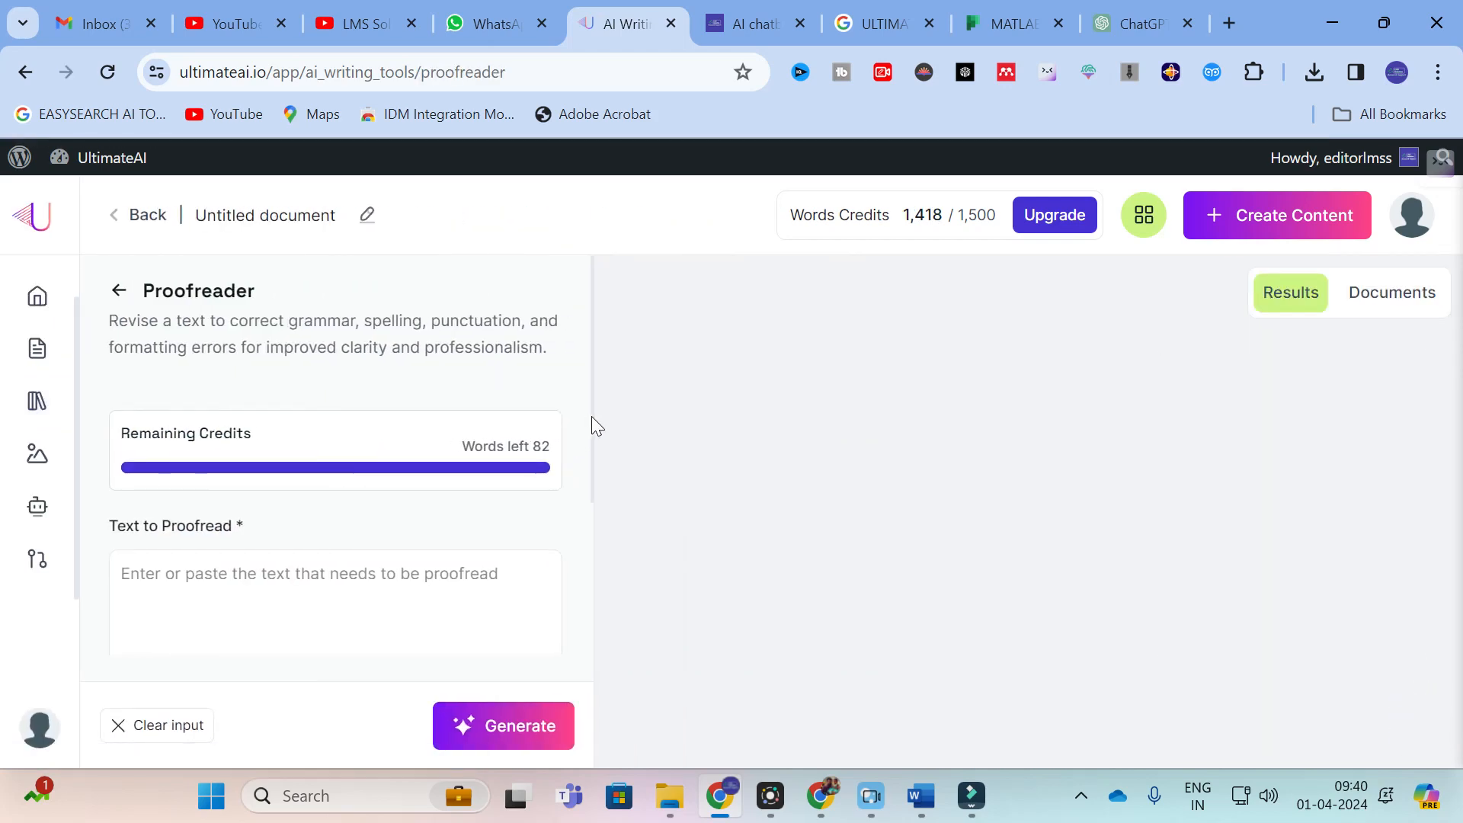
Step: Copy the selected passage on non-conventional energy sources in microgrids from the Word document and paste it as the text to proofread
{"action": "mouse_move", "coordinate": [928, 811]}
{"action": "left_click", "coordinate": [1200, 692]}
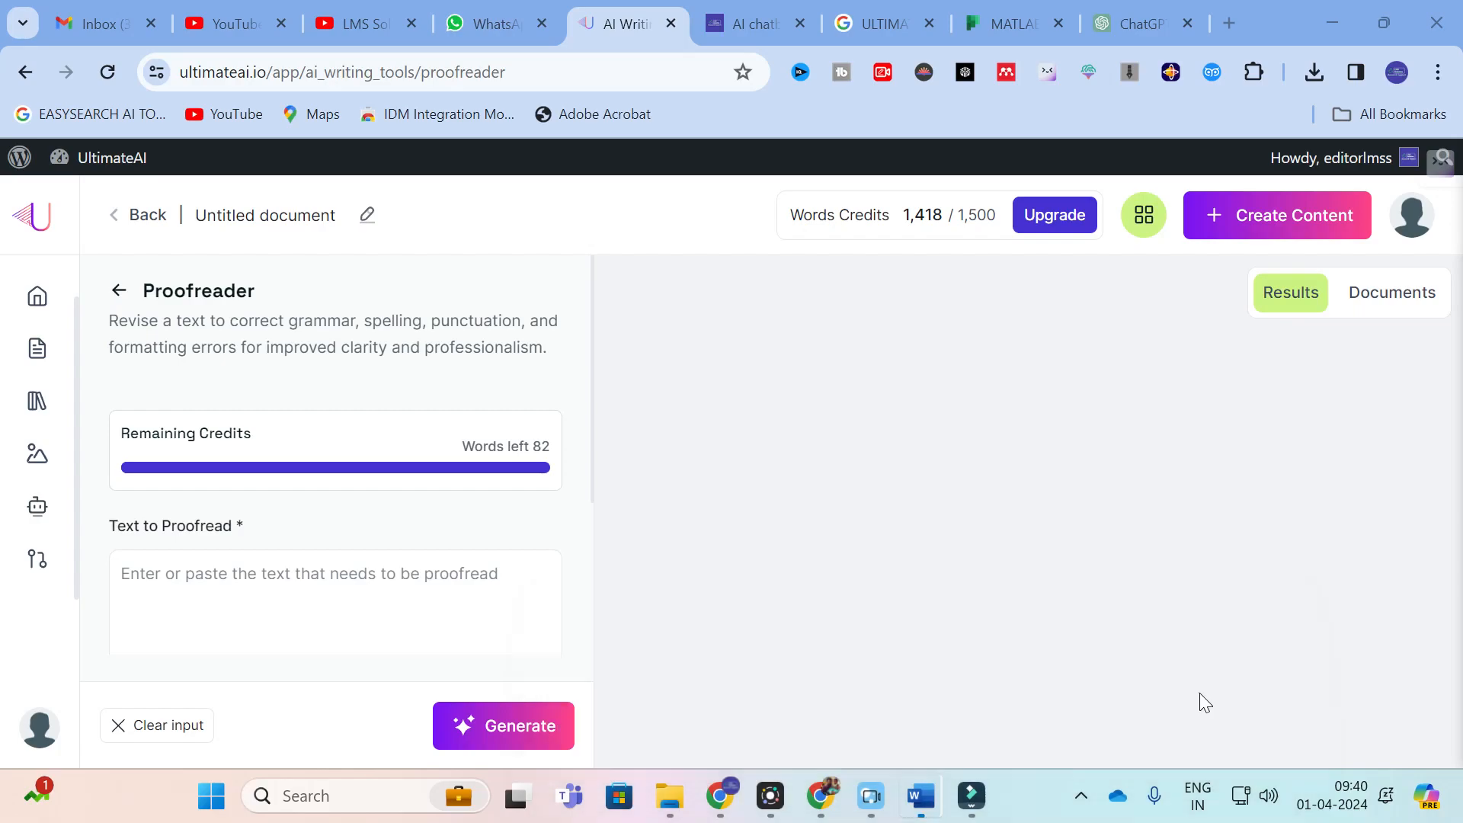
{"action": "right_click", "coordinate": [976, 288]}
{"action": "left_click", "coordinate": [1032, 400]}
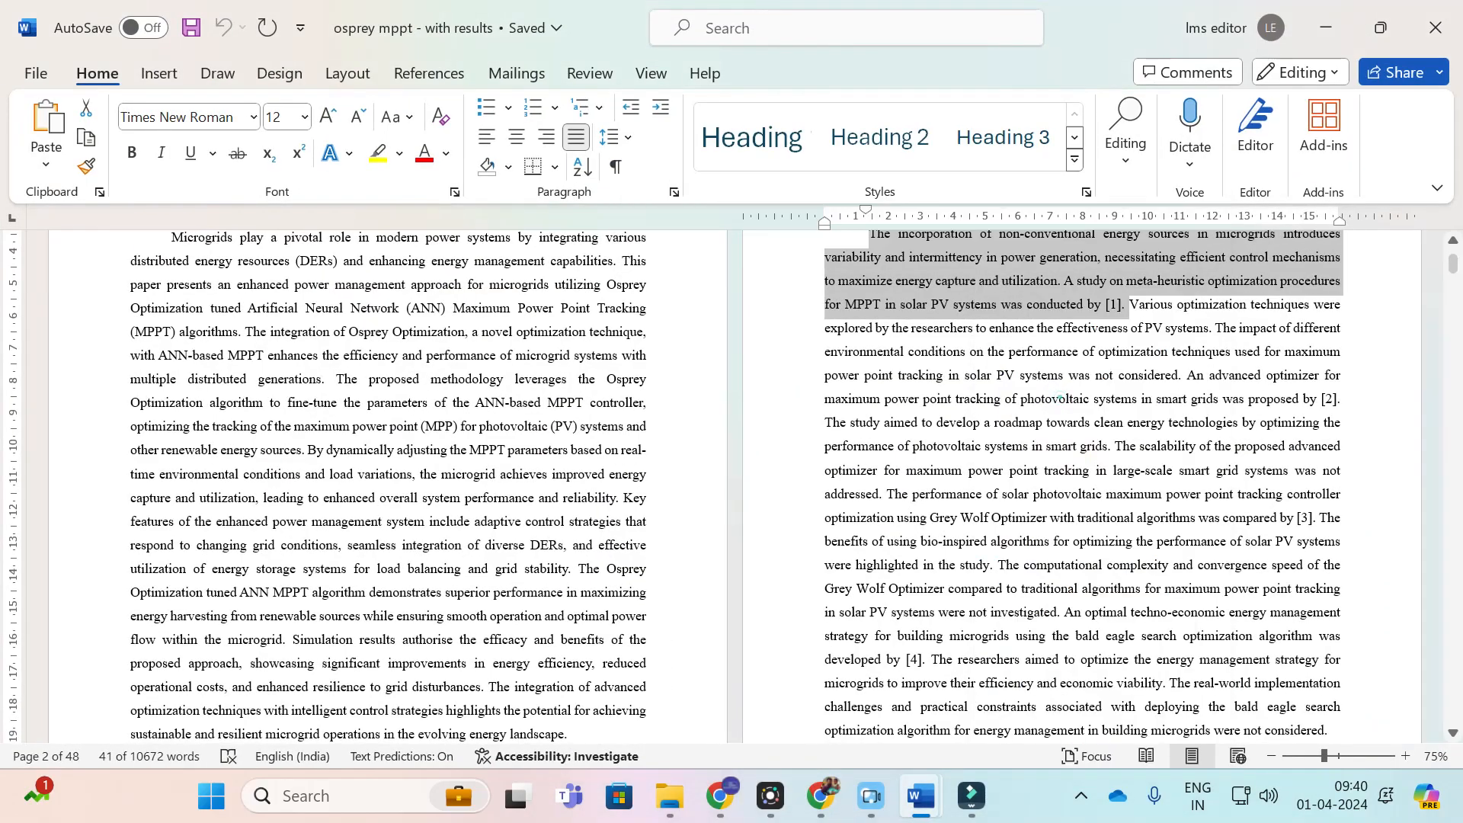
{"action": "left_click", "coordinate": [716, 811]}
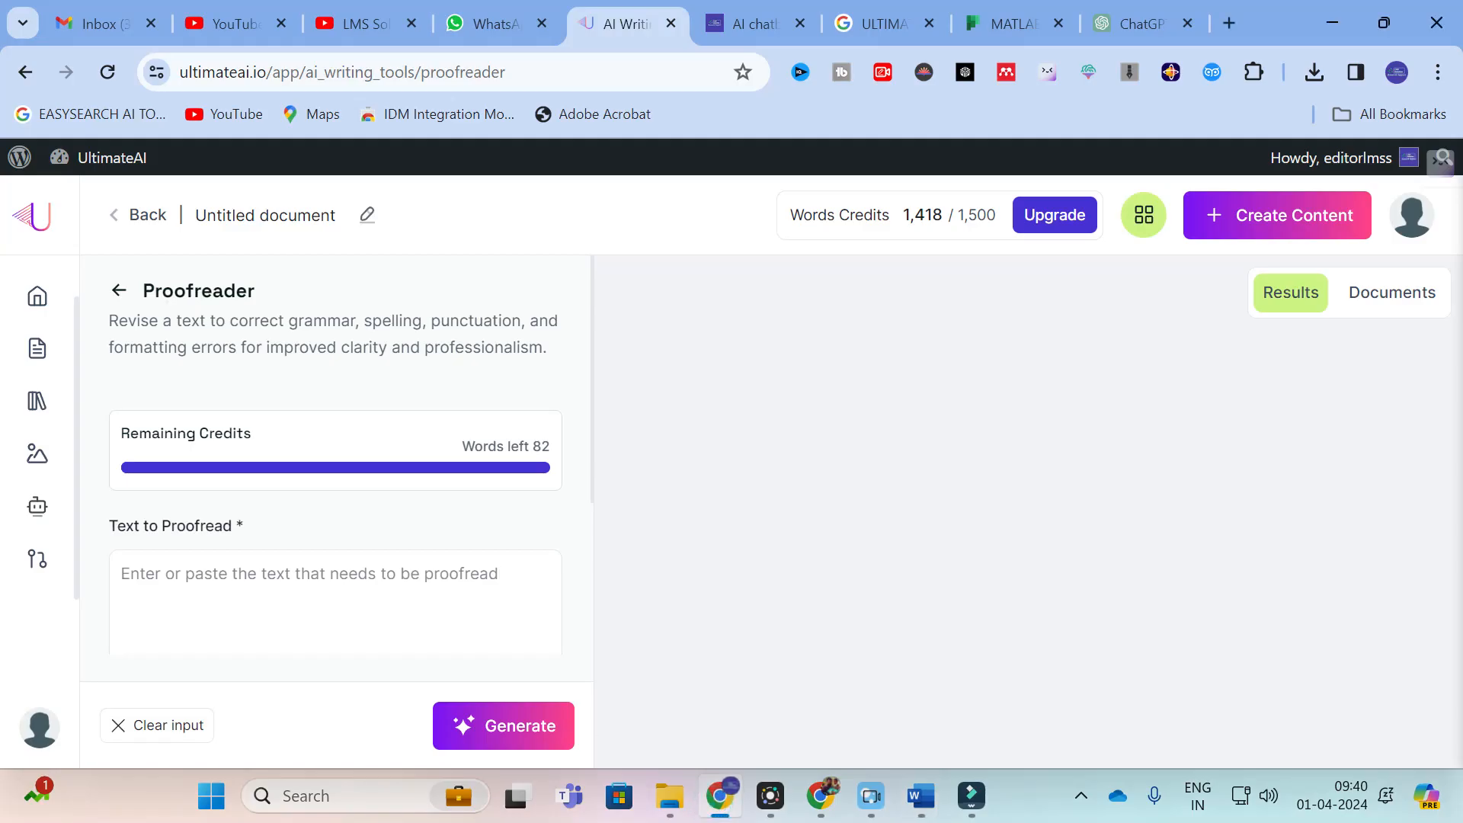
{"action": "right_click", "coordinate": [227, 596]}
{"action": "left_click", "coordinate": [252, 342]}
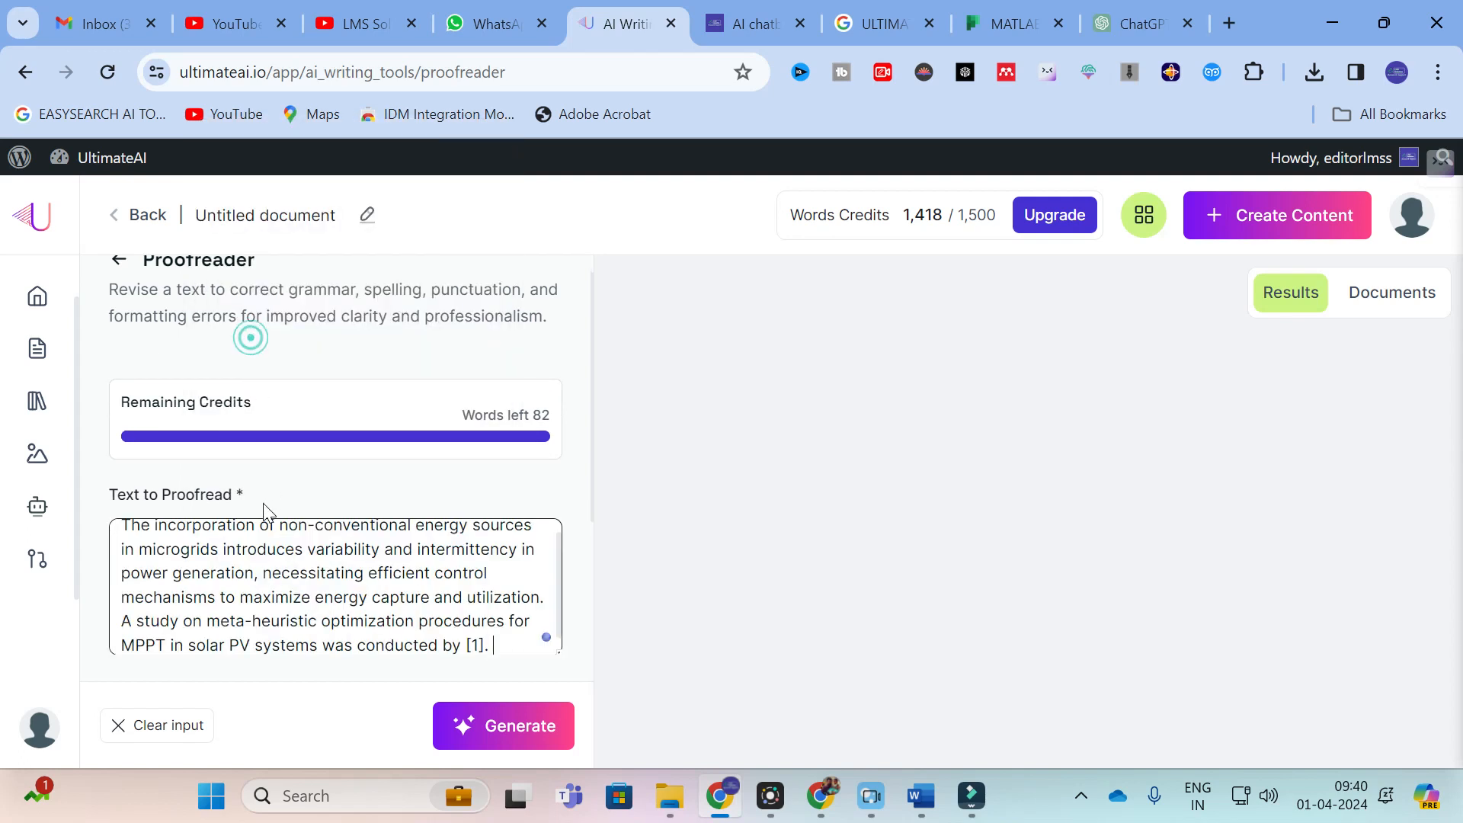
Step: Enter "REPUTED JOURNALS & RESEARCHERS" as the target audience and generate the proofread text
{"action": "scroll", "coordinate": [216, 598], "scroll_direction": "down", "scroll_amount": 3}
{"action": "left_click", "coordinate": [205, 532]}
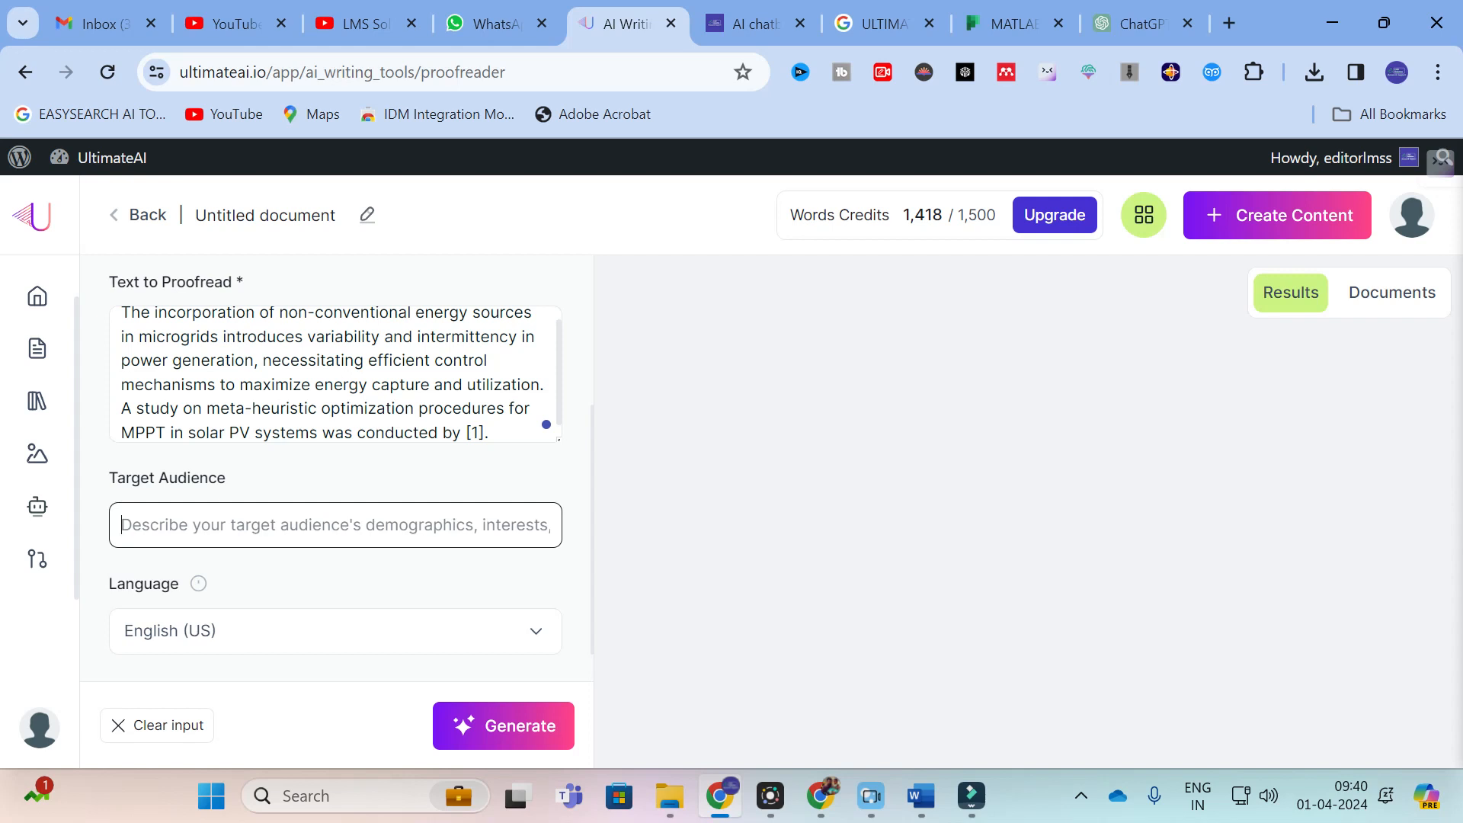
{"action": "type", "text": "REPUTER"}
{"action": "key", "text": "BackSpace"}
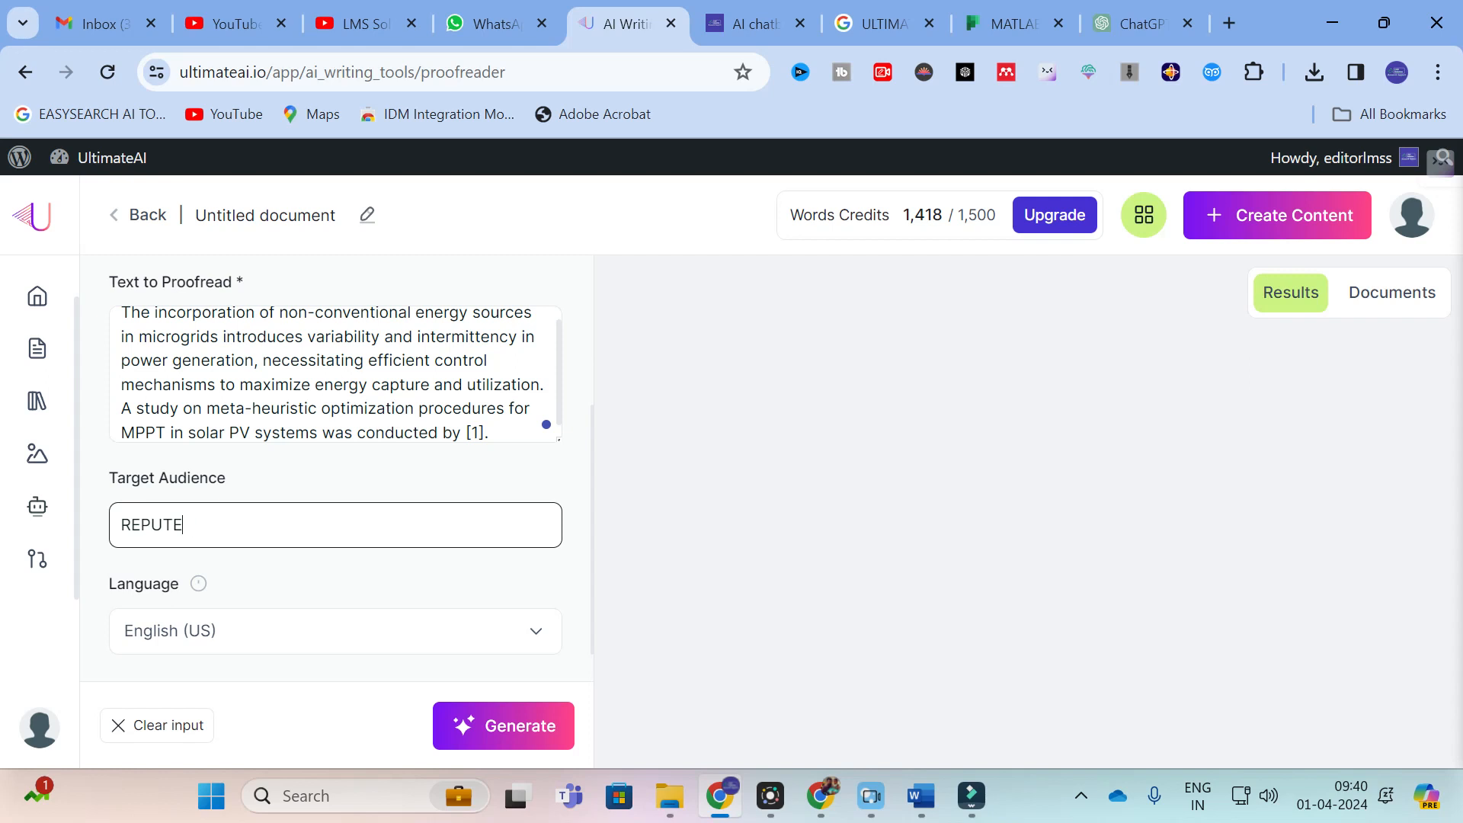
{"action": "type", "text": "D JOURNALS & RESEARCHERS"}
{"action": "left_click", "coordinate": [508, 725]}
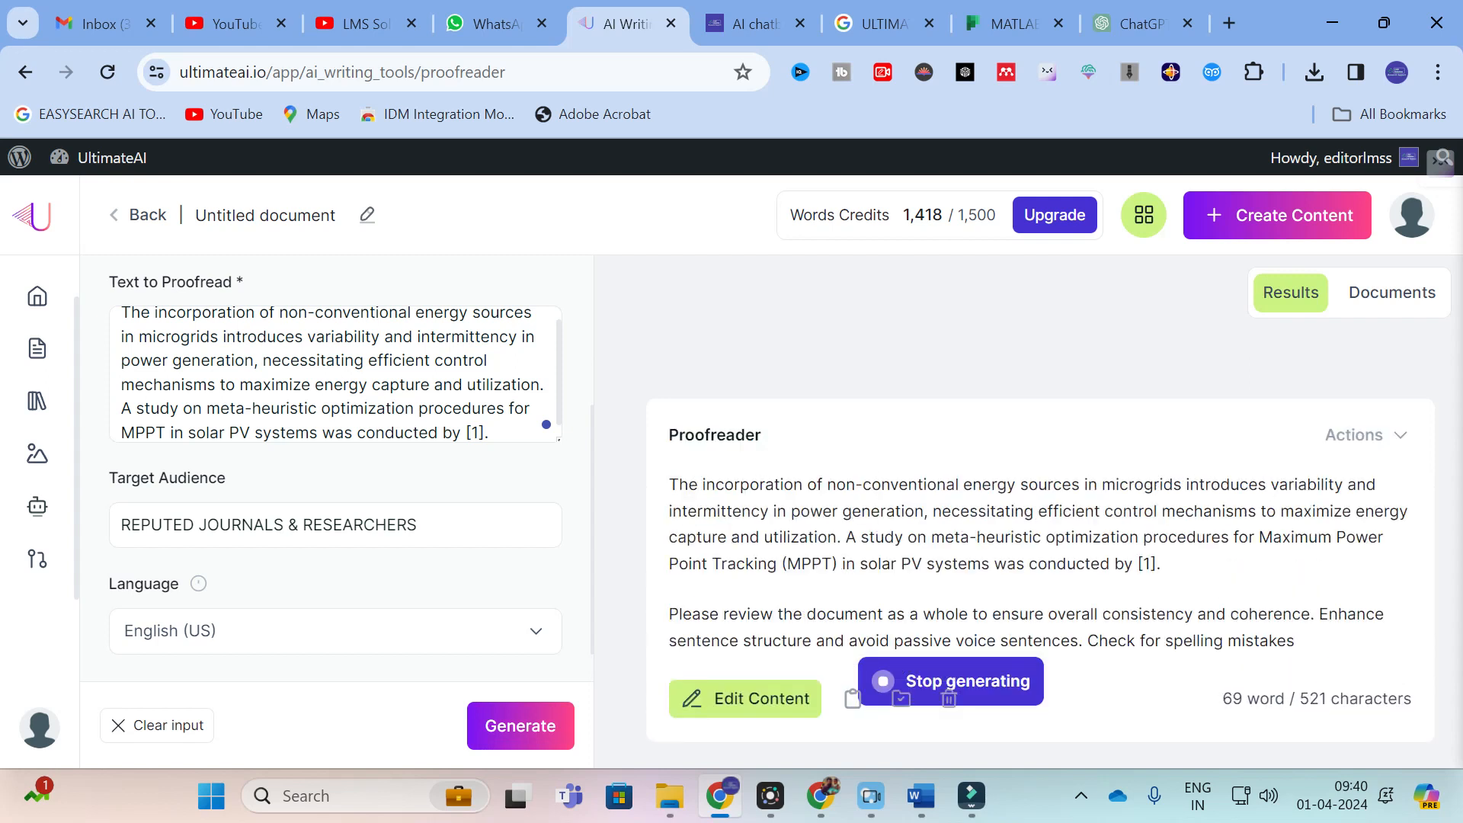
Step: Read through the Proofreader output, from the revised passage to the review suggestions and audience notes
{"action": "scroll", "coordinate": [913, 460], "scroll_direction": "down", "scroll_amount": 2}
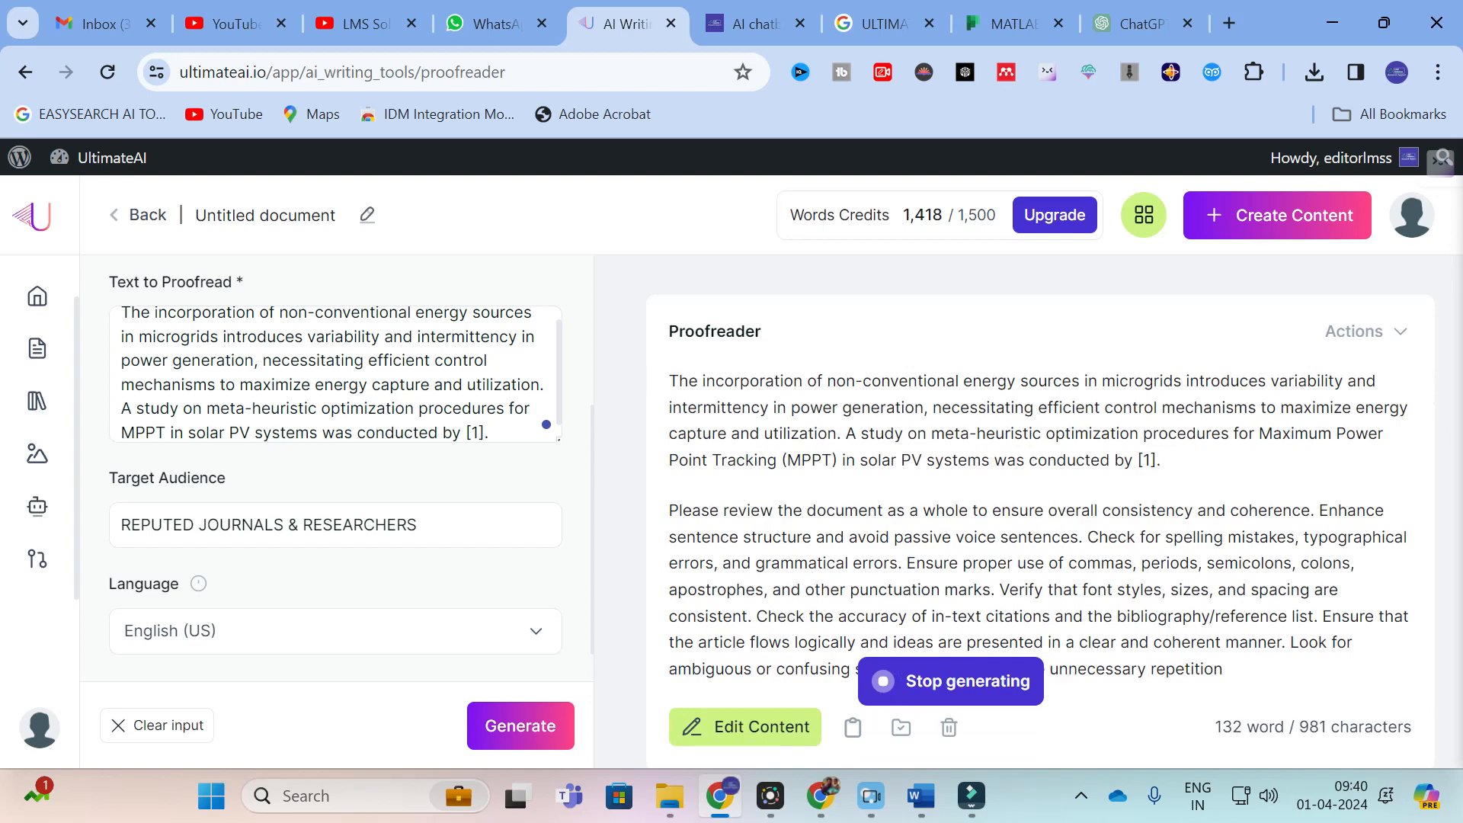
{"action": "scroll", "coordinate": [915, 460], "scroll_direction": "down", "scroll_amount": 2}
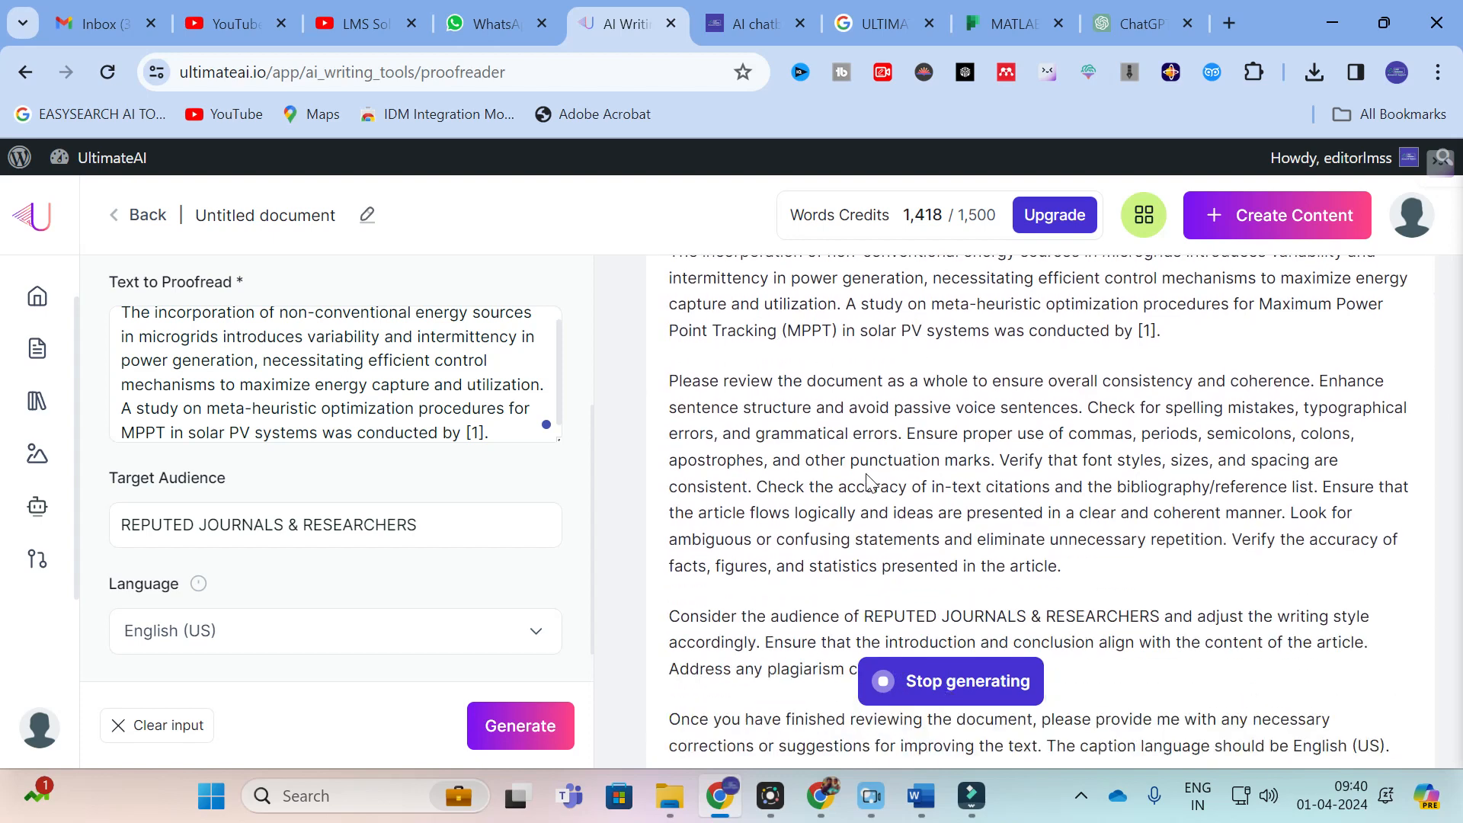
{"action": "scroll", "coordinate": [868, 485], "scroll_direction": "down", "scroll_amount": 4}
{"action": "scroll", "coordinate": [869, 484], "scroll_direction": "up", "scroll_amount": 5}
{"action": "left_click_drag", "start_coordinate": [677, 438], "coordinate": [1296, 523]}
{"action": "scroll", "coordinate": [1216, 526], "scroll_direction": "down", "scroll_amount": 2}
{"action": "left_click", "coordinate": [884, 478]}
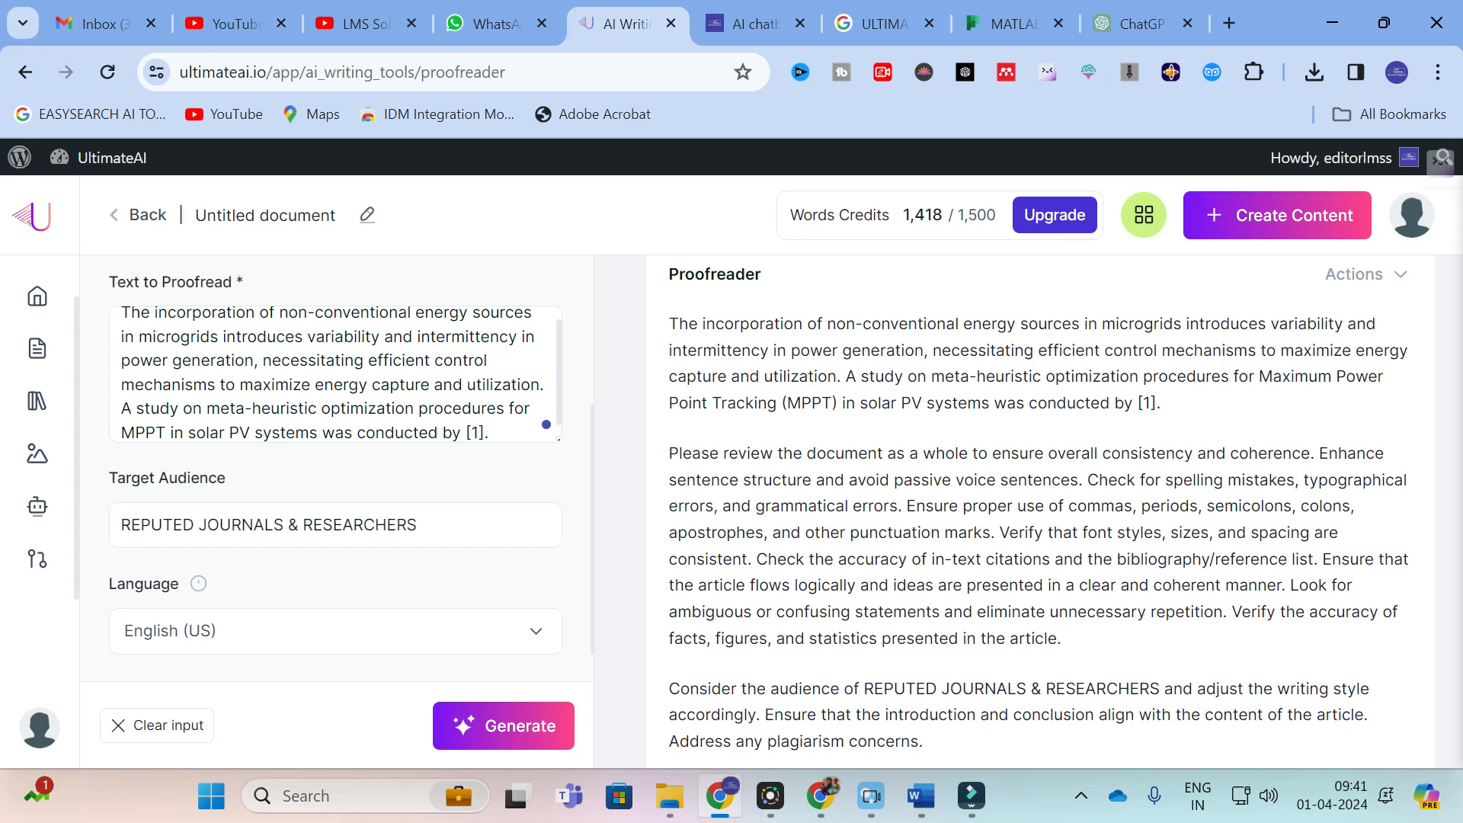
{"action": "scroll", "coordinate": [869, 526], "scroll_direction": "down", "scroll_amount": 3}
{"action": "scroll", "coordinate": [869, 525], "scroll_direction": "up", "scroll_amount": 3}
Step: Return to the AI writing tools and look through the available tool cards down to the end of the list
{"action": "left_click", "coordinate": [25, 75]}
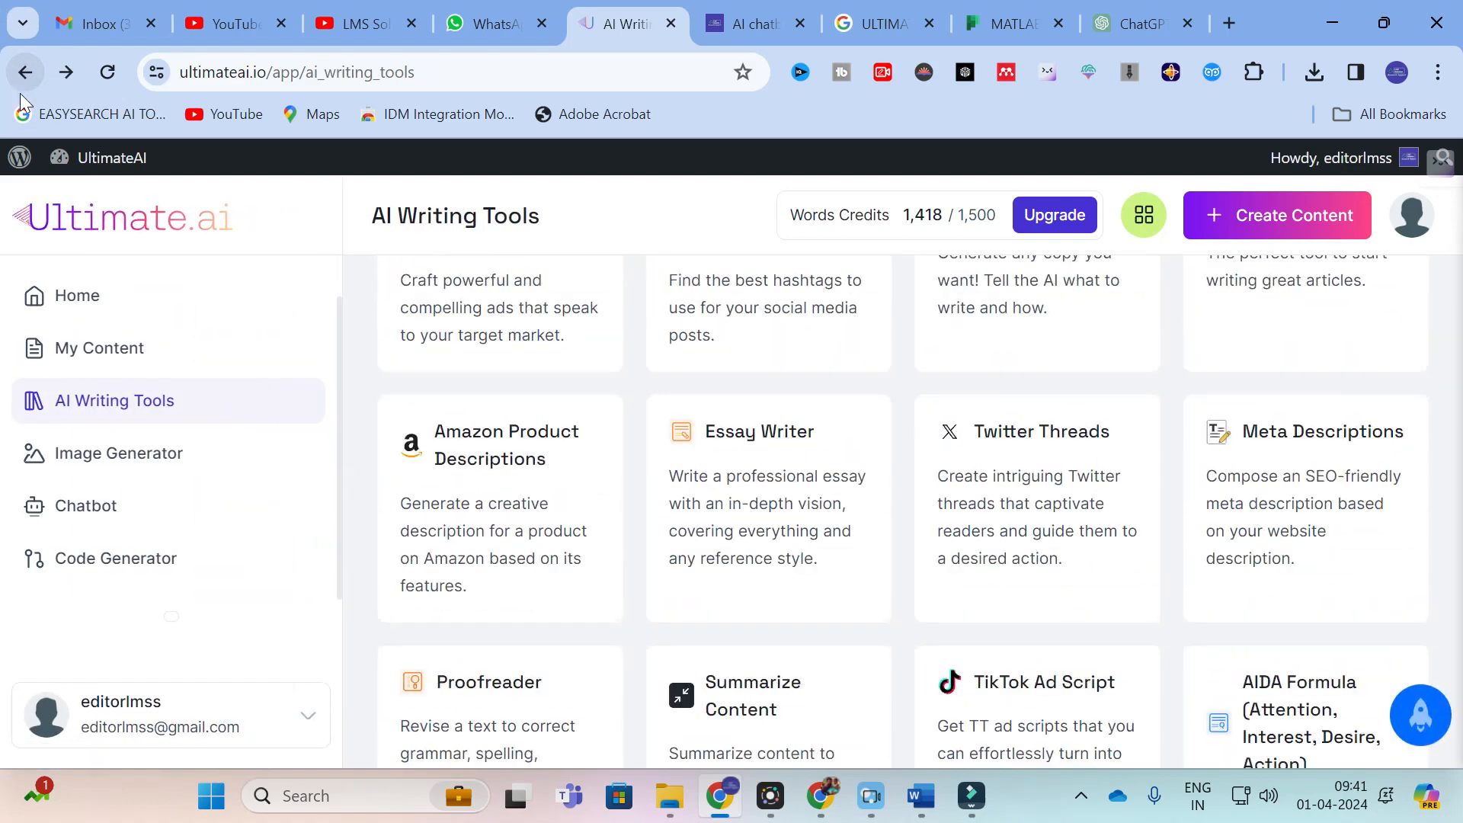
{"action": "scroll", "coordinate": [483, 484], "scroll_direction": "down", "scroll_amount": 1}
{"action": "scroll", "coordinate": [762, 404], "scroll_direction": "down", "scroll_amount": 1}
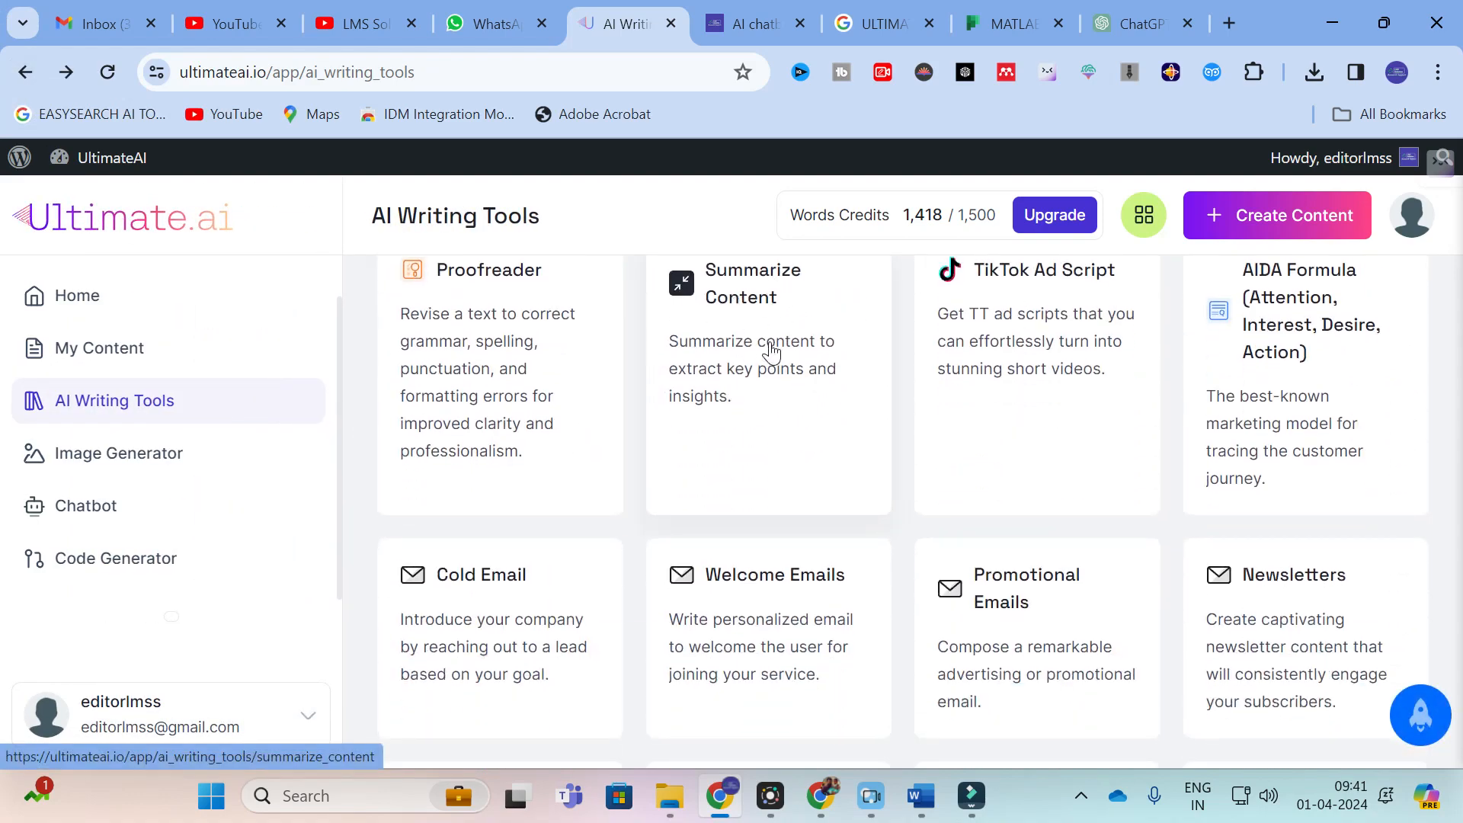
{"action": "scroll", "coordinate": [771, 347], "scroll_direction": "up", "scroll_amount": 1}
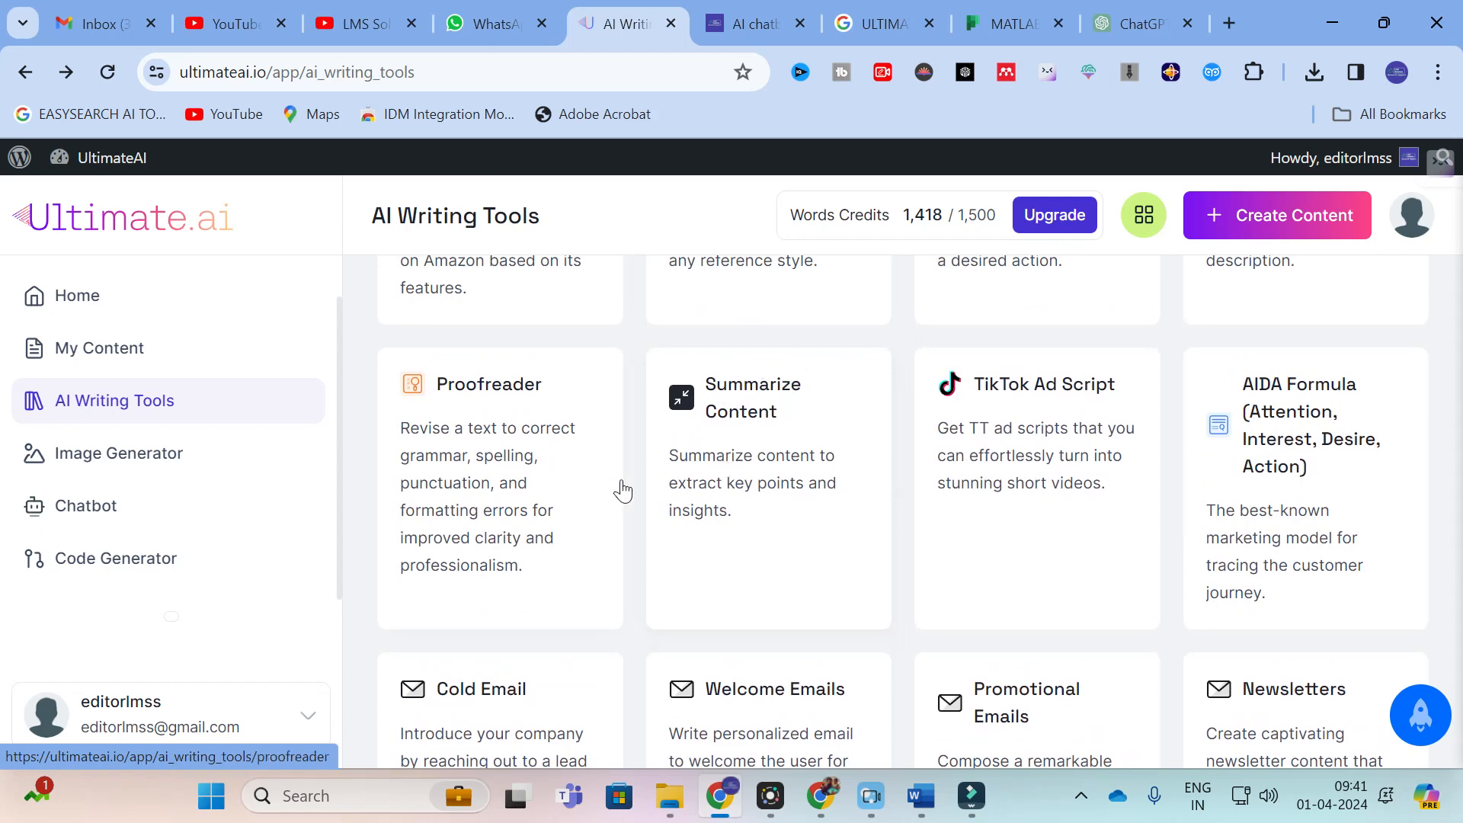
{"action": "scroll", "coordinate": [627, 450], "scroll_direction": "down", "scroll_amount": 2}
{"action": "scroll", "coordinate": [626, 455], "scroll_direction": "down", "scroll_amount": 1}
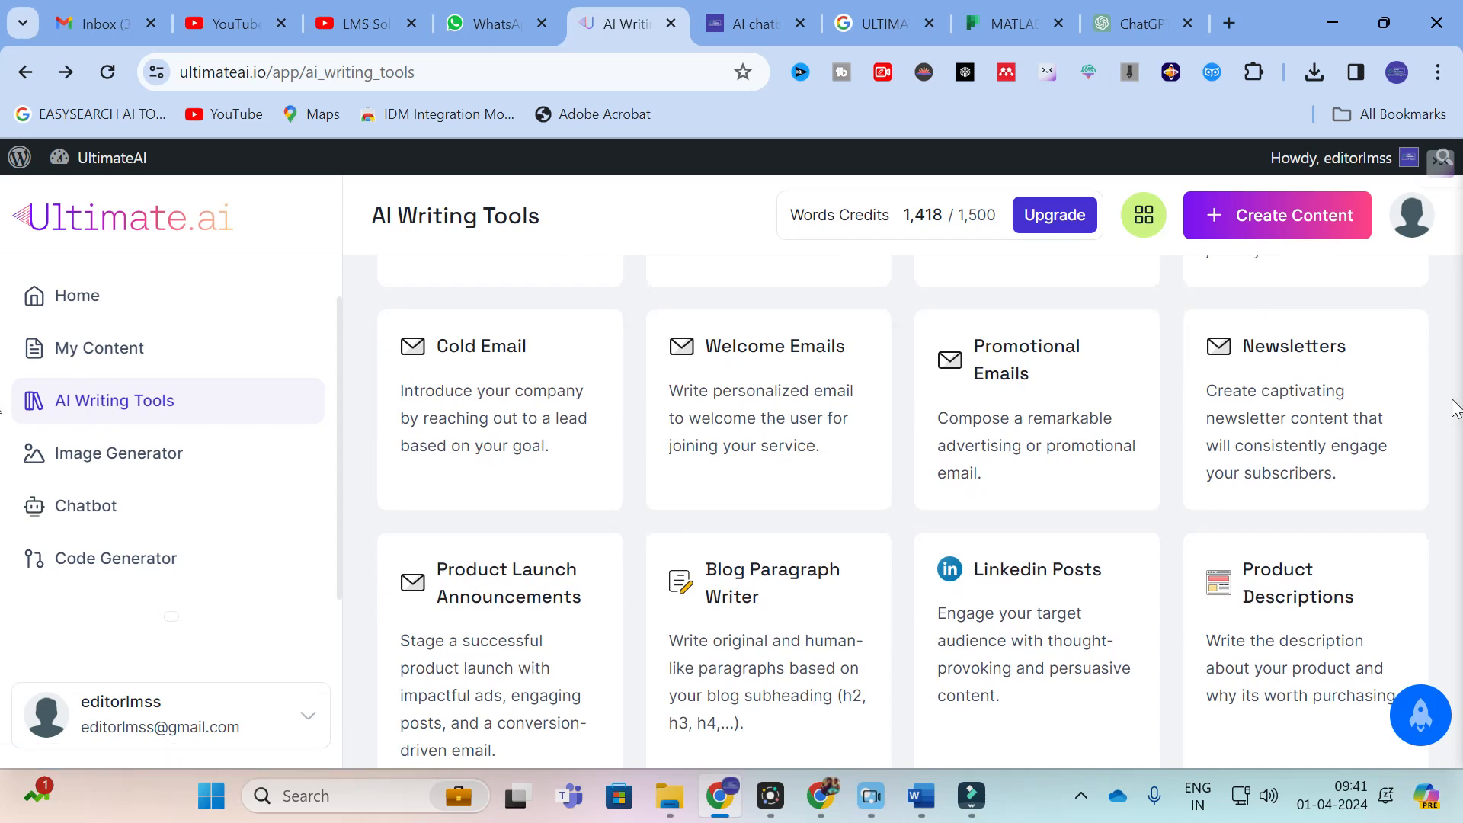
{"action": "scroll", "coordinate": [907, 410], "scroll_direction": "down", "scroll_amount": 2}
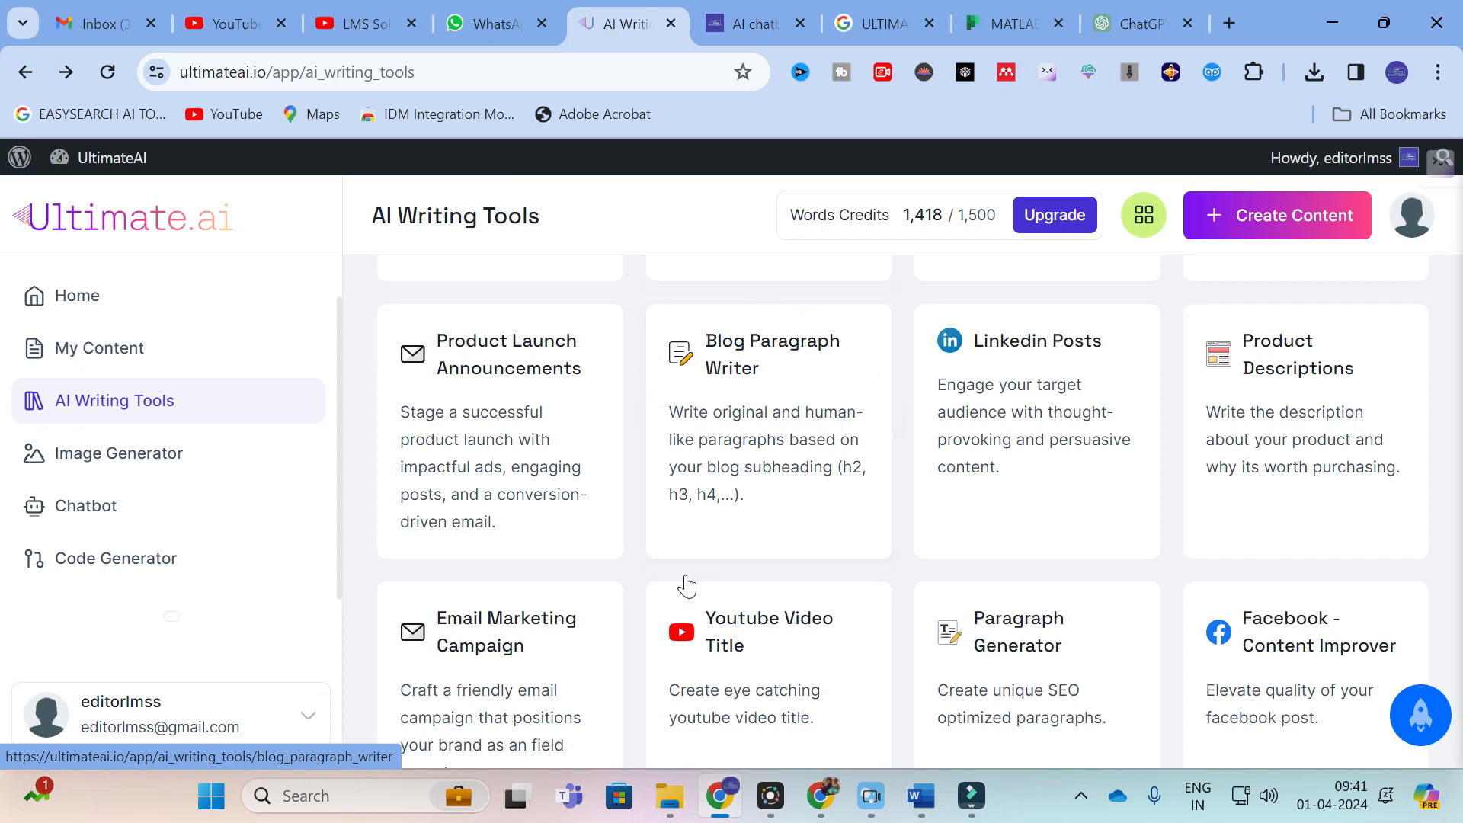
{"action": "scroll", "coordinate": [1110, 643], "scroll_direction": "down", "scroll_amount": 1}
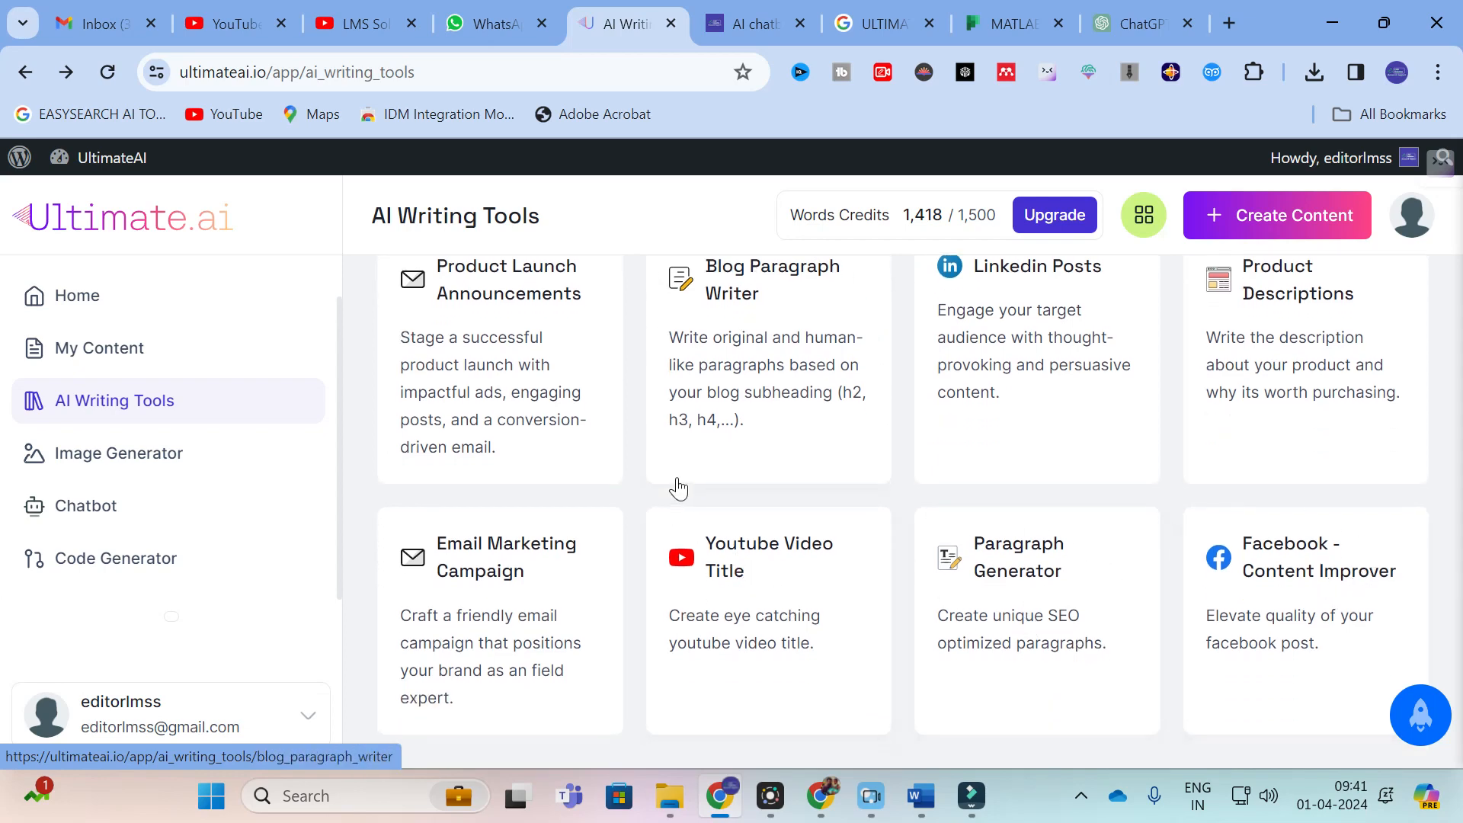
{"action": "scroll", "coordinate": [682, 495], "scroll_direction": "up", "scroll_amount": 1}
{"action": "scroll", "coordinate": [682, 495], "scroll_direction": "up", "scroll_amount": 10}
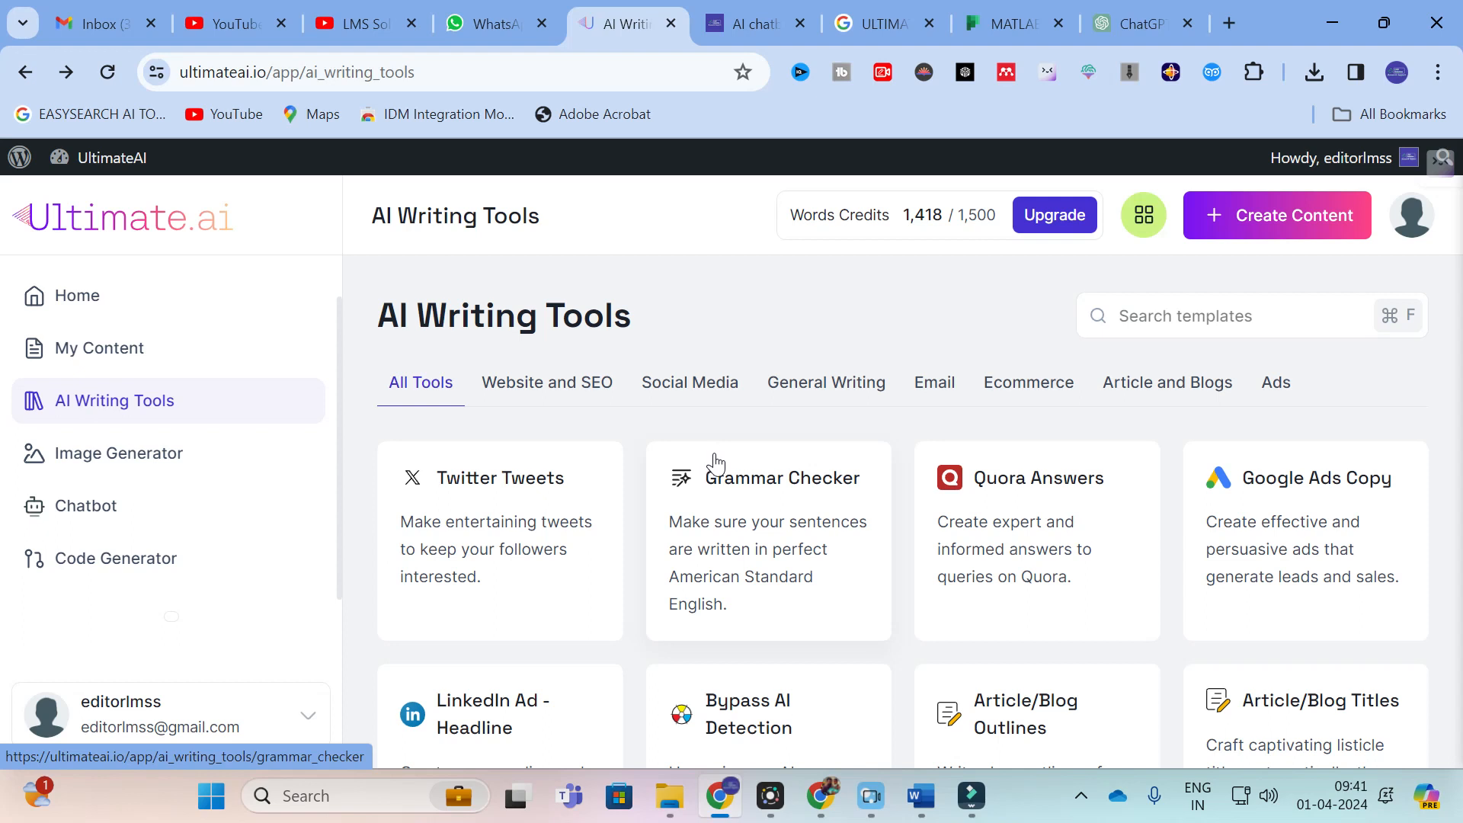
Step: View the Image Generator page and the Chatbot page with its message box
{"action": "left_click", "coordinate": [115, 458]}
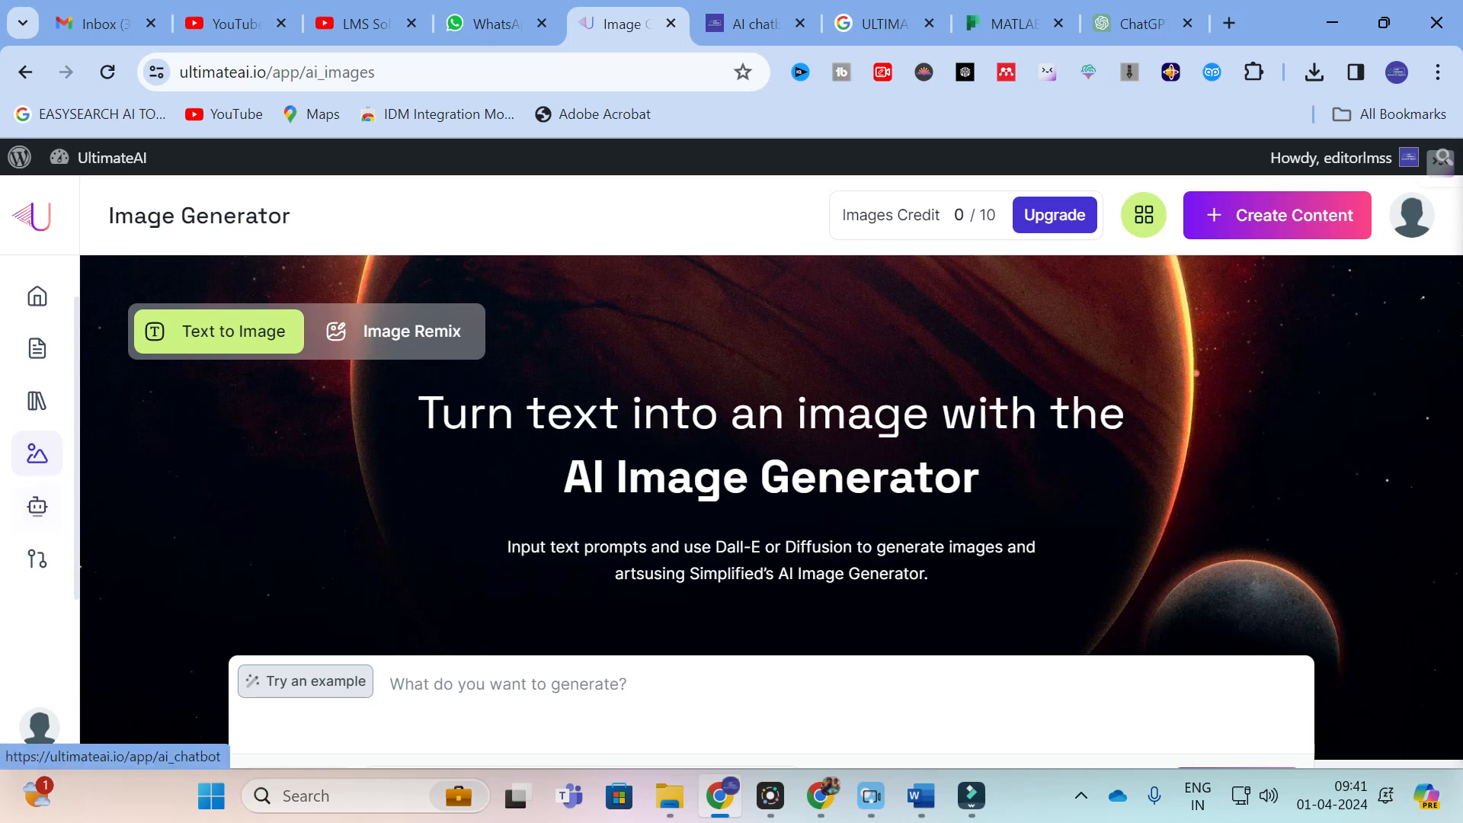
{"action": "left_click", "coordinate": [25, 71]}
{"action": "left_click", "coordinate": [67, 506]}
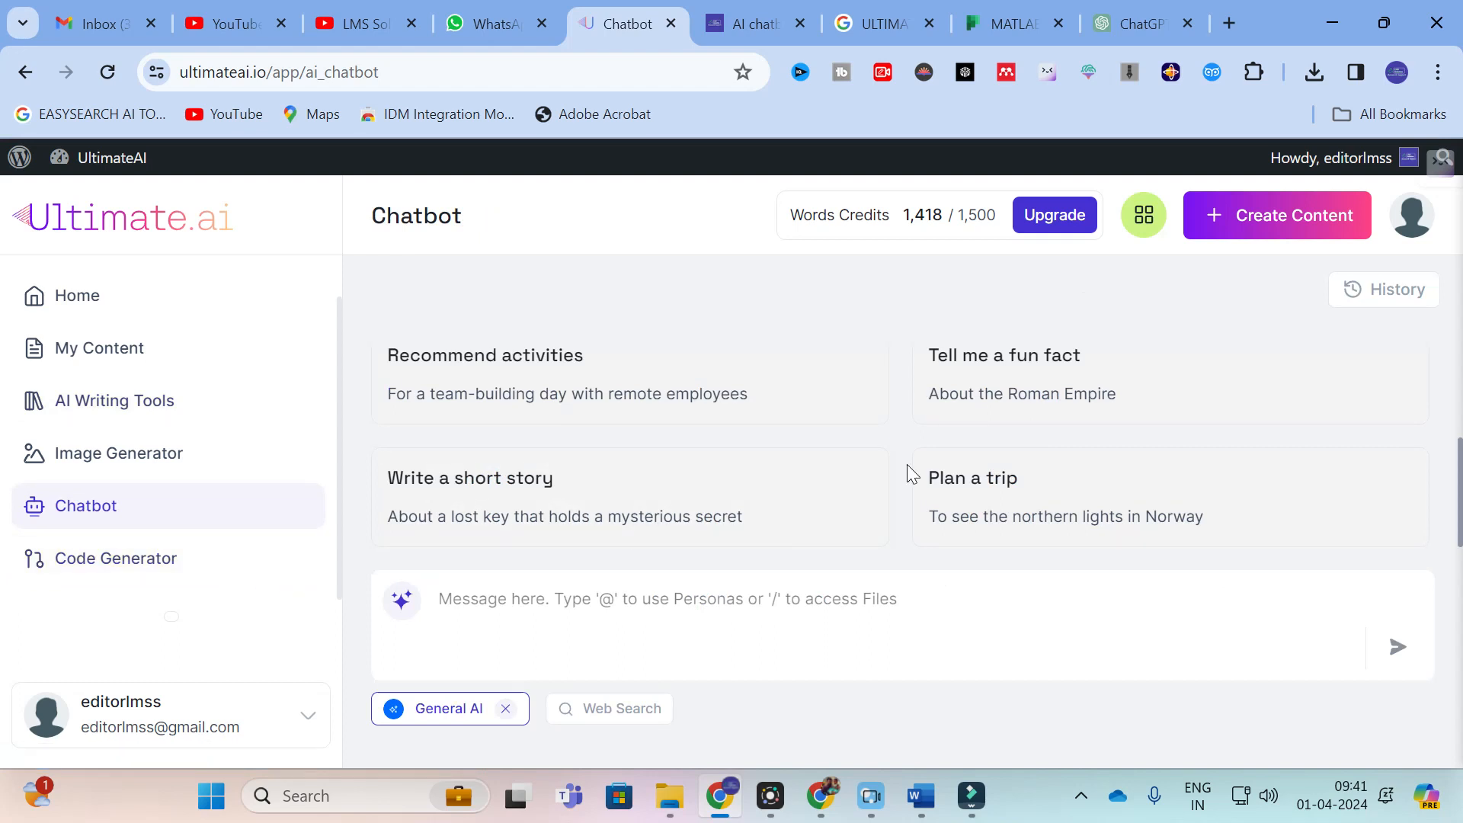
{"action": "left_click", "coordinate": [561, 614]}
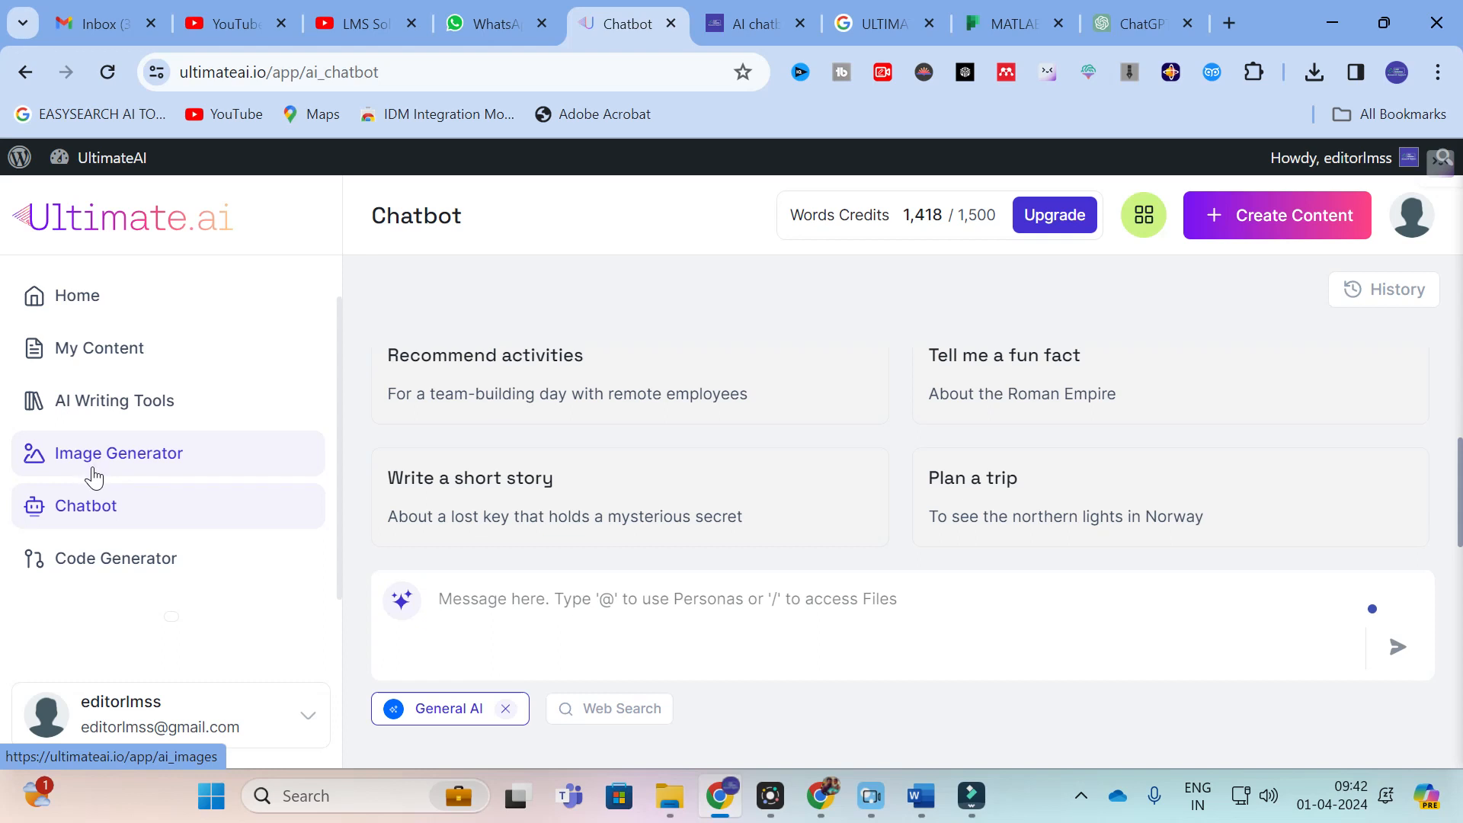
Step: Open the upgrade pricing page and compare the Starter, Teams and Unlimited subscription plans
{"action": "left_click", "coordinate": [1058, 224]}
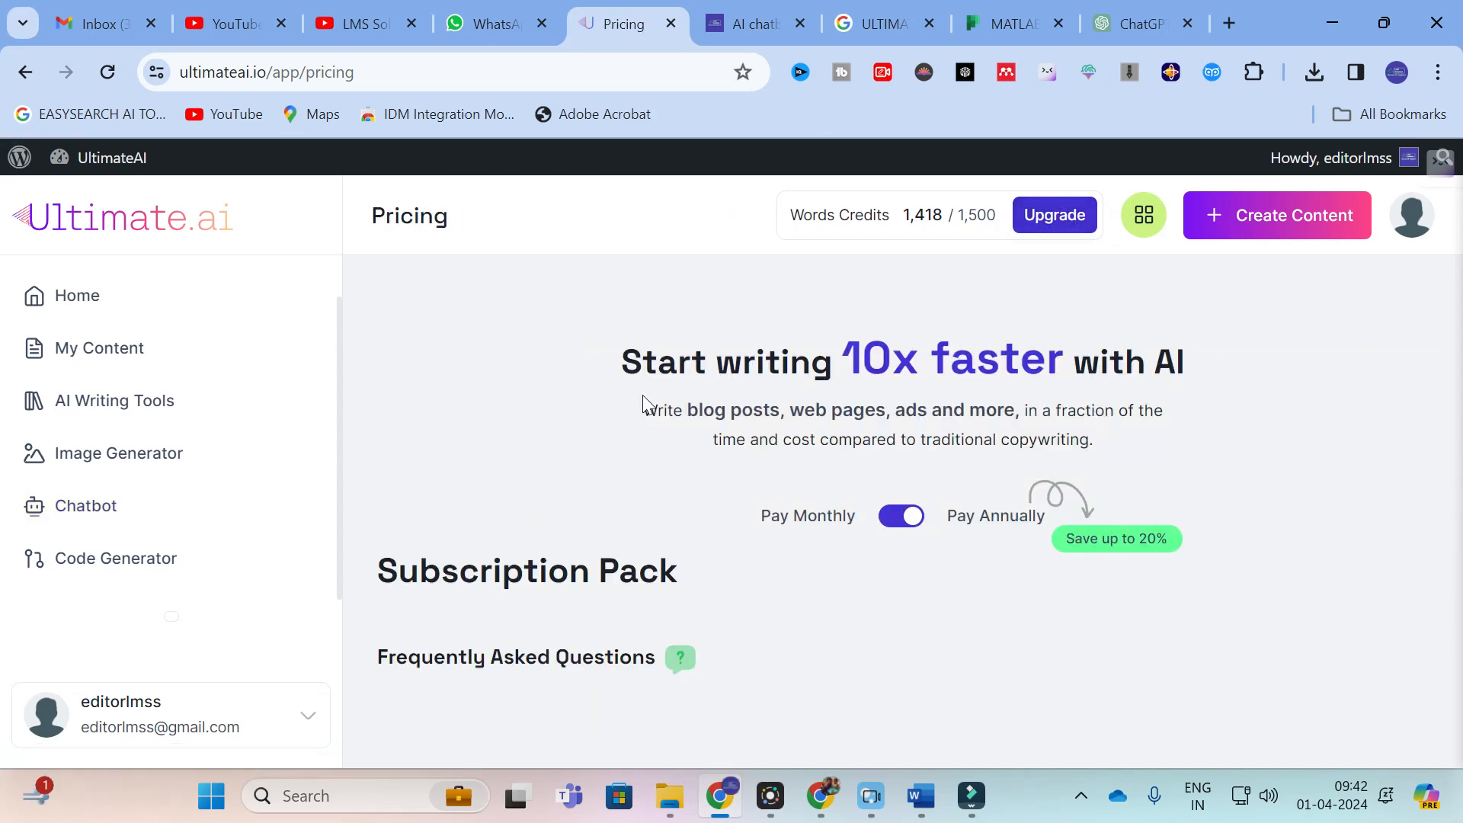
{"action": "scroll", "coordinate": [643, 397], "scroll_direction": "down", "scroll_amount": 3}
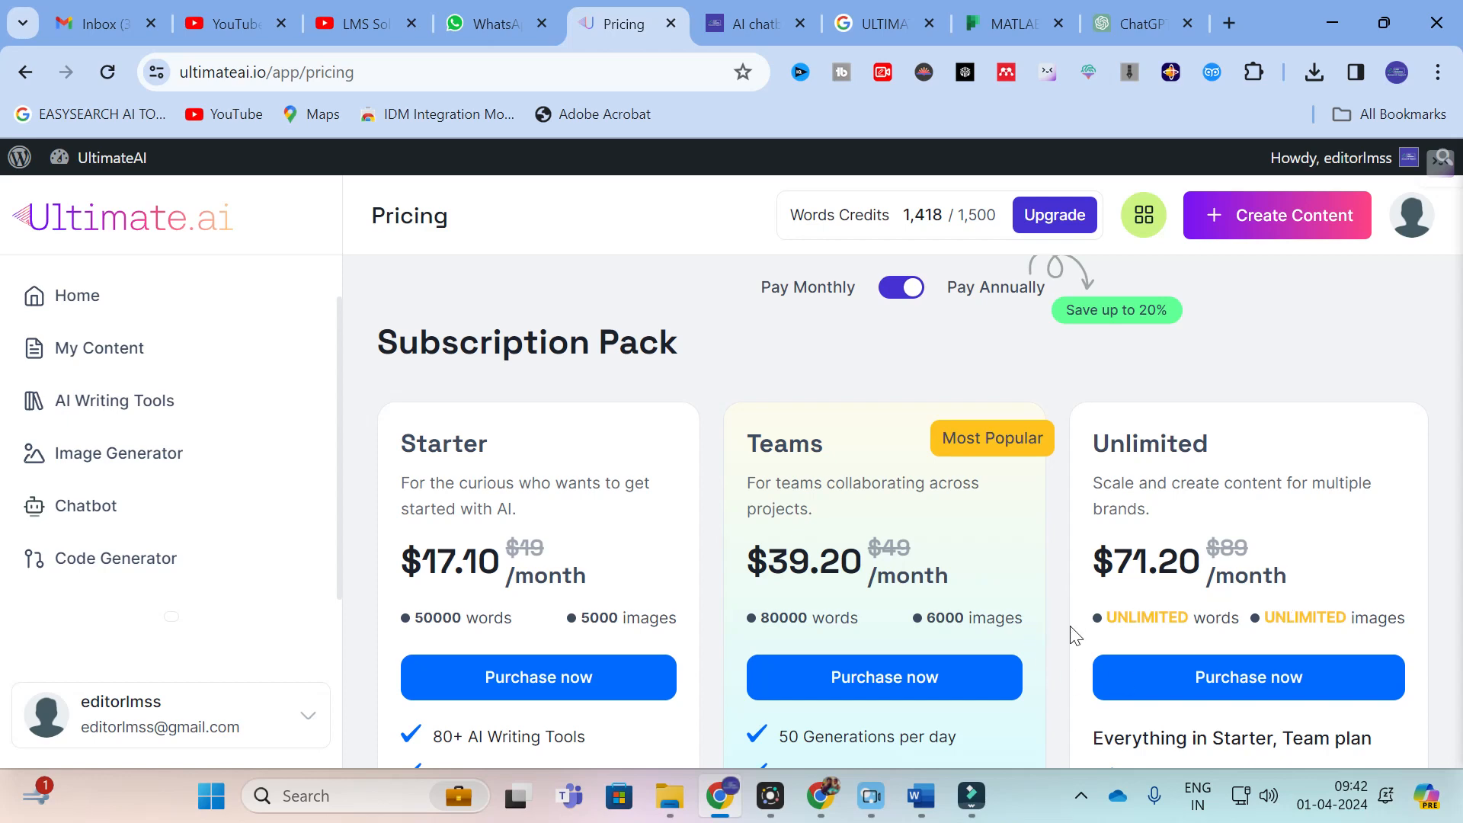
{"action": "scroll", "coordinate": [1358, 573], "scroll_direction": "down", "scroll_amount": 5}
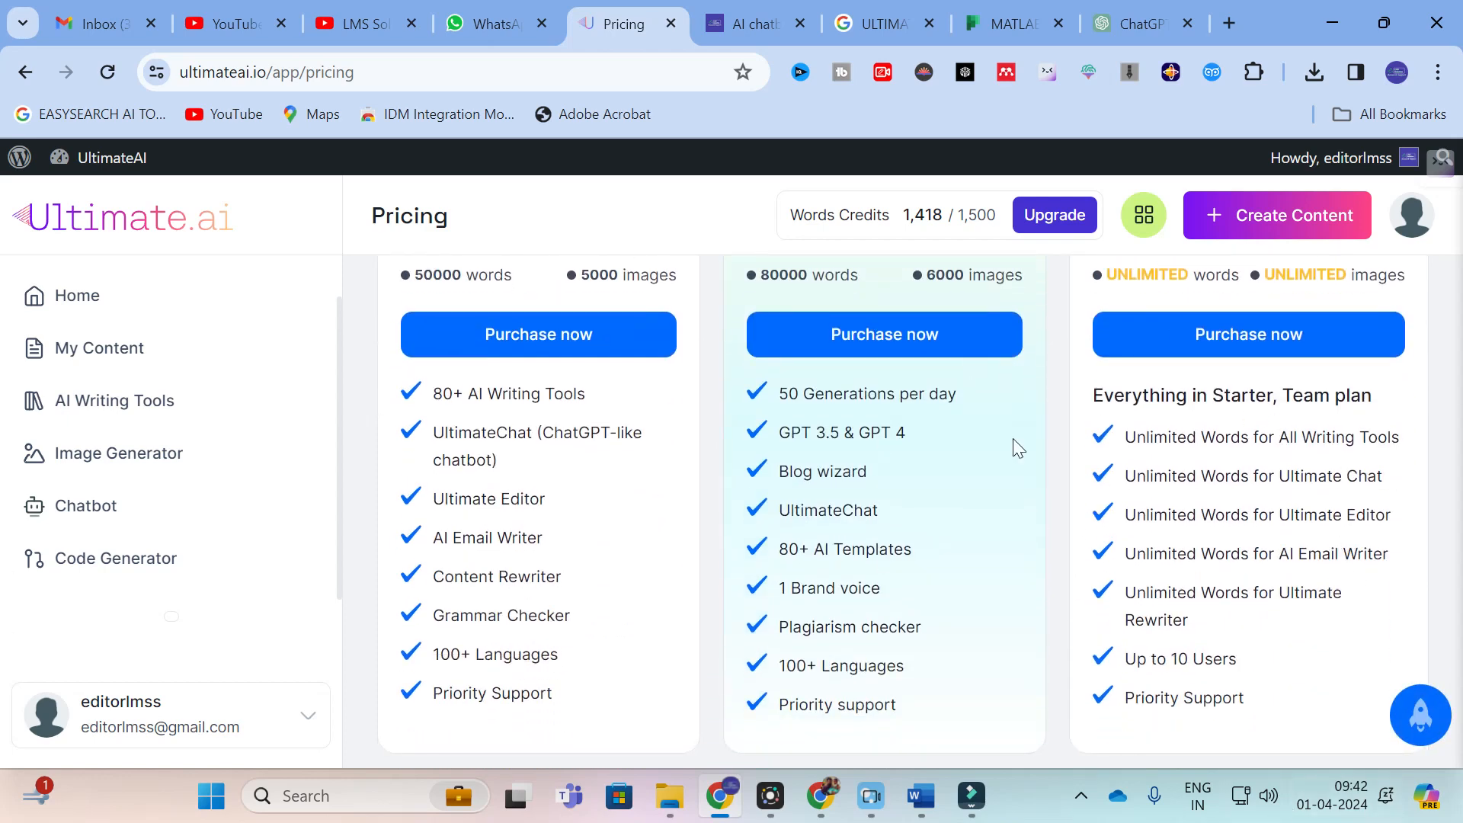
{"action": "scroll", "coordinate": [731, 503], "scroll_direction": "up", "scroll_amount": 6}
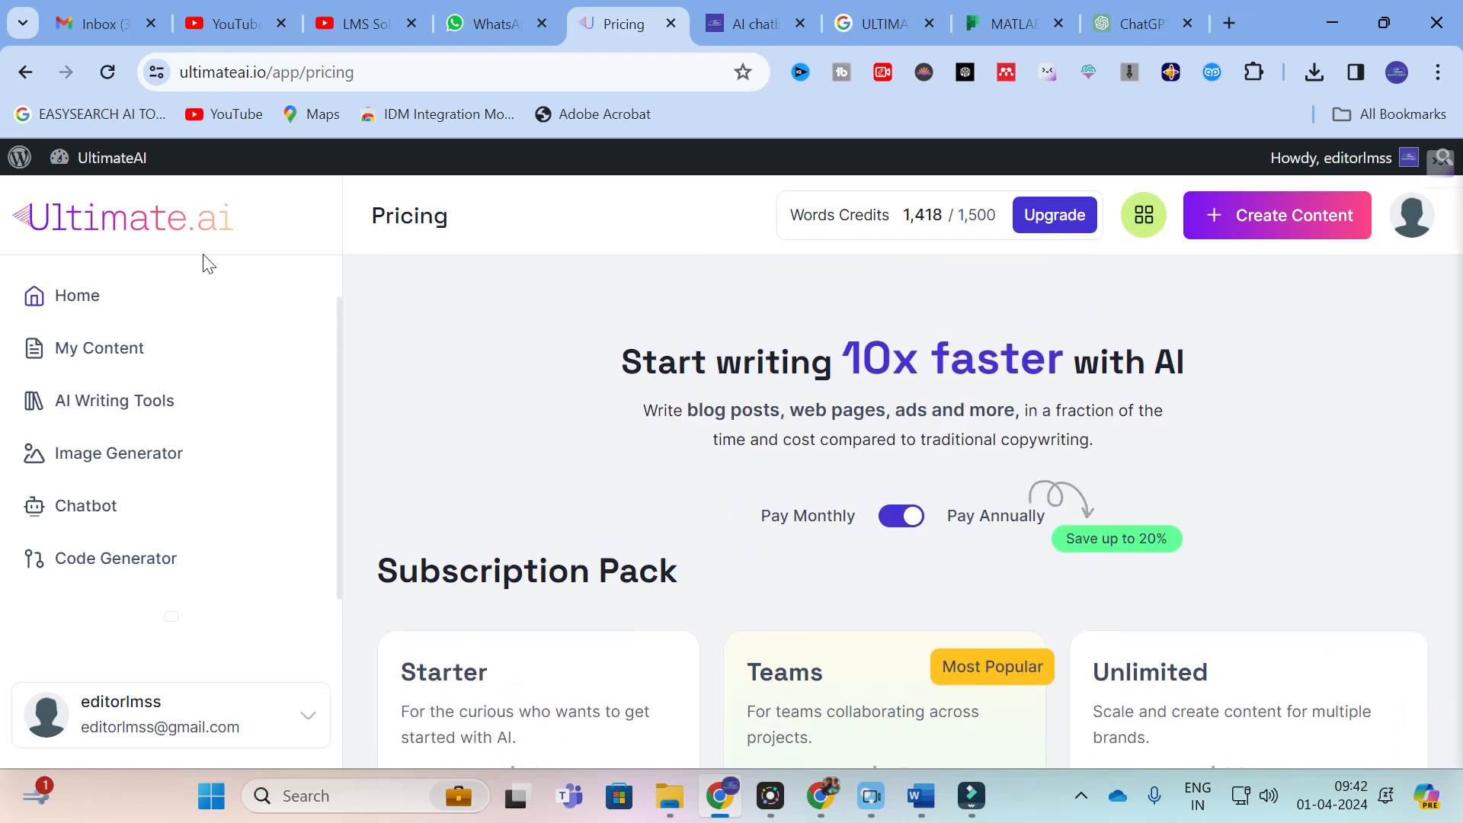